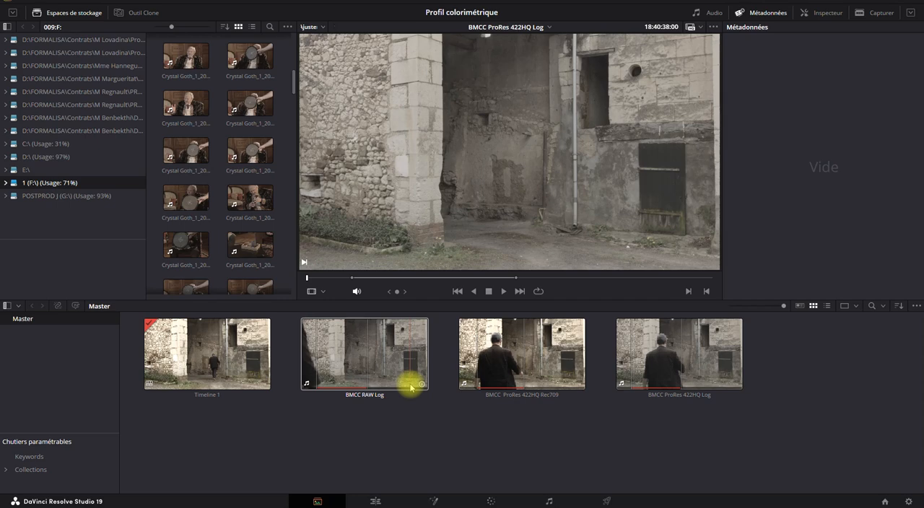
- Switch to the Edit page and examine the metadata of the BMCC RAW Log and BMCC ProRes 422HQ Log clips
click(376, 501)
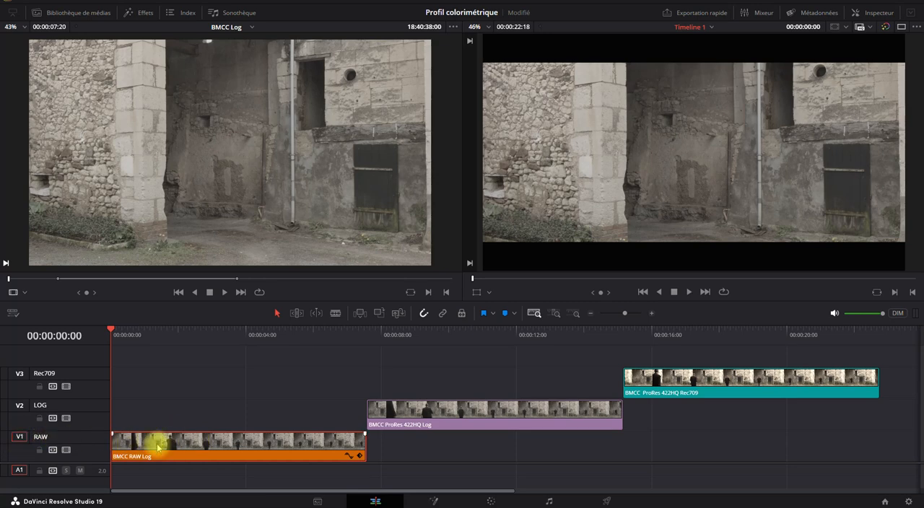
click(810, 13)
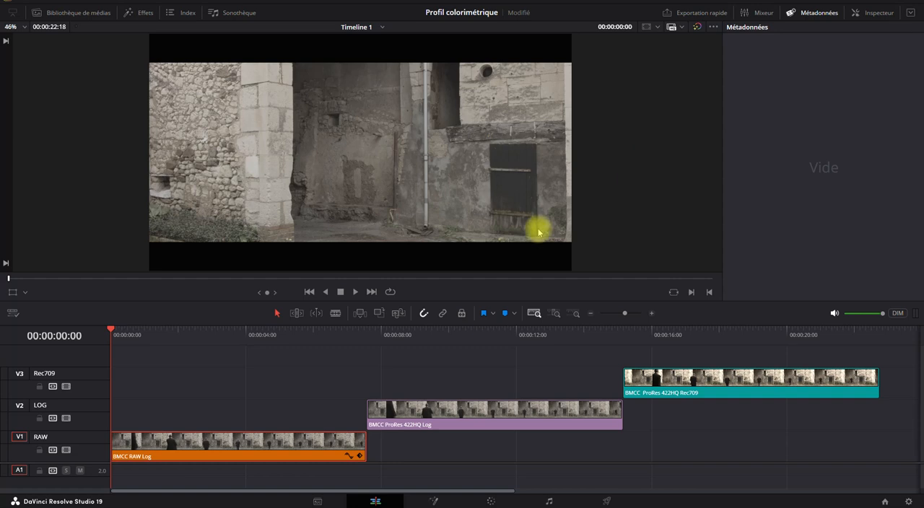
click(260, 438)
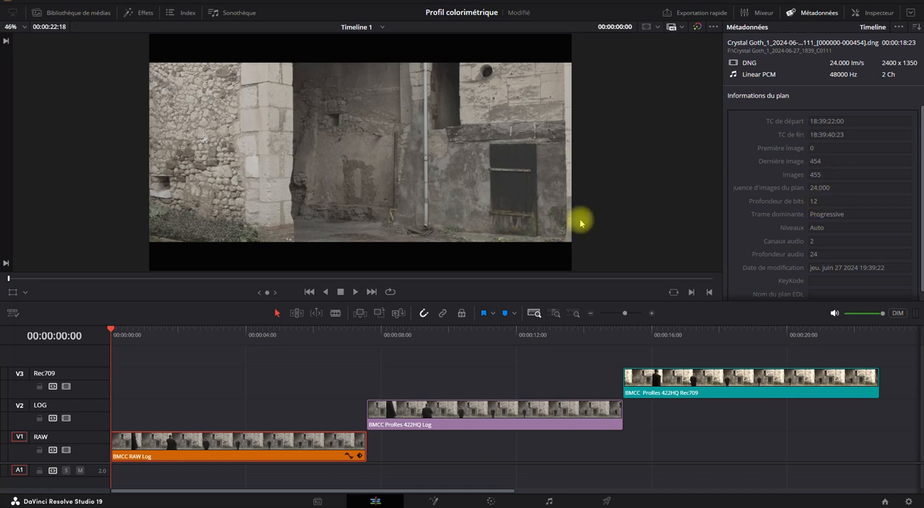
click(367, 334)
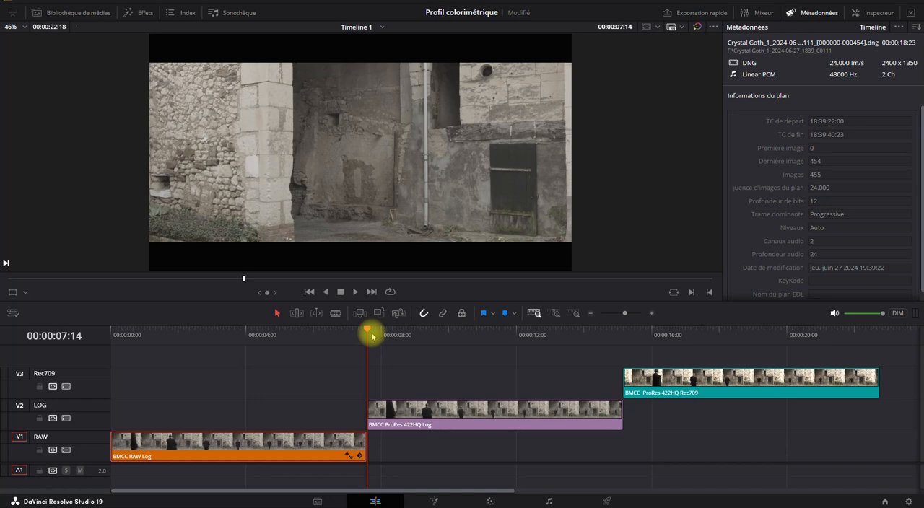
click(385, 410)
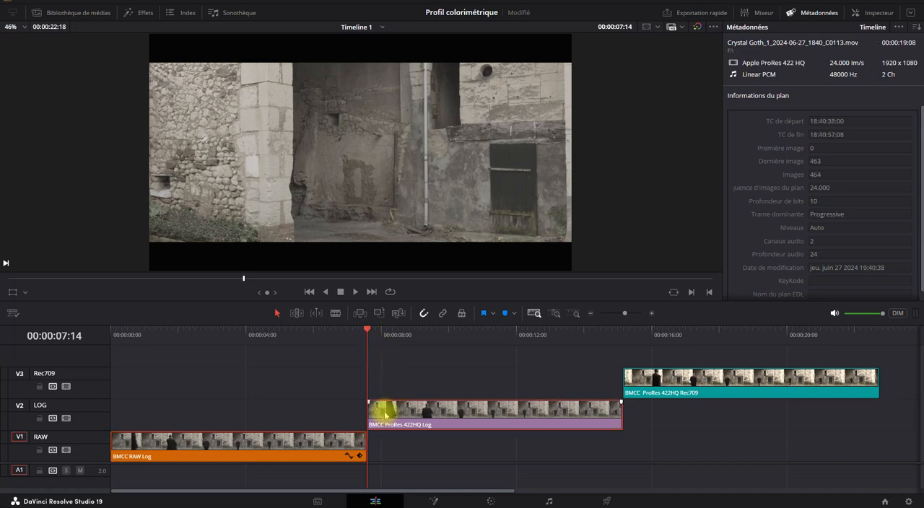
- Scrub through the ProRes 422HQ Log and ProRes 422HQ Rec709 clips on the timeline to examine their images
drag(367, 334, 475, 345)
click(355, 330)
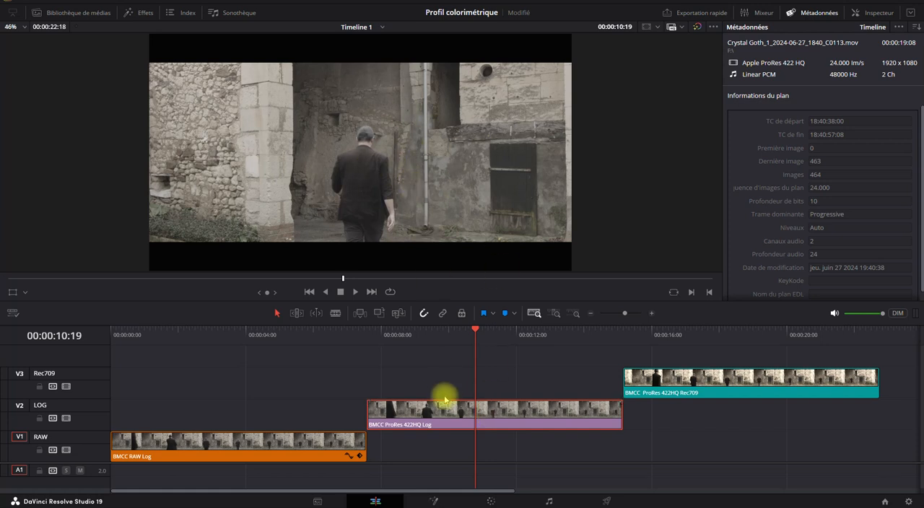
click(626, 338)
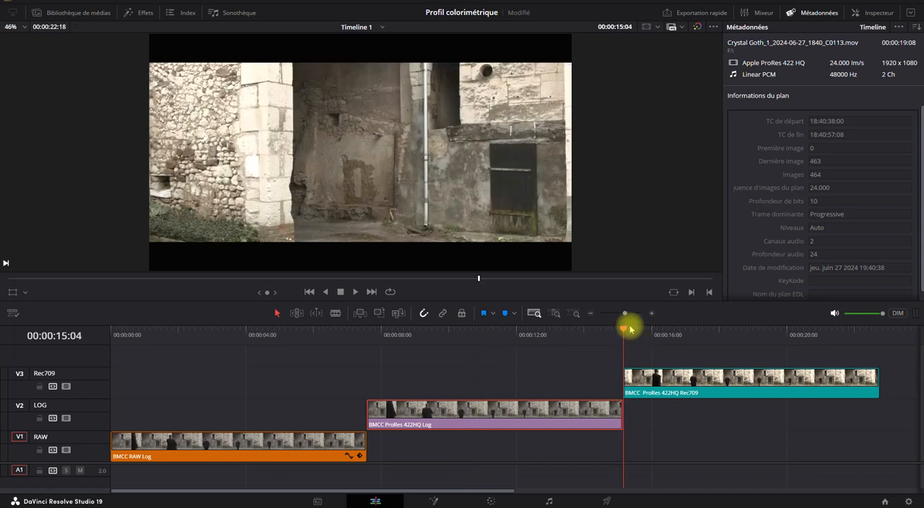
drag(626, 332, 746, 334)
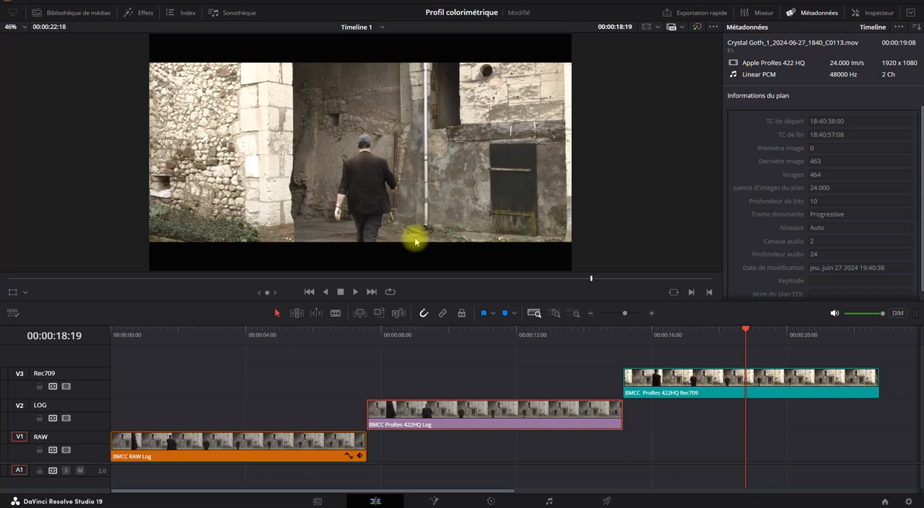
mouse_move(720, 333)
mouse_down()
mouse_move(668, 334)
mouse_move(772, 332)
mouse_move(713, 334)
mouse_up()
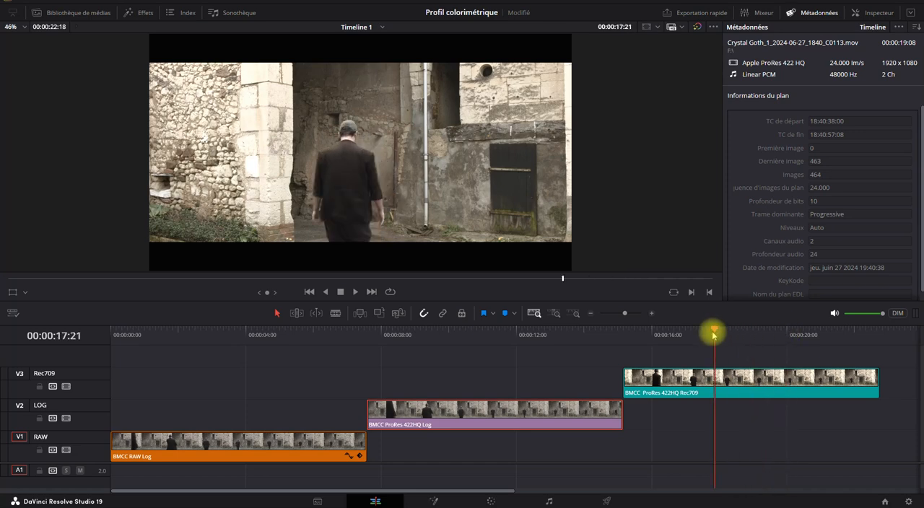
- Jump back and forth between the starts of the RAW, LOG and Rec709 clips to compare their images
drag(296, 332, 104, 351)
key(Down)
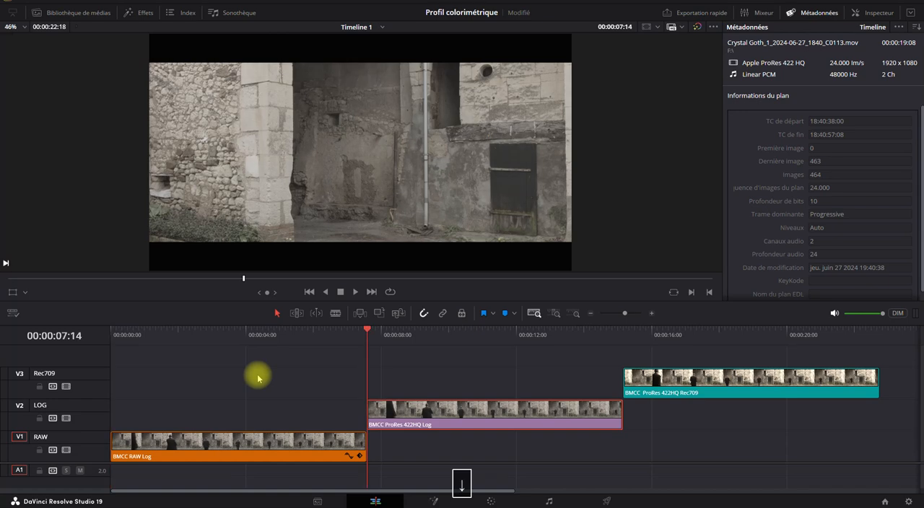
key(Up)
key(Down)
key(Up)
key(Down)
key(Down)
key(Up)
key(Down)
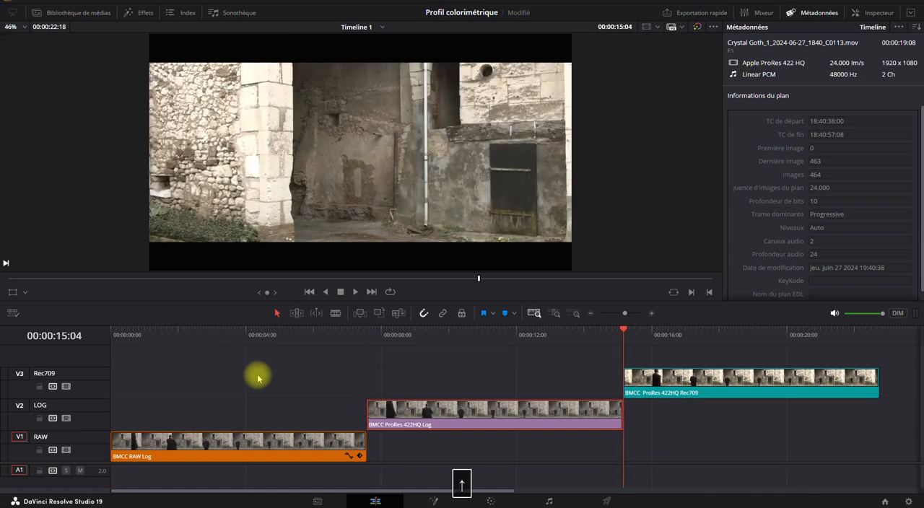
key(Up)
key(Up)
key(Down)
key(Up)
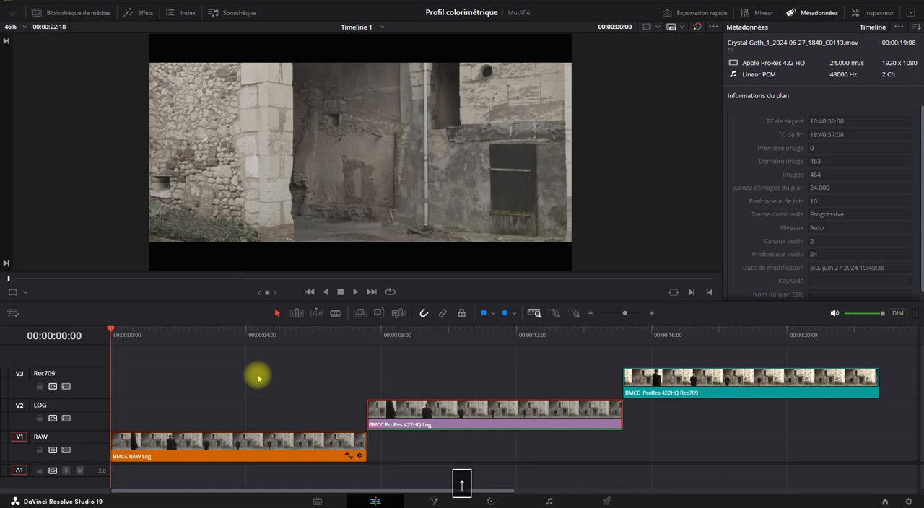
key(Down)
key(Up)
key(Down)
key(Up)
key(Down)
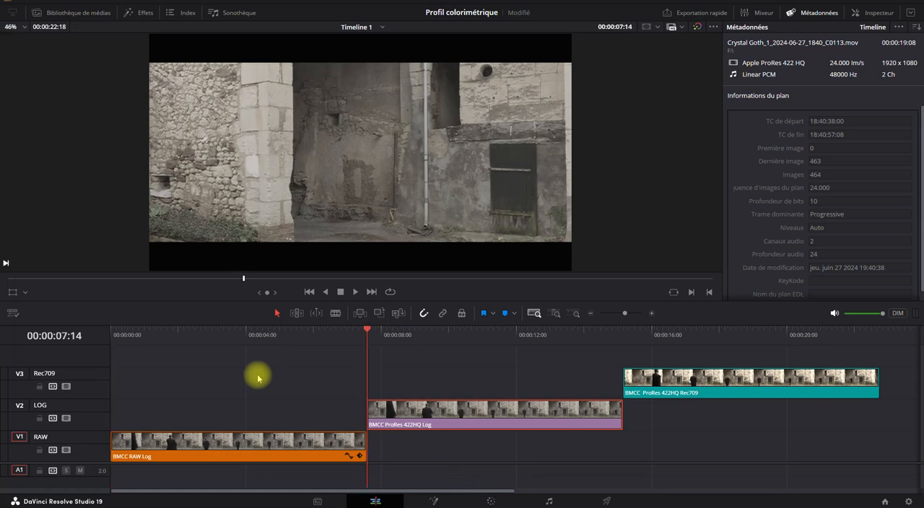
key(Down)
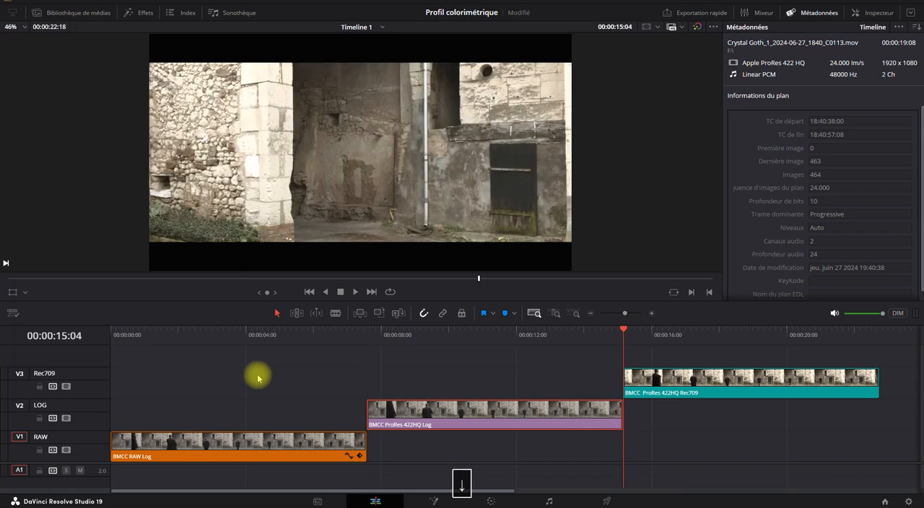
key(Up)
key(Down)
key(Up)
key(Down)
key(Down)
key(Up)
key(Up)
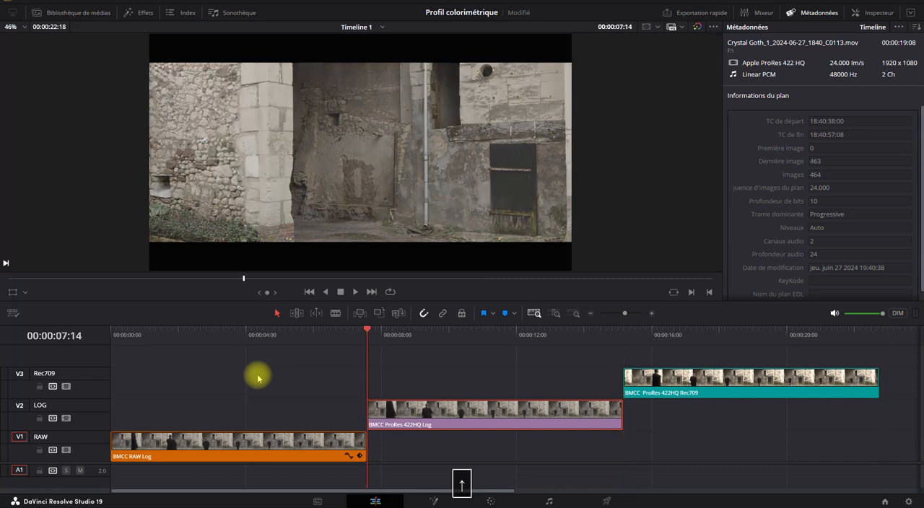
- Open the Color page and label the BMCC RAW Log clip's node RAW LOG
click(491, 501)
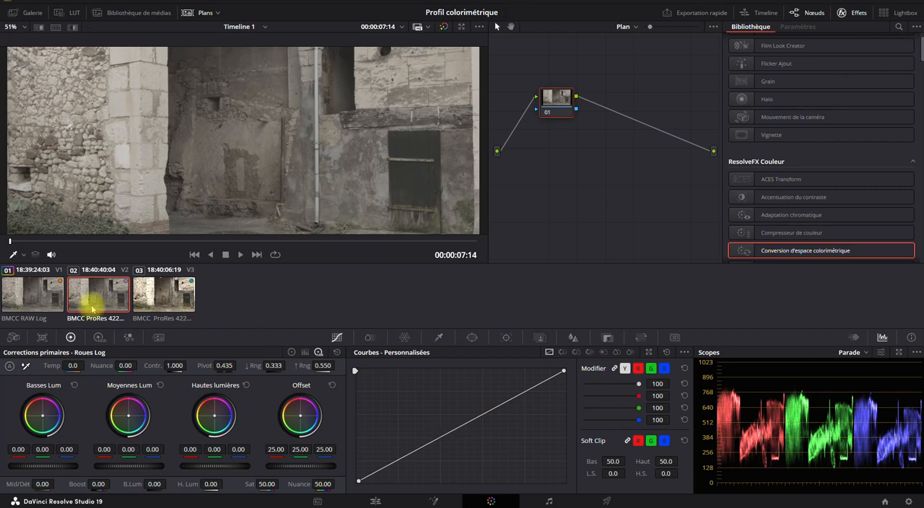
click(29, 301)
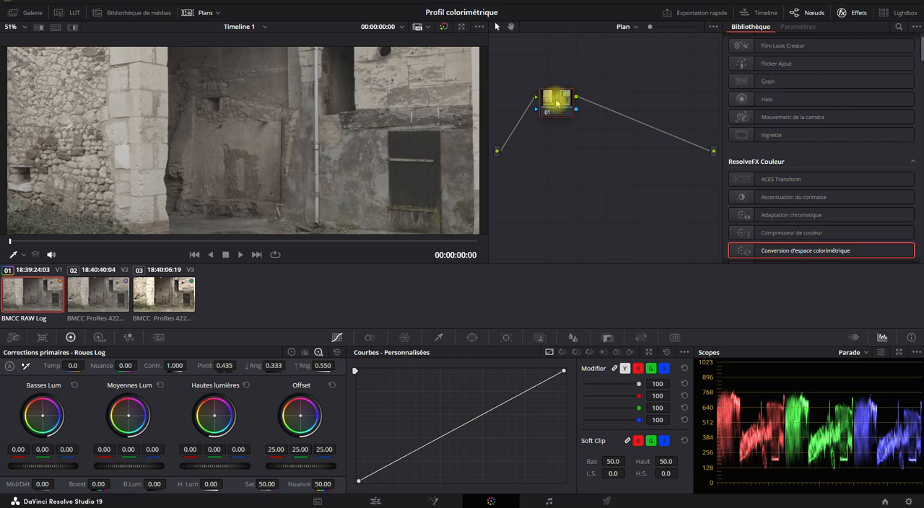
right_click(556, 101)
click(556, 97)
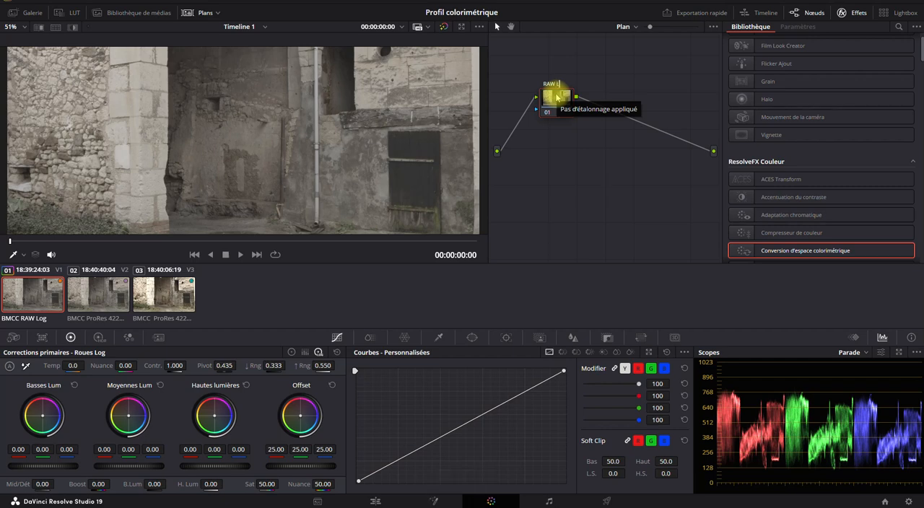
text(LOG)
key(Return)
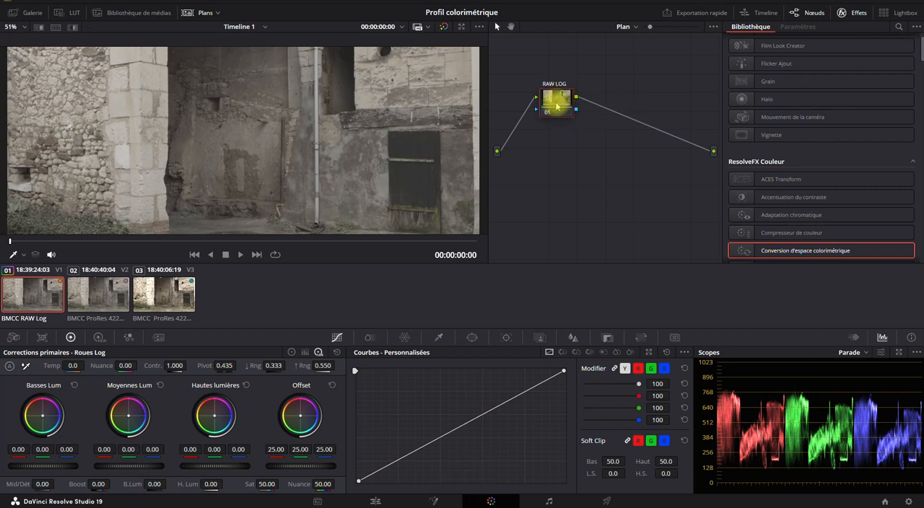
- Label the node of the BMCC ProRes 422HQ Log clip Log422
click(75, 303)
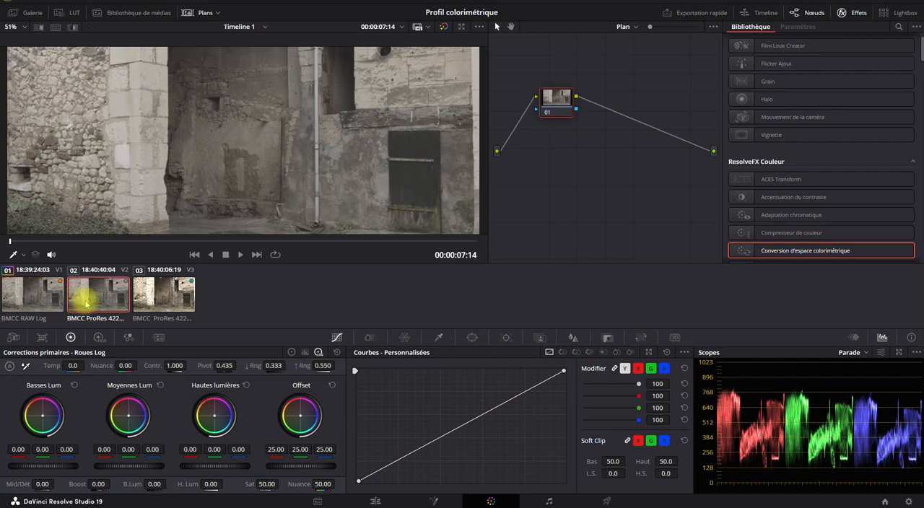
right_click(557, 99)
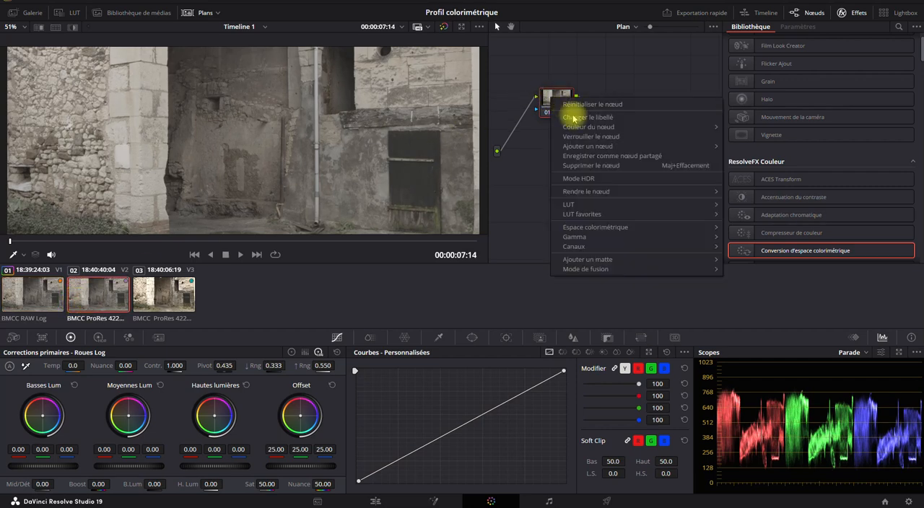
click(575, 121)
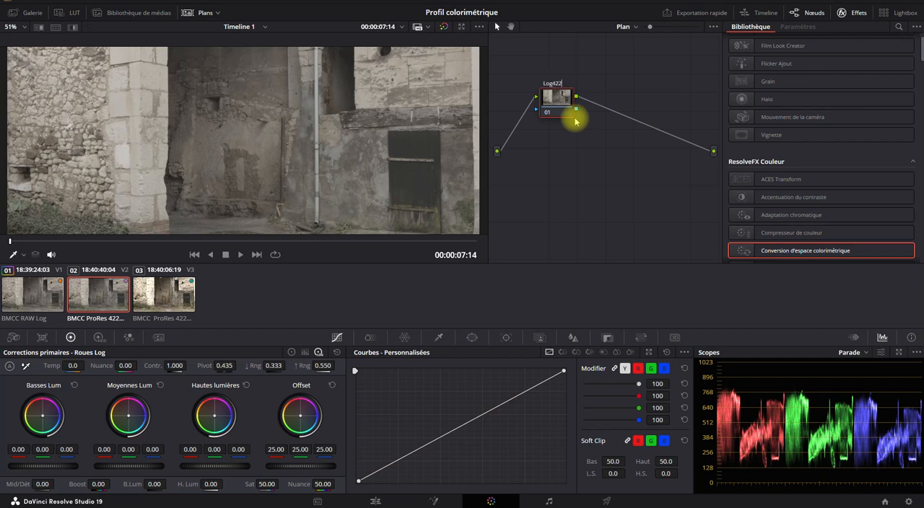
click(550, 166)
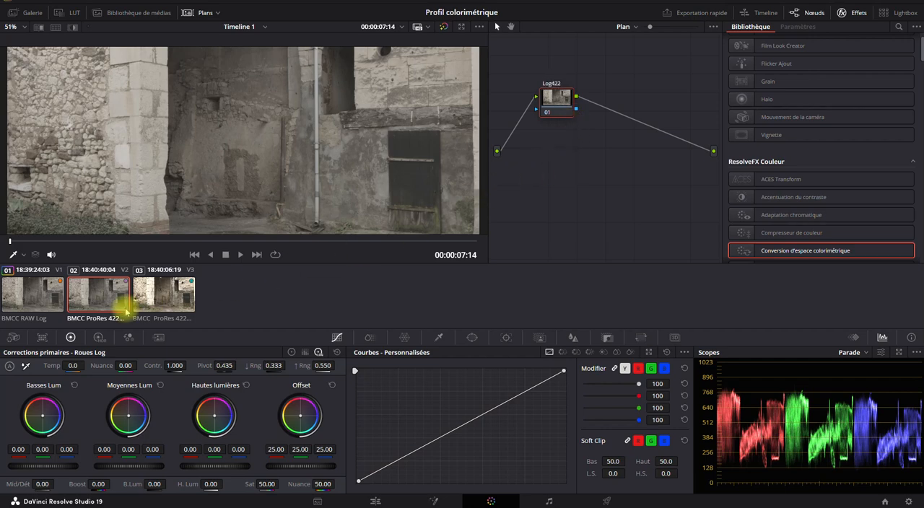
- Label the node of the BMCC ProRes 422HQ Rec709 clip Rec709
click(164, 305)
right_click(547, 96)
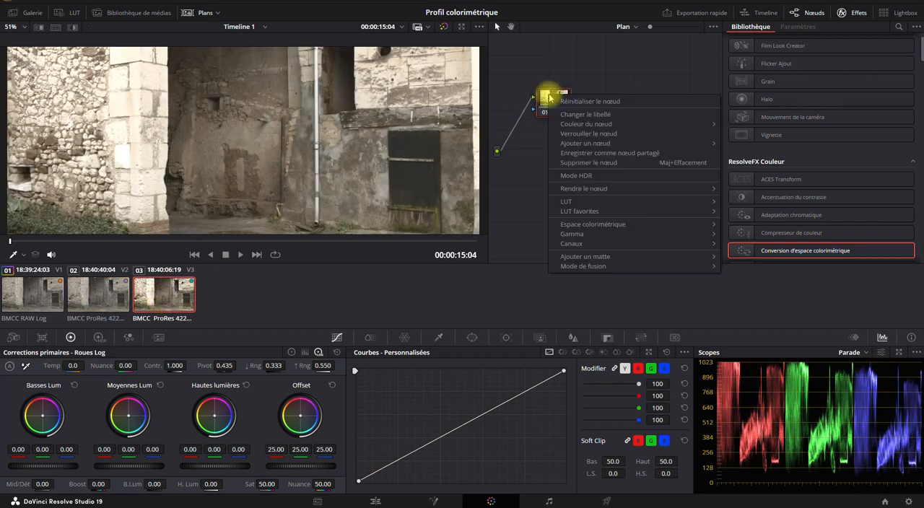
click(564, 114)
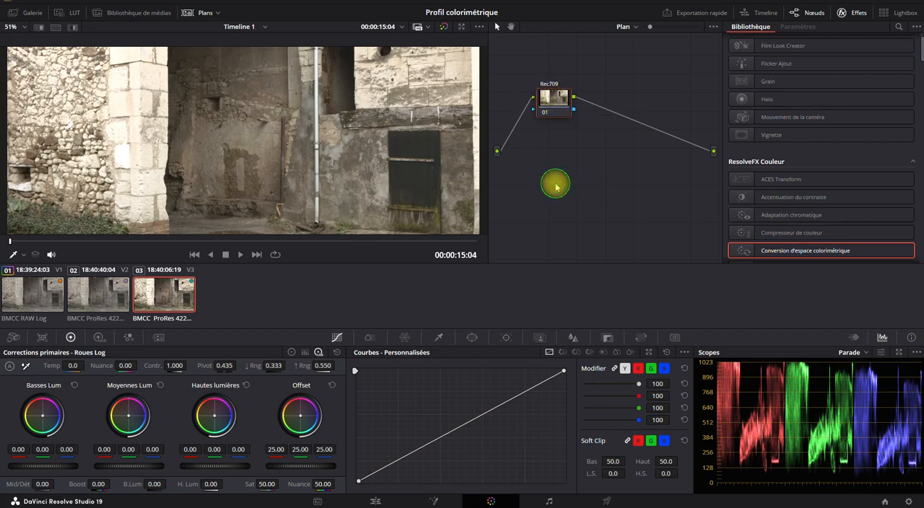
- Compare the images and parade scopes of the ProRes Log, Rec709 and RAW clips
click(91, 306)
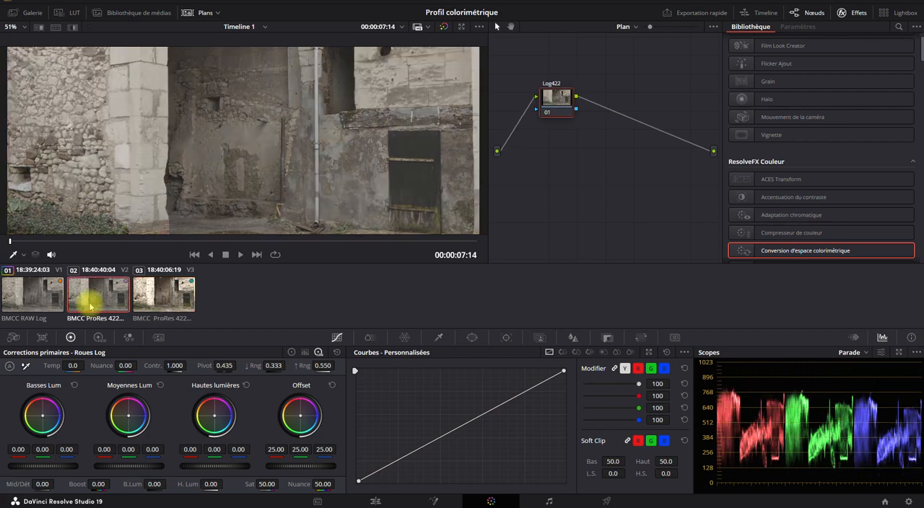
click(163, 295)
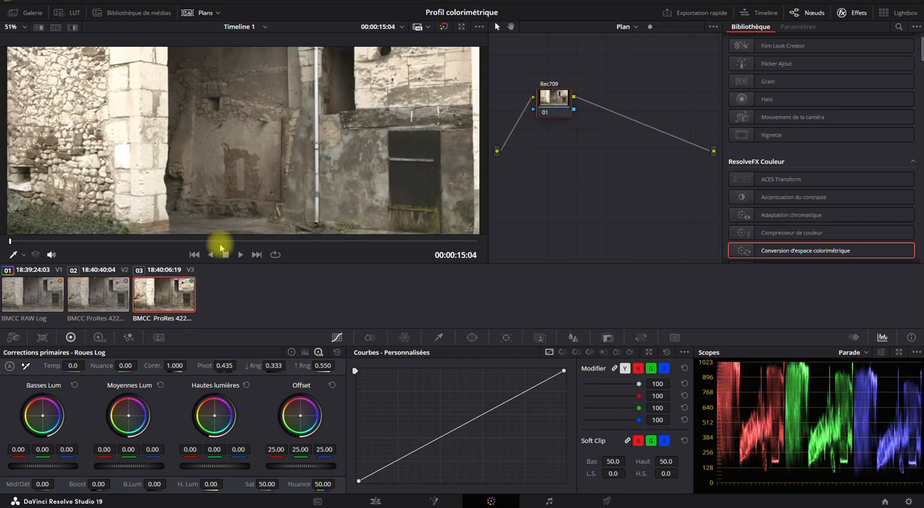
click(92, 295)
click(41, 298)
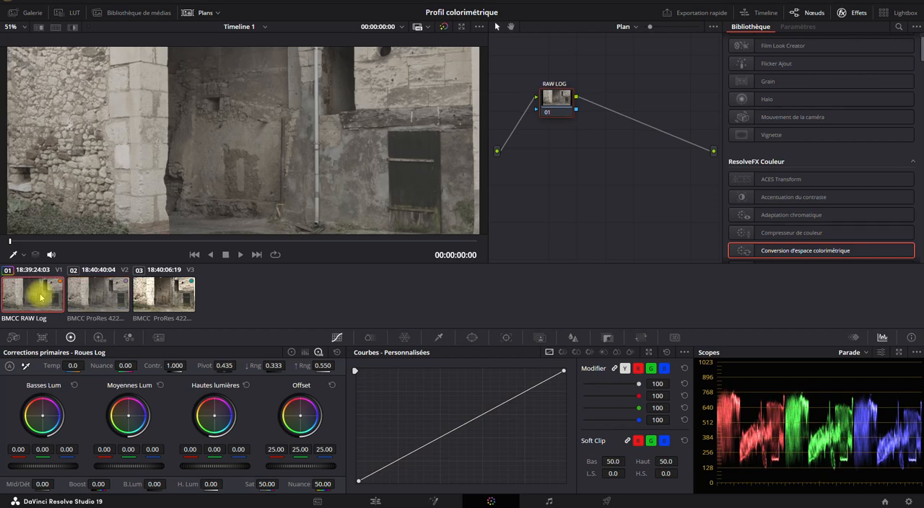
- Change the node label of the BMCC ProRes 422HQ Log clip to LOG
click(93, 295)
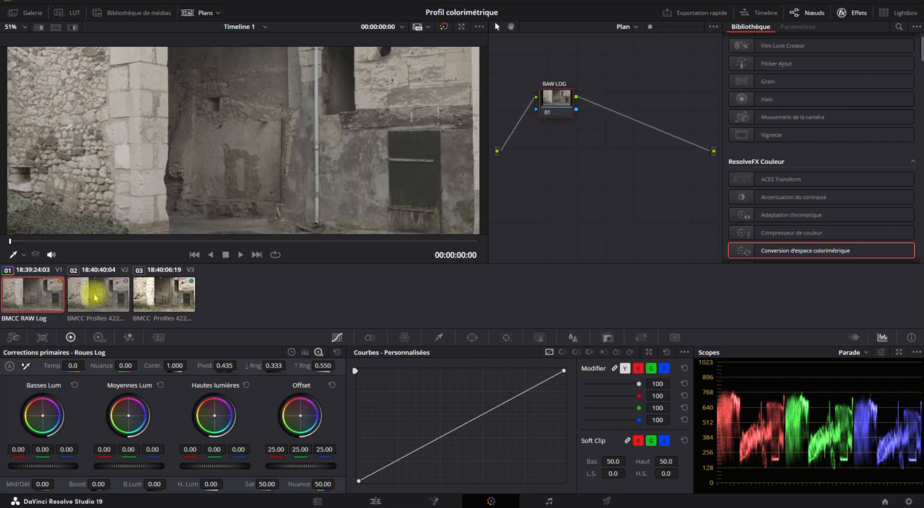
double_click(561, 83)
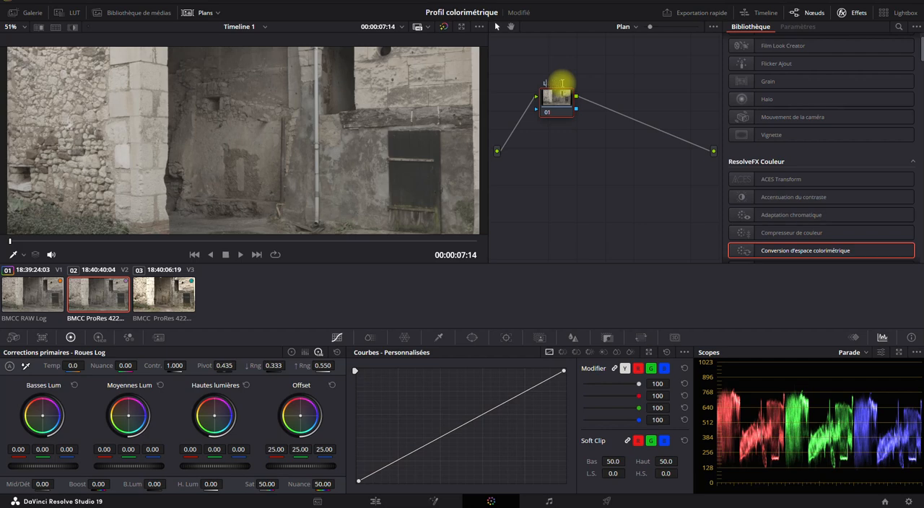
click(556, 182)
- Cycle through the three labelled clips to review their node labels and images, finishing on the Rec709 clip
click(151, 299)
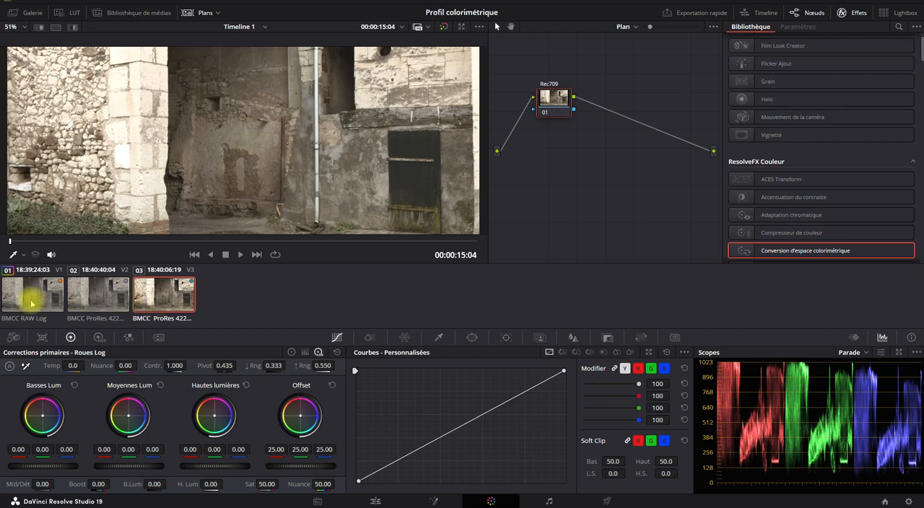
click(27, 293)
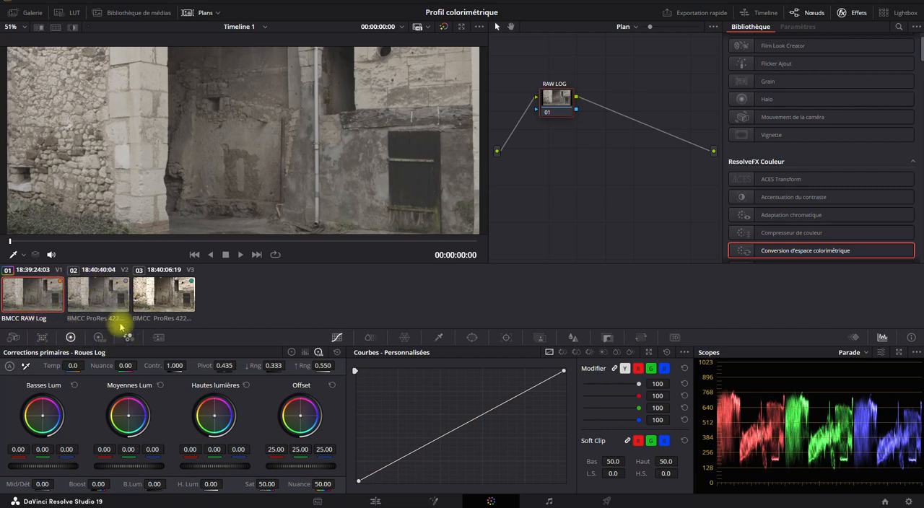
click(96, 292)
click(155, 296)
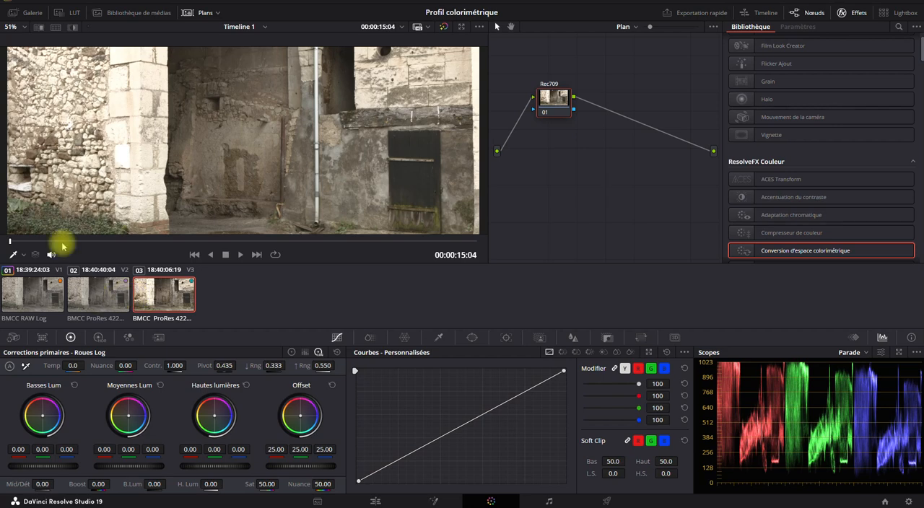
- Hide the clip thumbnails to enlarge the viewer and shift the Rec709 node slightly to the left in the node graph
click(195, 13)
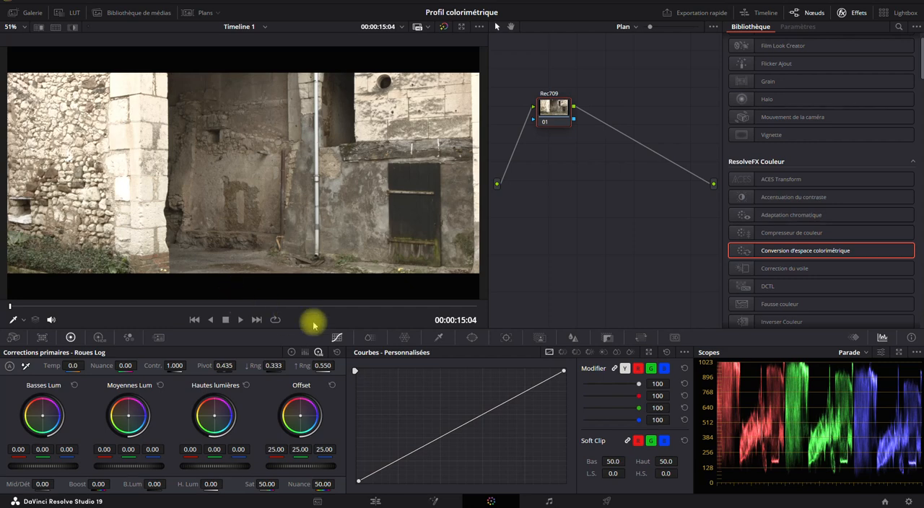
drag(557, 109, 549, 109)
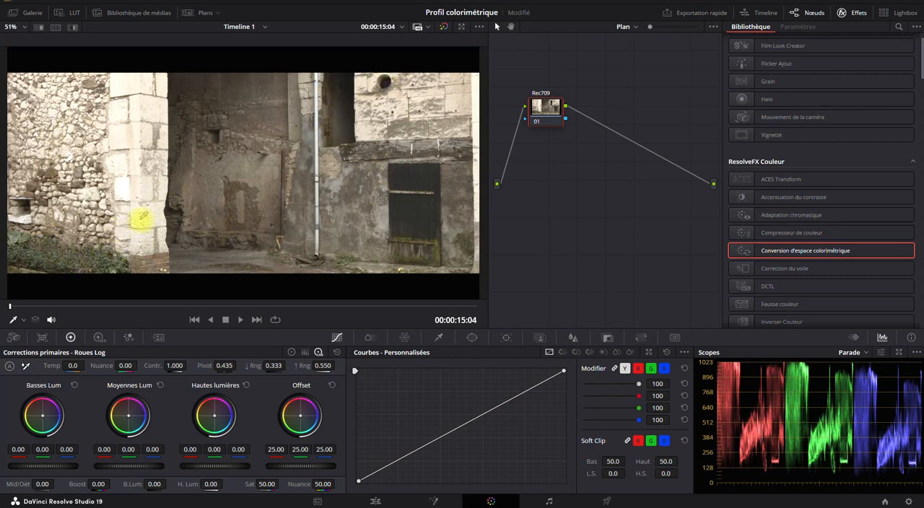
- Scrub through the Rec709 clip and the ProRes Log clip to compare their images and parade scopes as the man walks through
drag(116, 310, 344, 307)
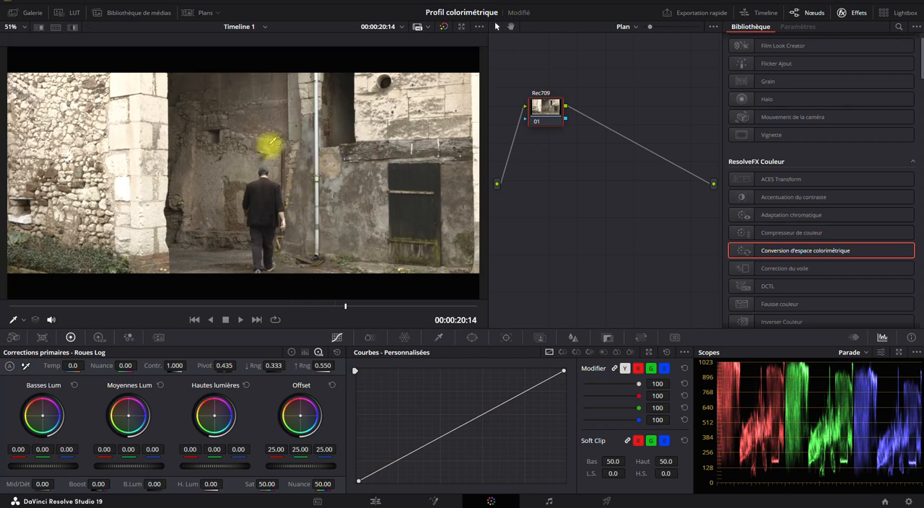
click(202, 12)
click(119, 292)
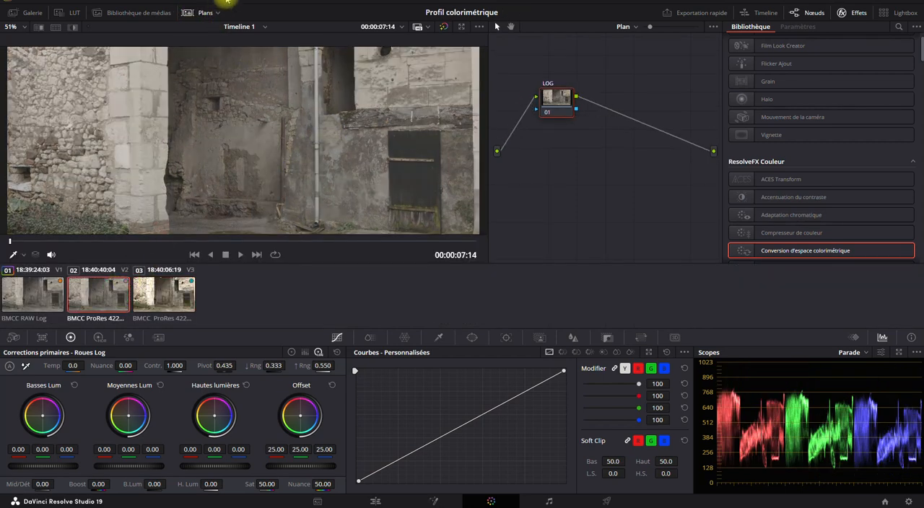
click(202, 13)
drag(62, 305, 273, 306)
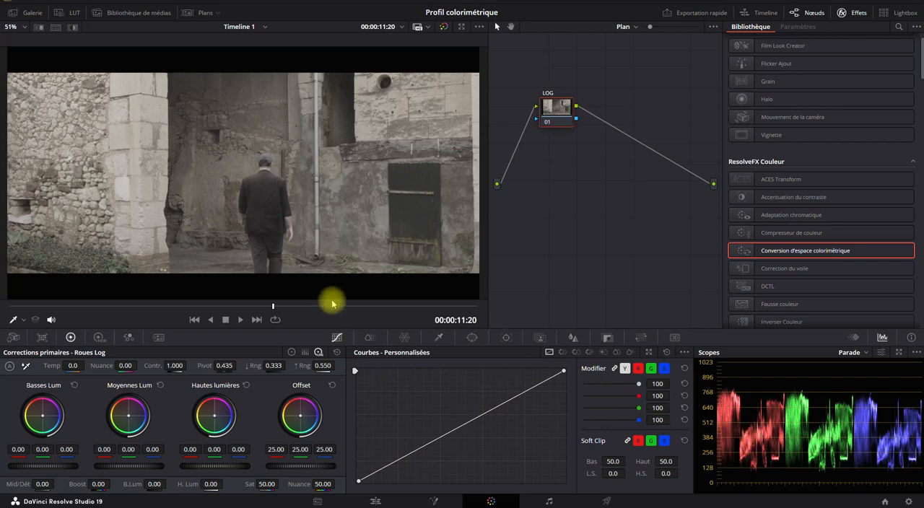
drag(333, 305, 375, 305)
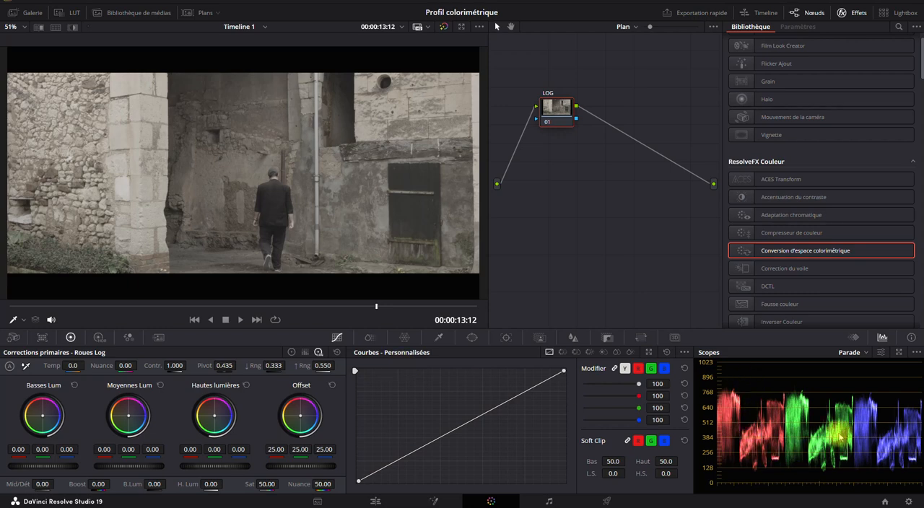
- Show the clip thumbnails, view the Rec709 clip once more, return to the ProRes Log clip and hide the thumbnails
click(190, 12)
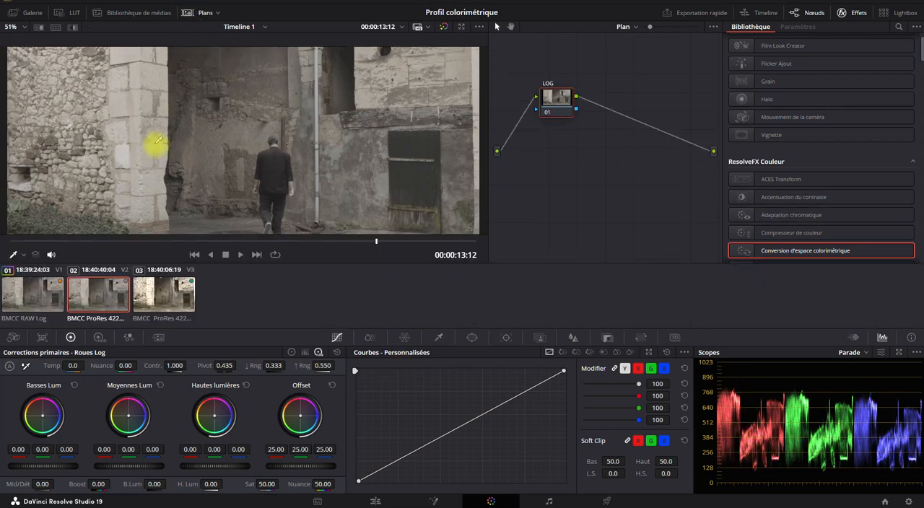
click(167, 291)
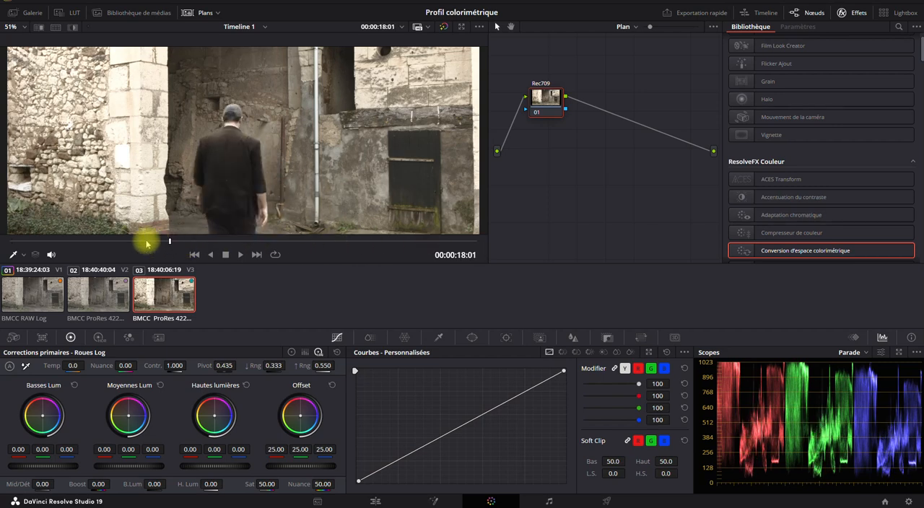
click(101, 305)
click(194, 12)
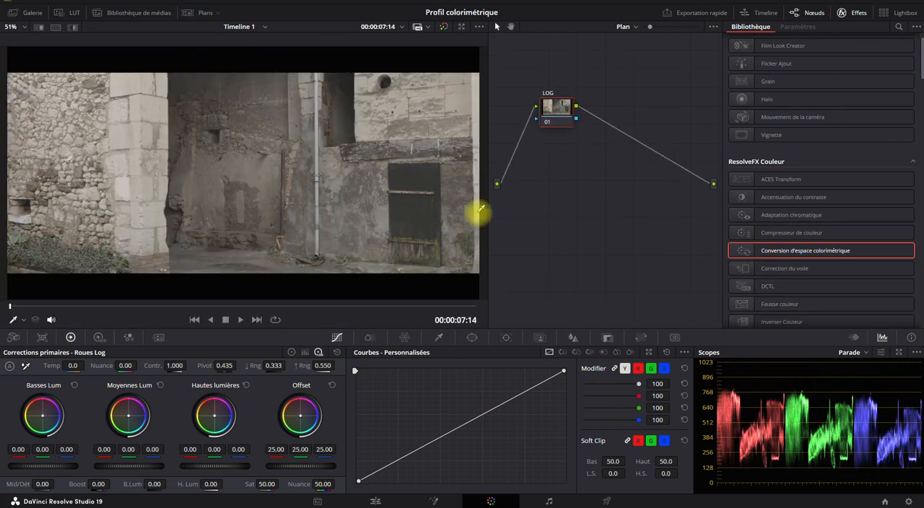
- Add a serial node after the LOG node of the ProRes Log clip and label it Log_R709
right_click(549, 112)
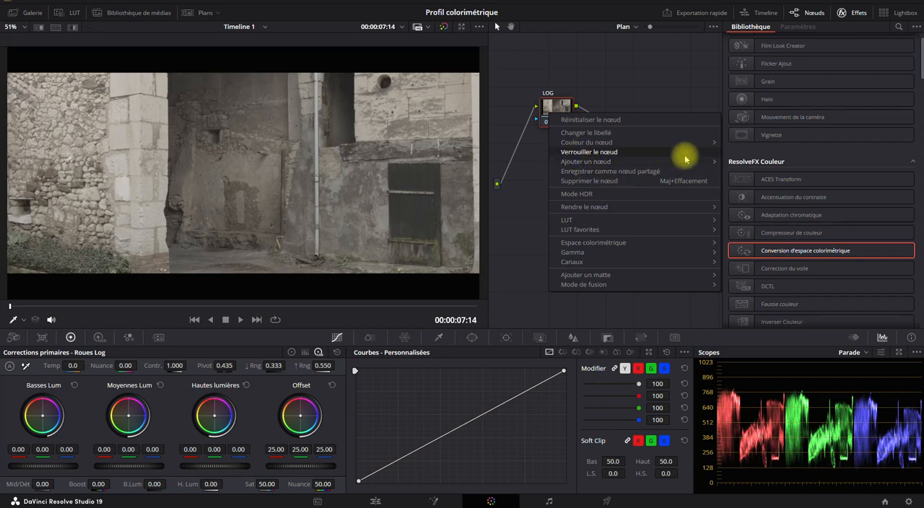
mouse_move(704, 162)
click(737, 166)
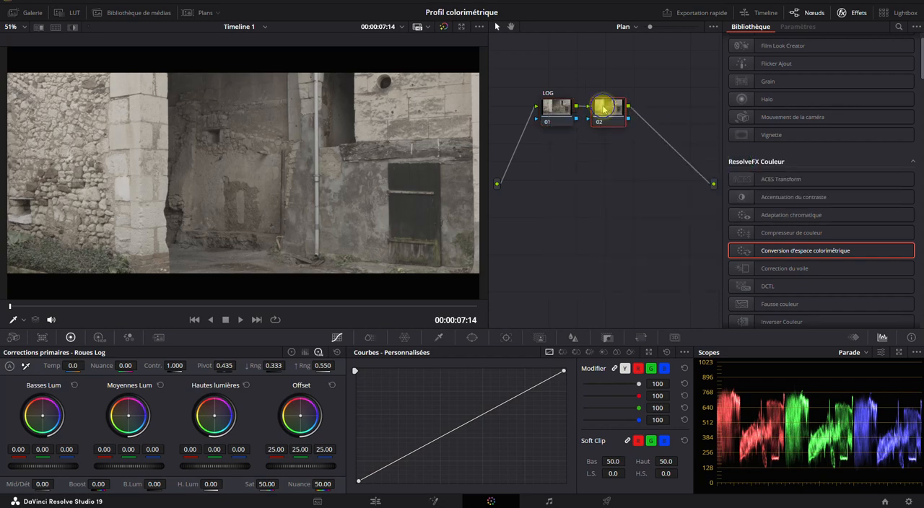
right_click(610, 109)
click(619, 130)
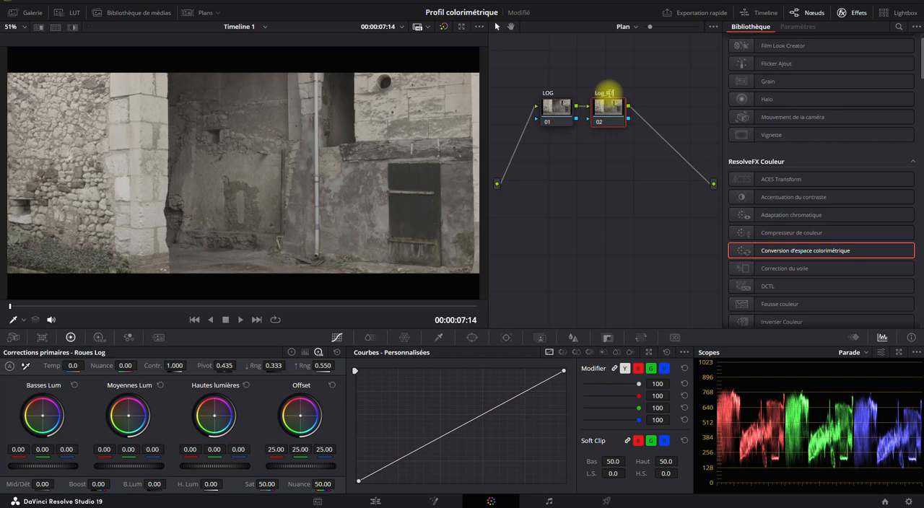
click(604, 198)
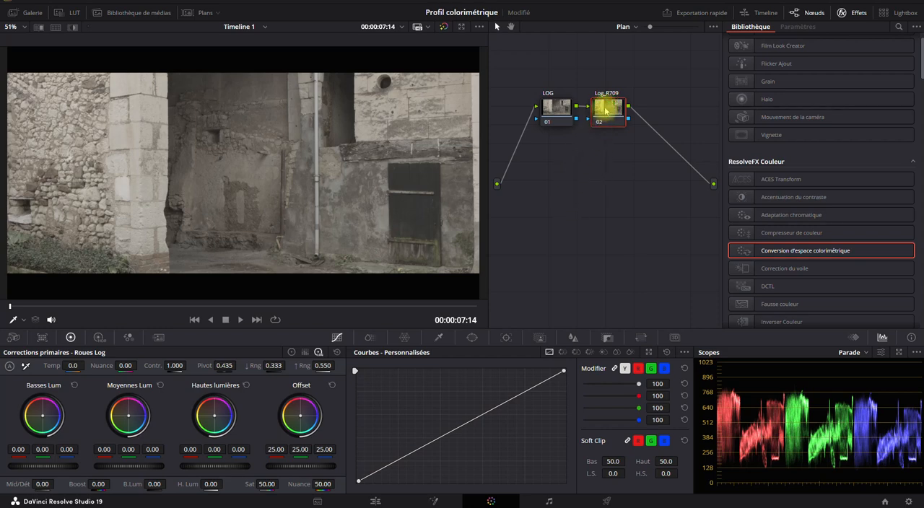
- Apply the Conversion d'espace colorimétrique effect to the Log_R709 node
scroll(810, 134, up, 1)
click(852, 13)
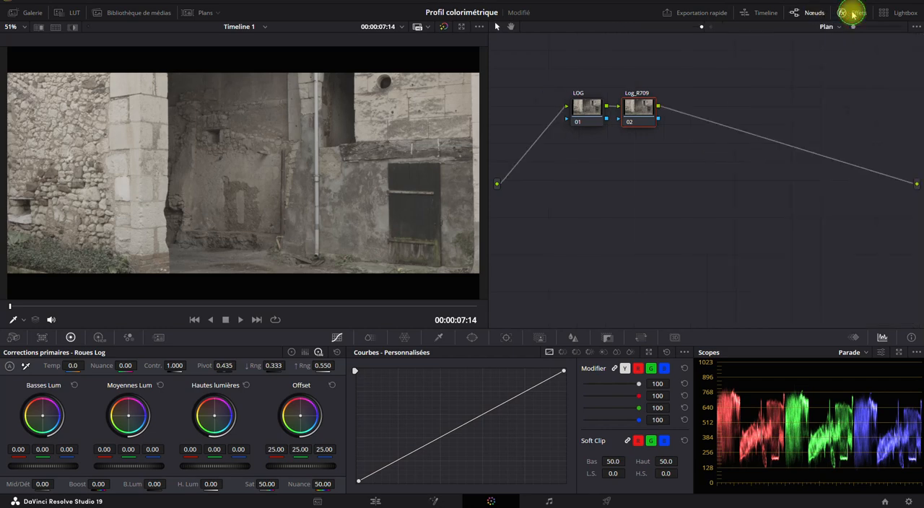
click(851, 13)
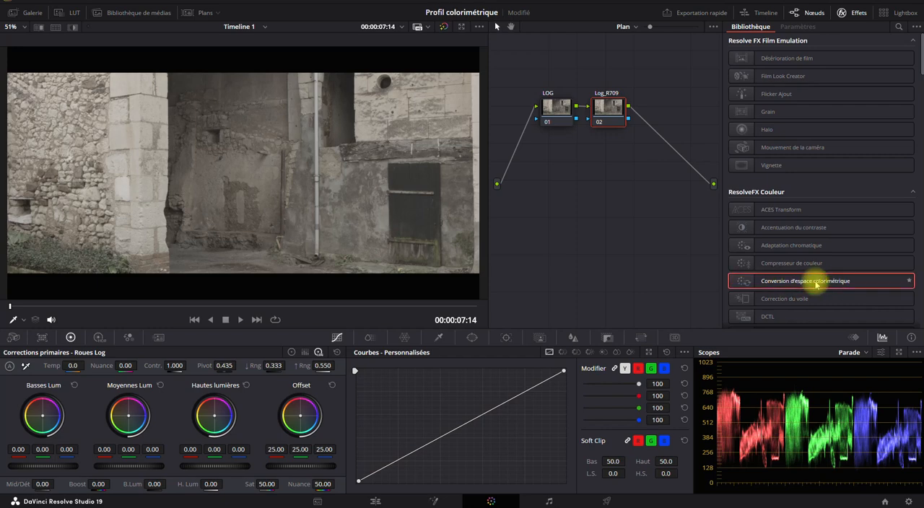
drag(815, 283, 607, 110)
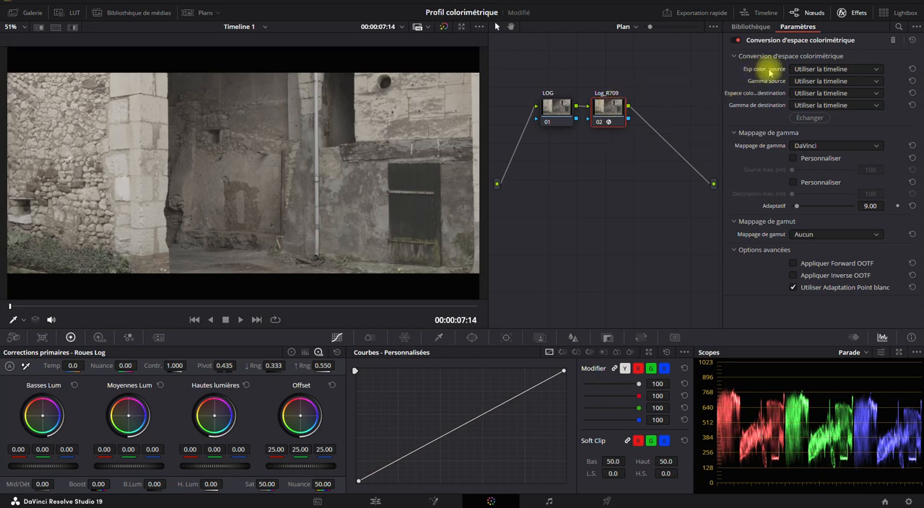
- Set the source colour space of the conversion on the Log_R709 node to Blackmagic Design Film Gen 1
click(807, 71)
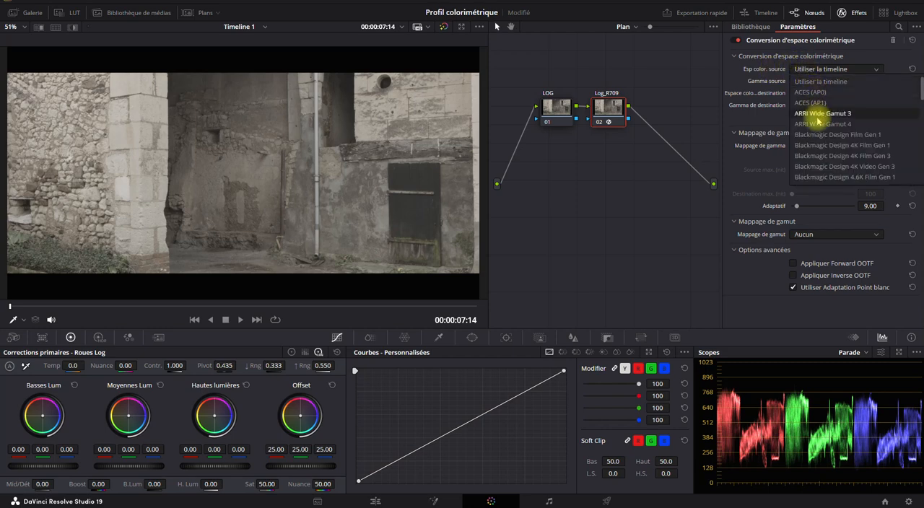
scroll(819, 144, down, 5)
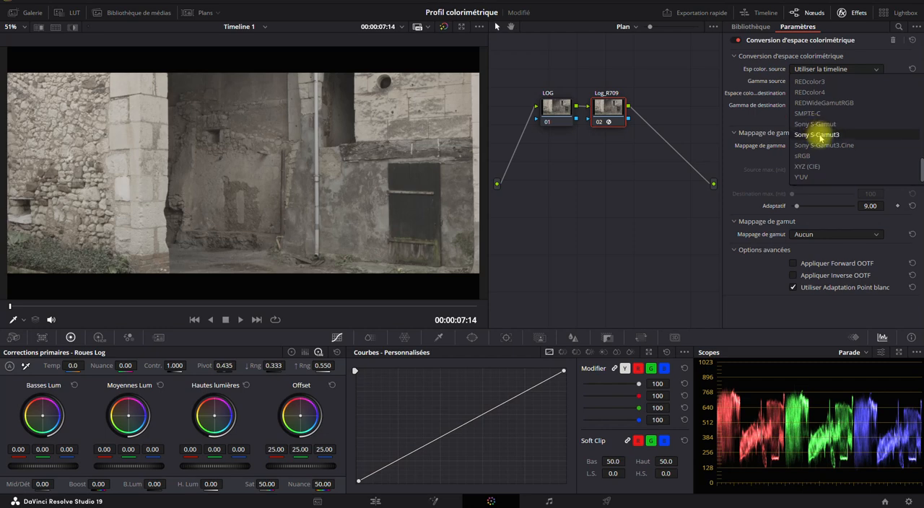
scroll(821, 144, up, 5)
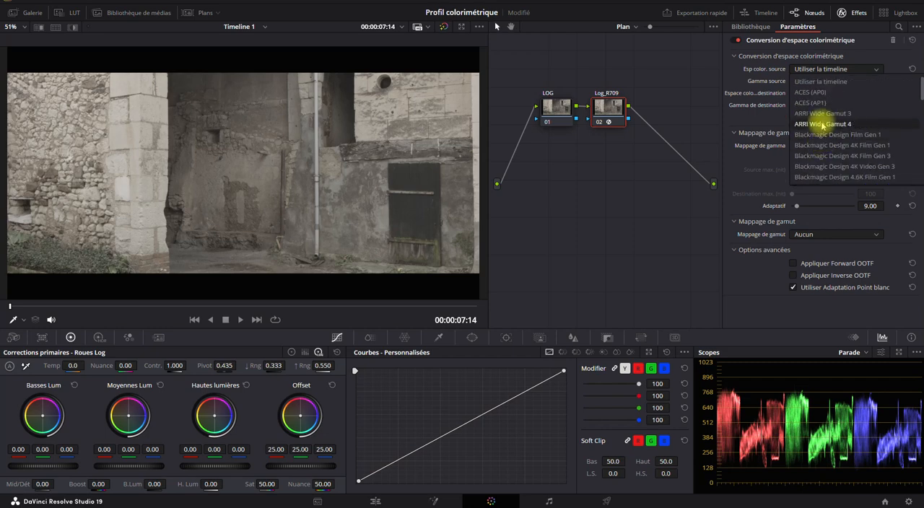
scroll(821, 125, down, 8)
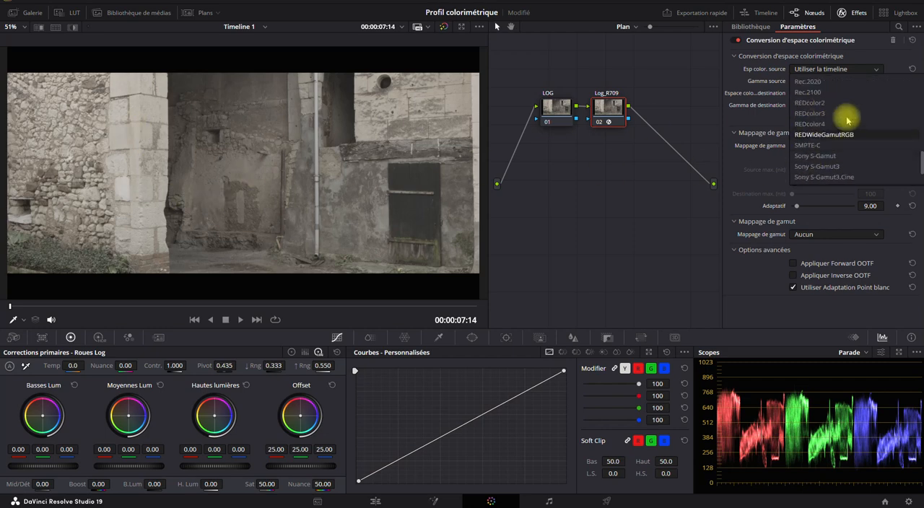
scroll(825, 140, up, 8)
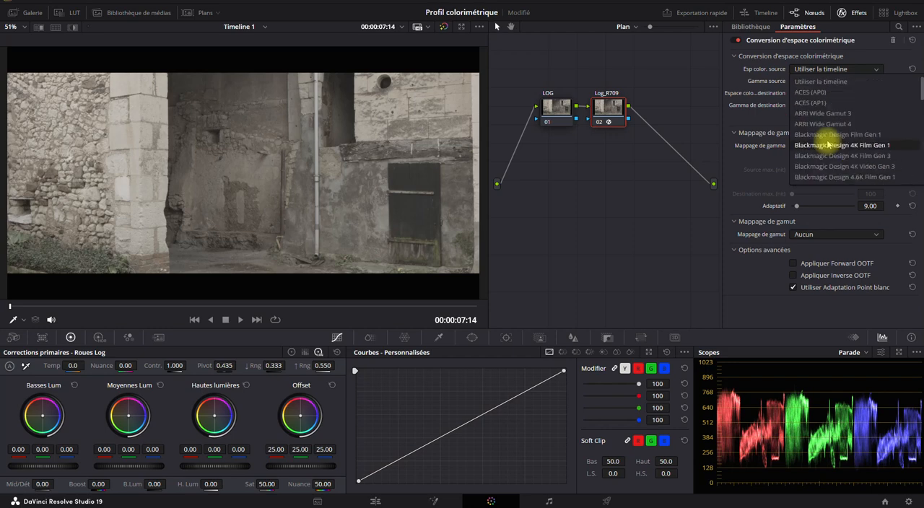
click(876, 135)
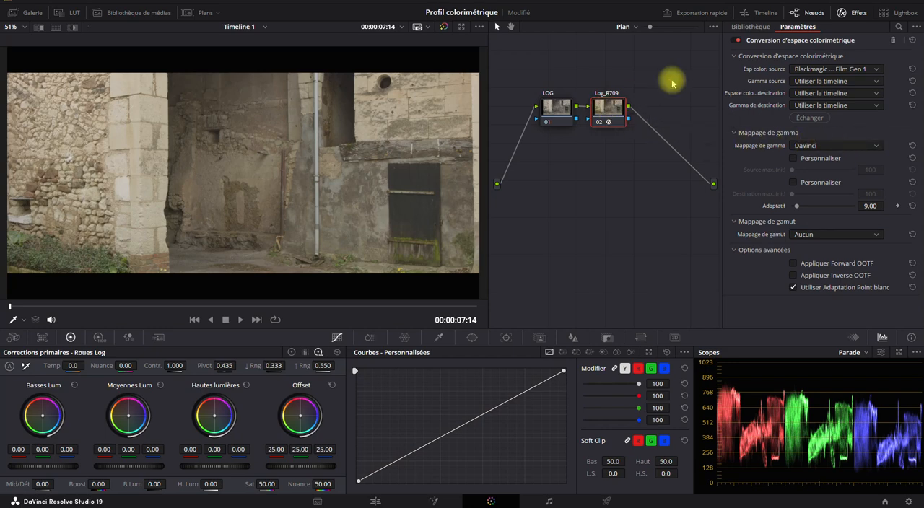
- Toggle the colour space conversion off and on repeatedly to compare the image with and without it, leaving it enabled
click(737, 43)
click(738, 43)
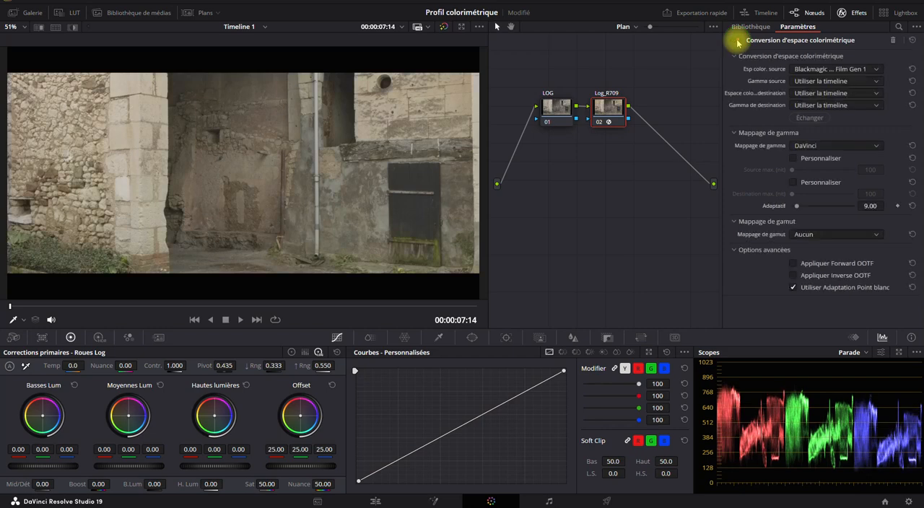
click(737, 43)
click(738, 44)
click(738, 43)
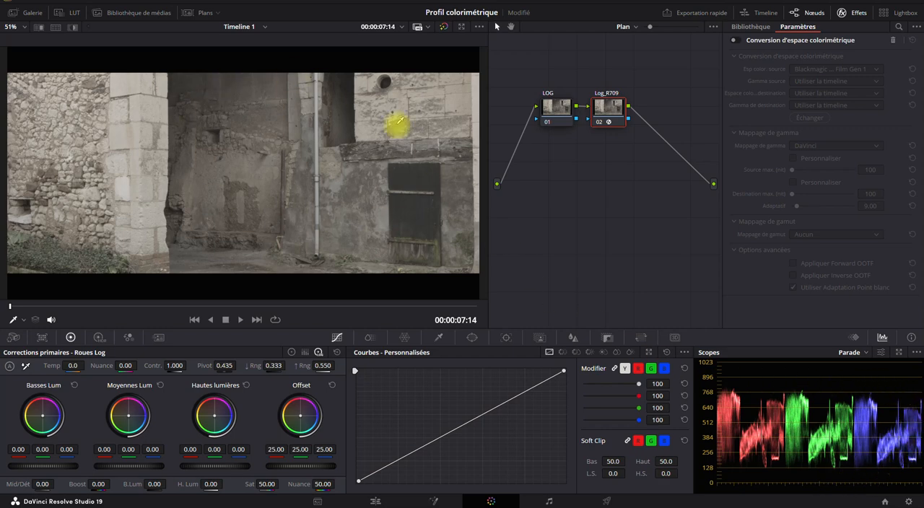
click(734, 43)
click(734, 44)
click(734, 43)
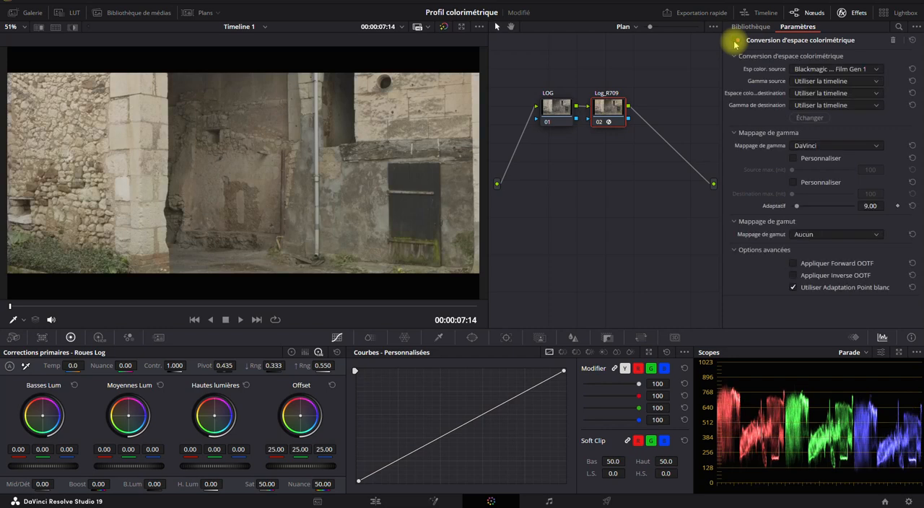
click(734, 43)
click(734, 43)
click(733, 43)
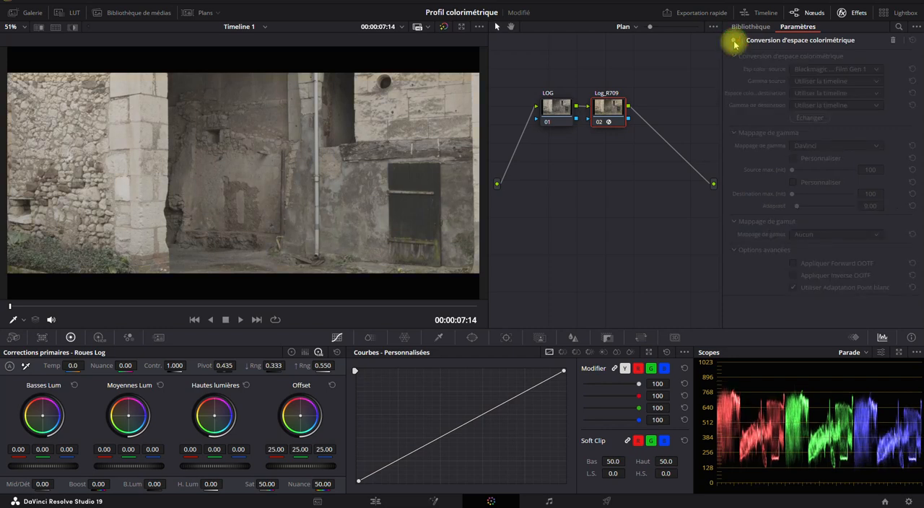
click(734, 44)
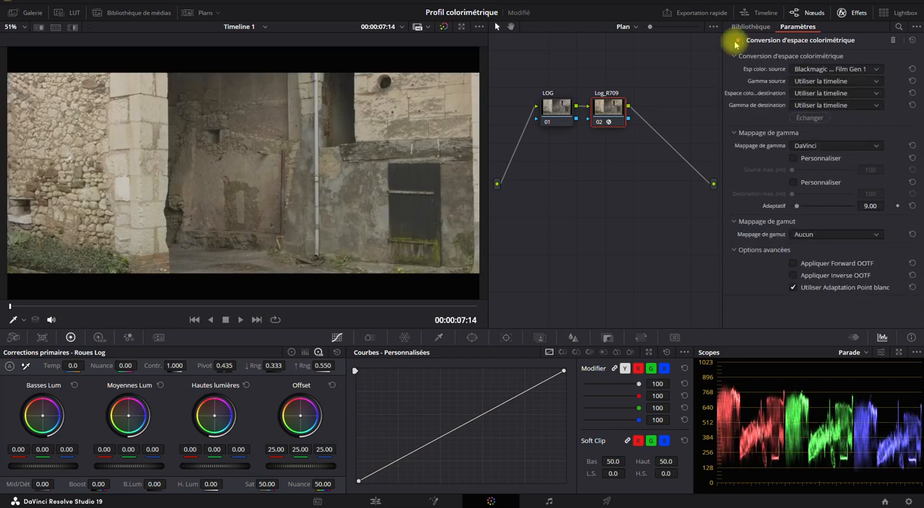
- Set the conversion's source gamma to Blackmagic Design Film and its destination colour space to Rec.709
click(806, 81)
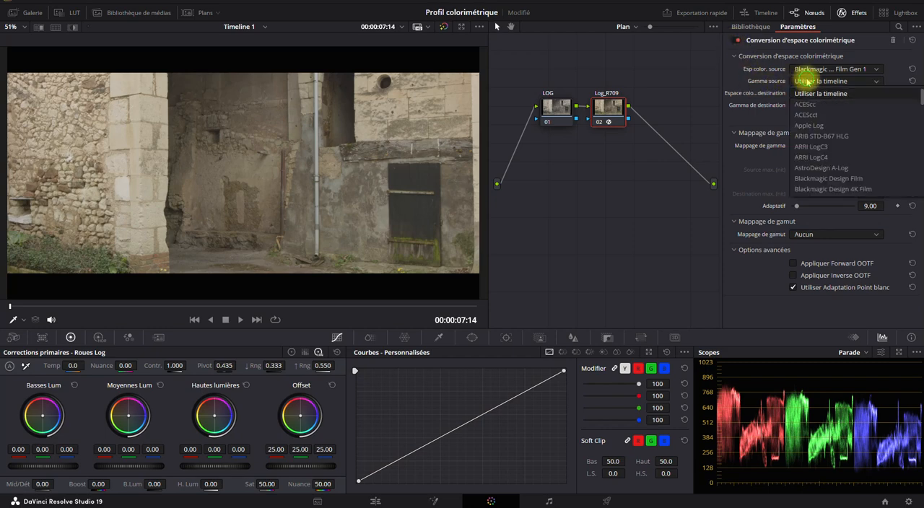
click(844, 181)
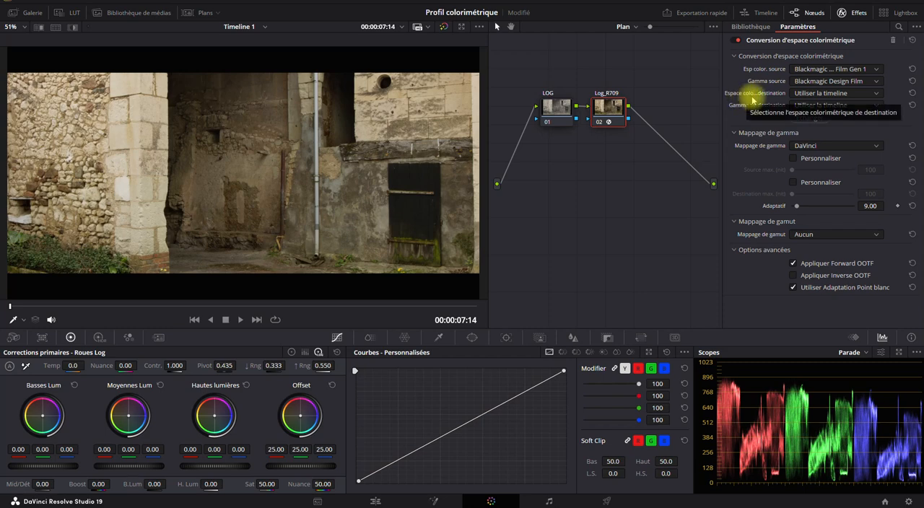
click(809, 94)
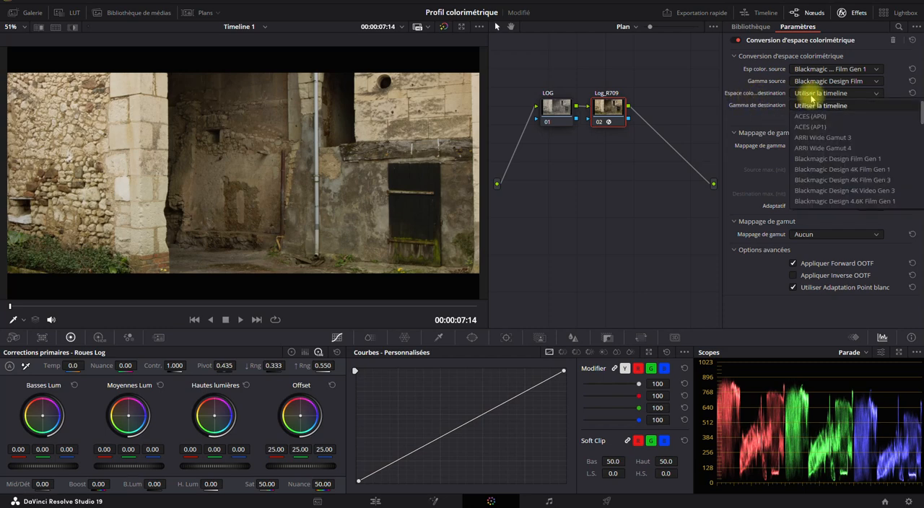
scroll(819, 179, down, 5)
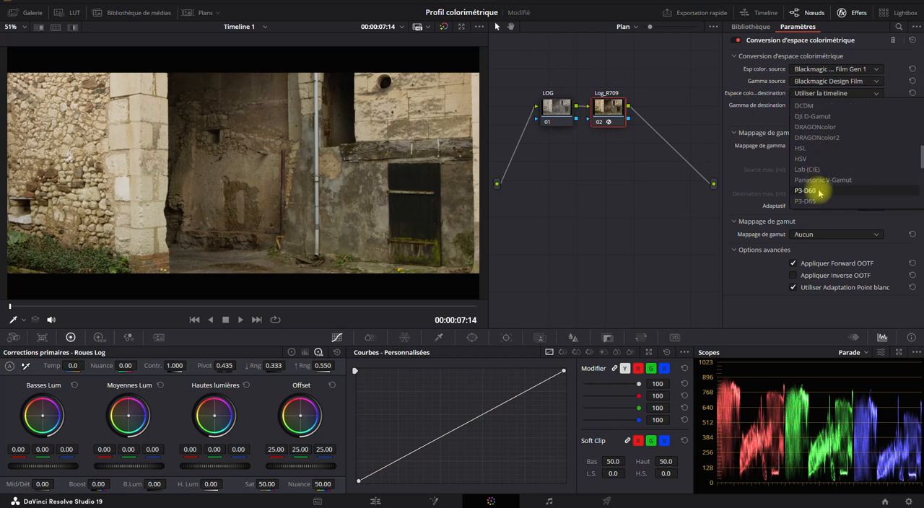
scroll(819, 193, down, 5)
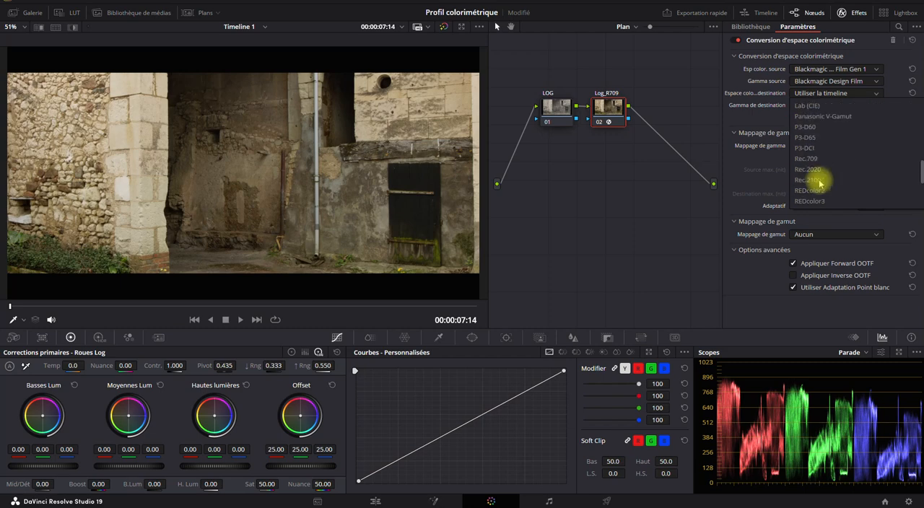
scroll(817, 178, up, 3)
click(812, 160)
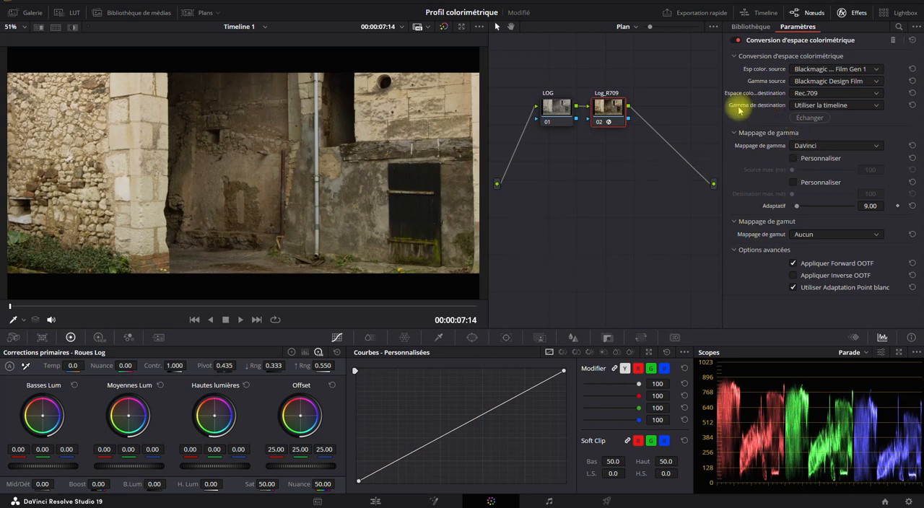
- Set the conversion's destination gamma to Gamma 2.4 and show the clip thumbnails
click(814, 106)
scroll(822, 184, down, 8)
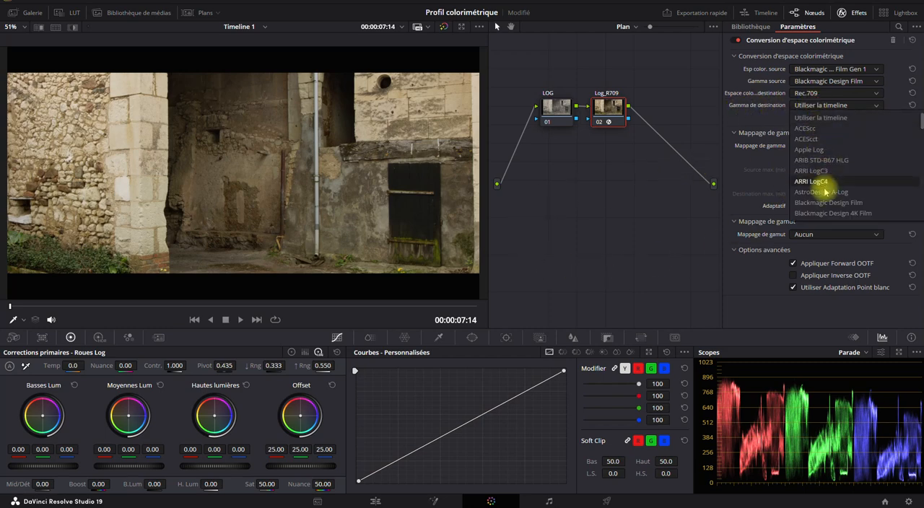
scroll(825, 186, up, 3)
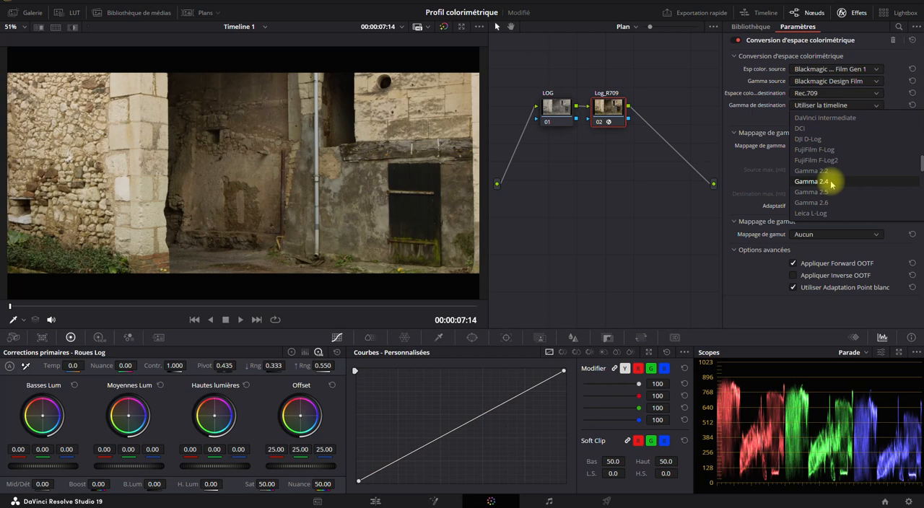
click(830, 183)
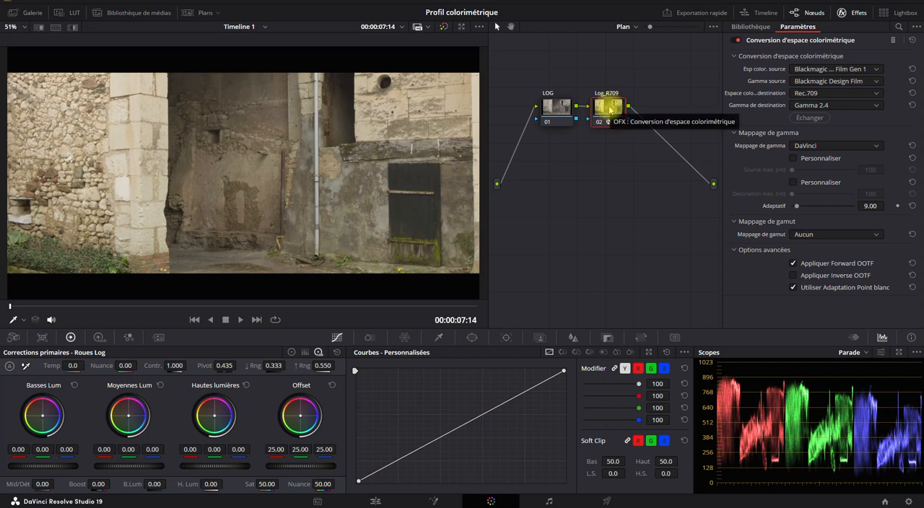
click(193, 13)
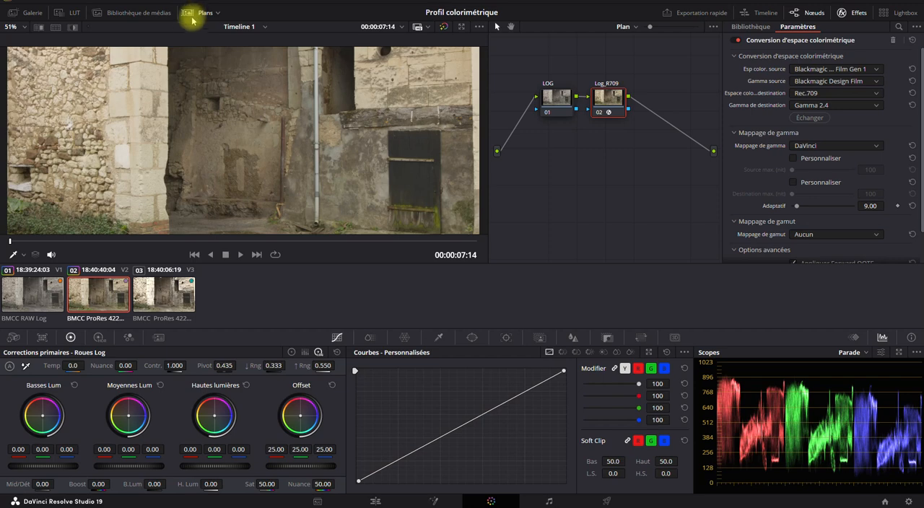
- Alternate between the converted ProRes Log clip and the native Rec709 clip to compare their images and parade scopes
click(163, 289)
click(93, 295)
click(158, 293)
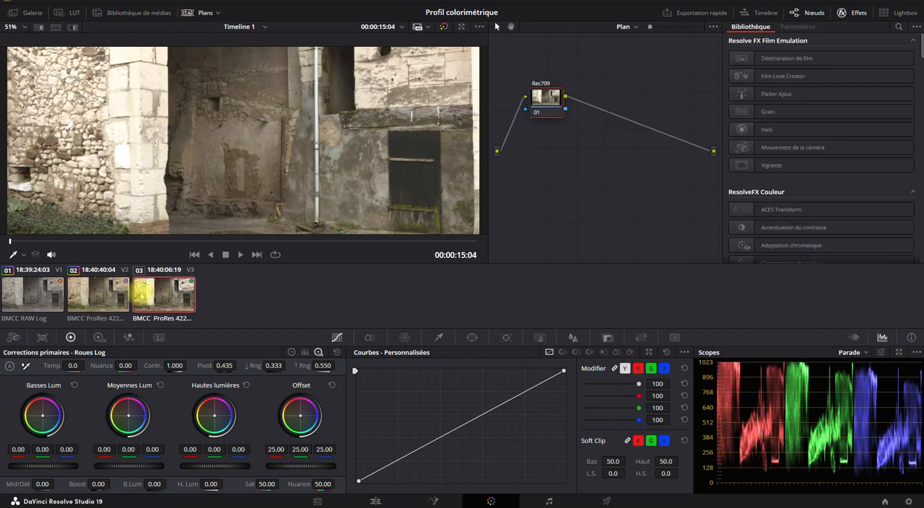
click(95, 293)
click(160, 293)
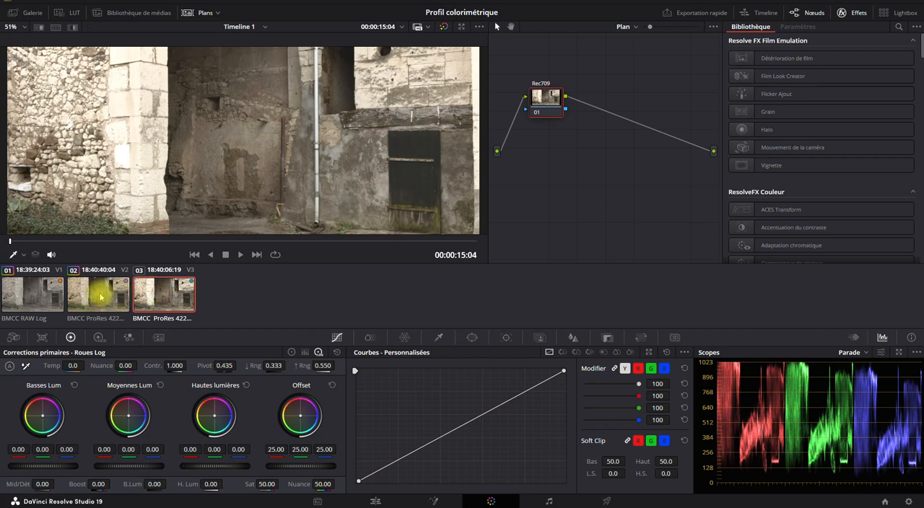
click(94, 293)
click(151, 292)
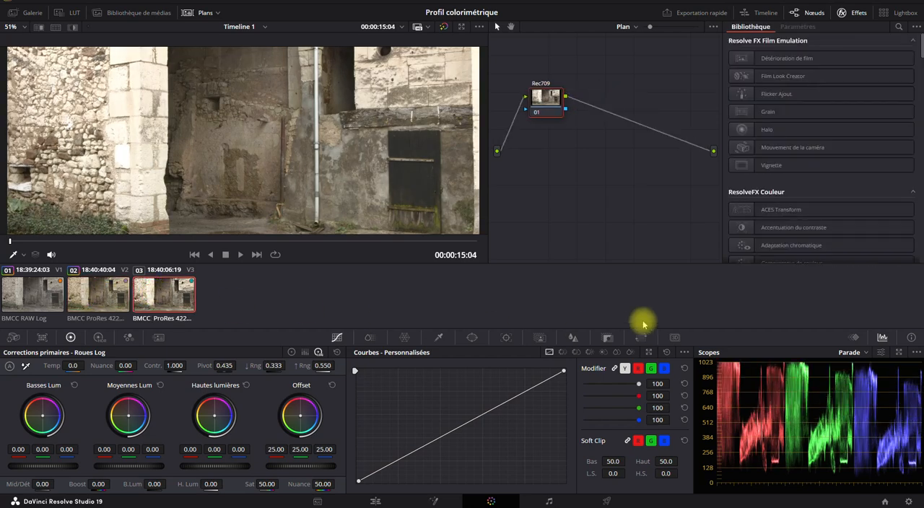
click(93, 296)
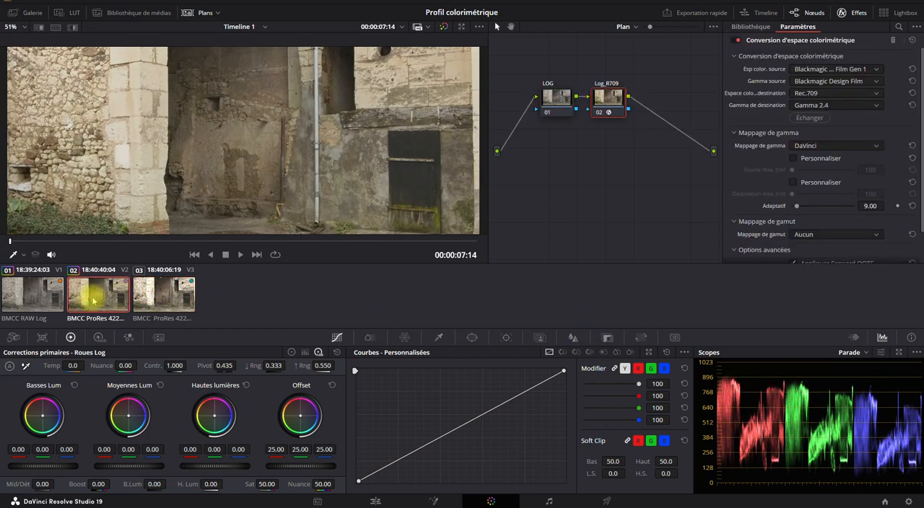
click(157, 297)
click(107, 297)
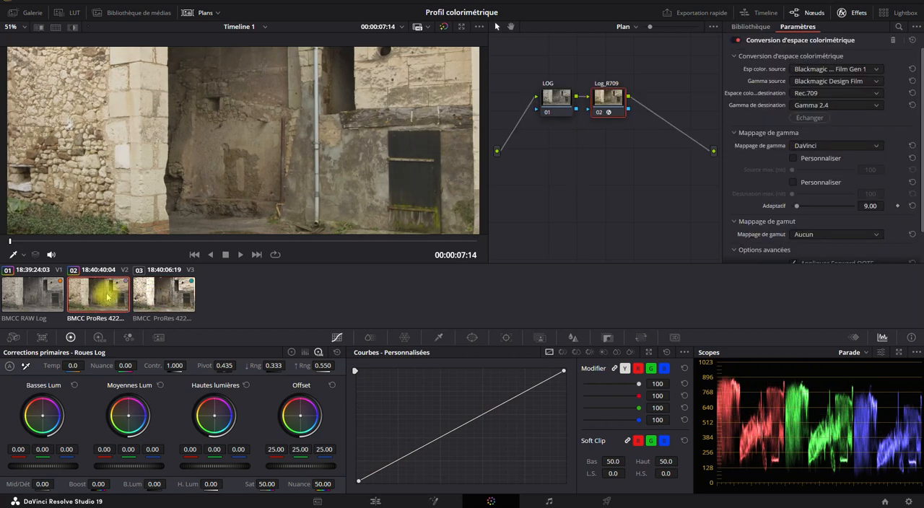
- Scrub the native Rec709 clip to 00:00:21:06 and the converted Log clip to 00:00:14:04 to compare the walking man
click(157, 292)
drag(173, 242, 386, 242)
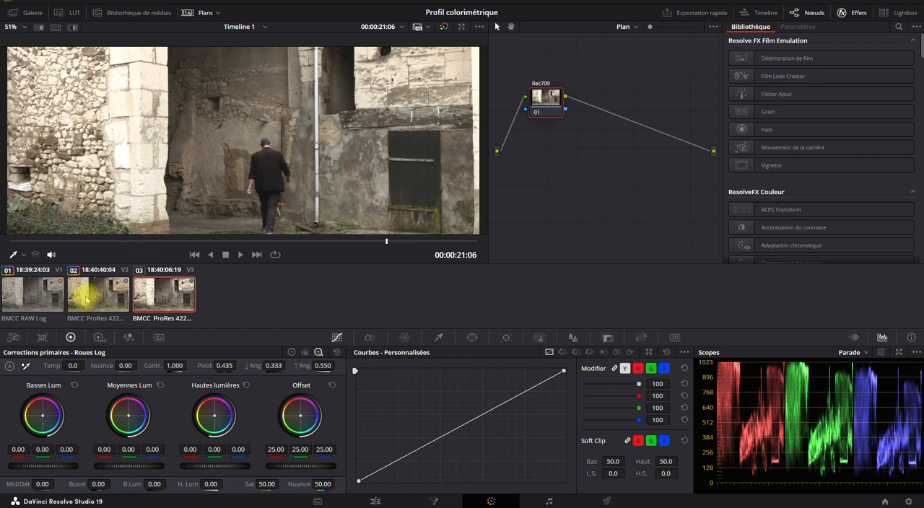
click(86, 290)
drag(93, 240, 419, 241)
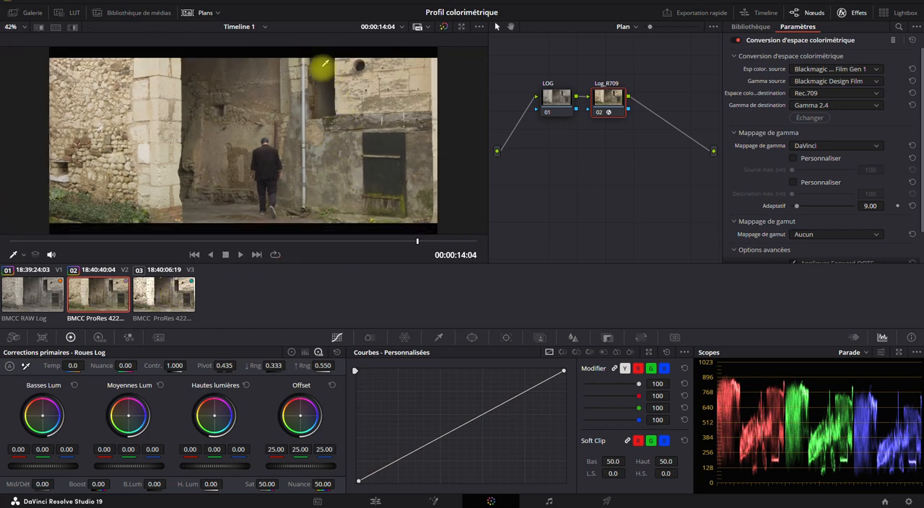
- Hide the clip thumbnails and alternate between the converted Log clip and the native Rec709 clip in the larger viewer
click(197, 11)
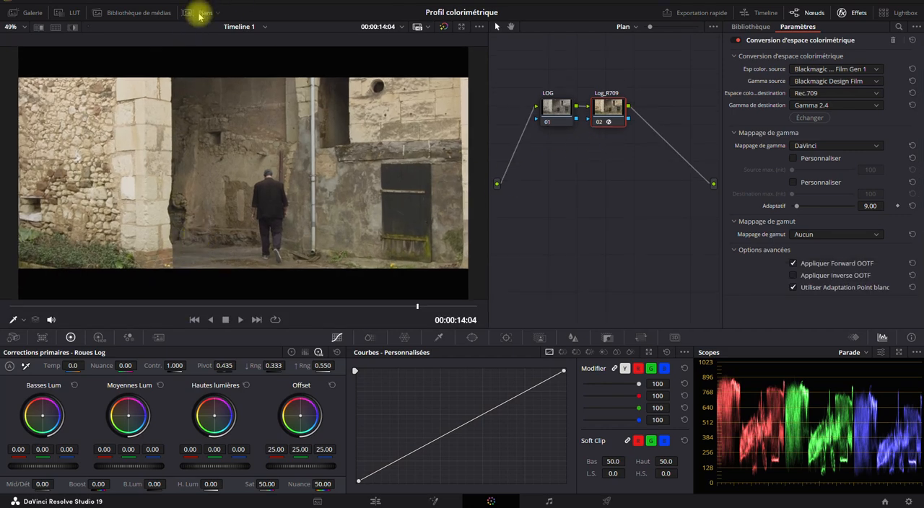
click(256, 320)
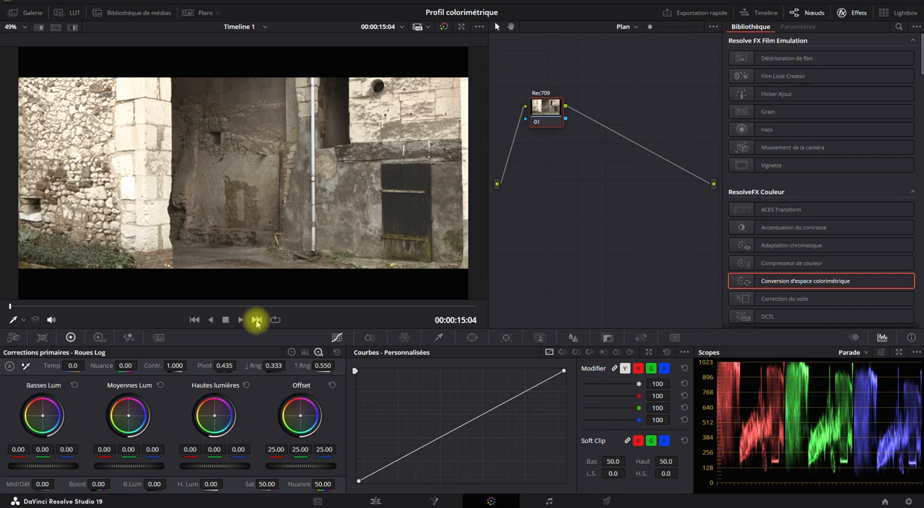
click(194, 319)
click(255, 319)
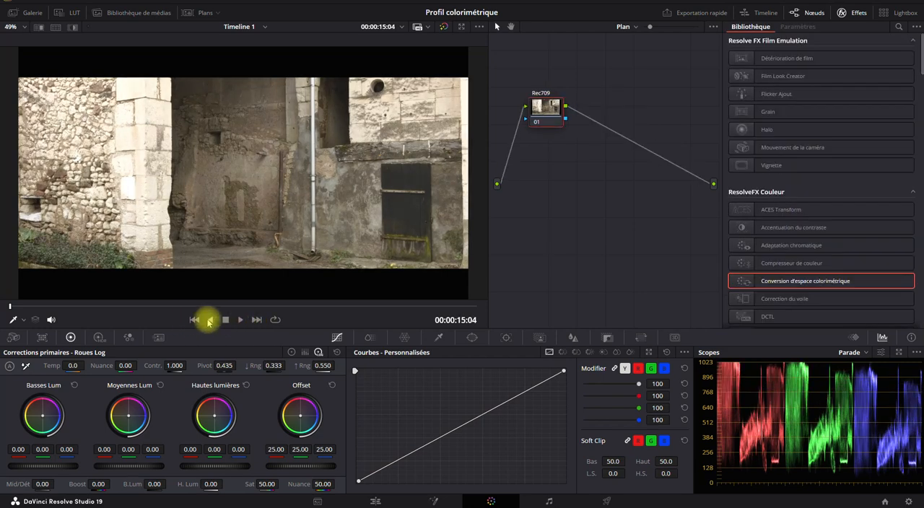
click(194, 319)
click(256, 320)
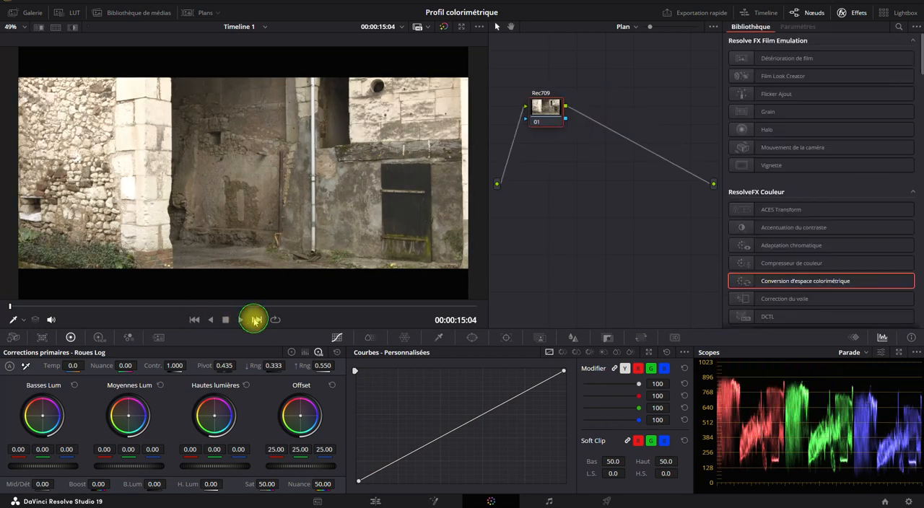
click(194, 319)
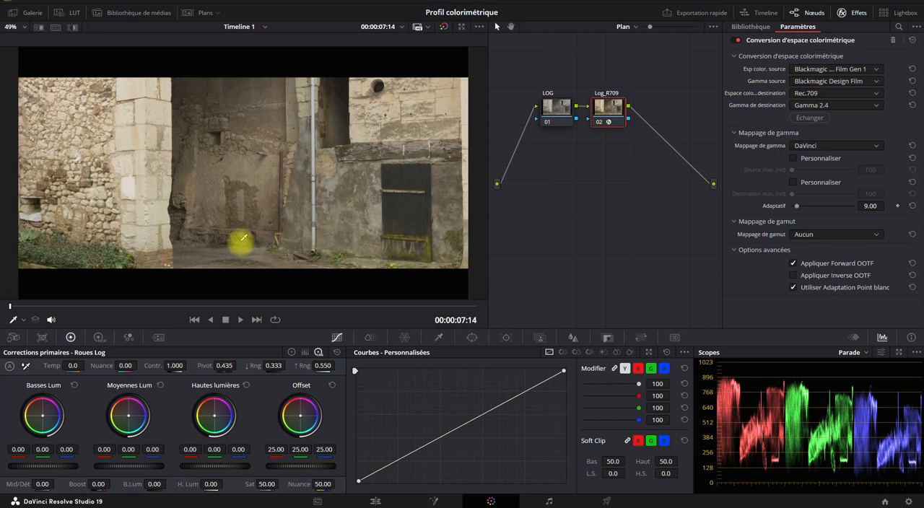
- Shift the LOG and Log_R709 nodes slightly closer to the graph's source input
click(190, 14)
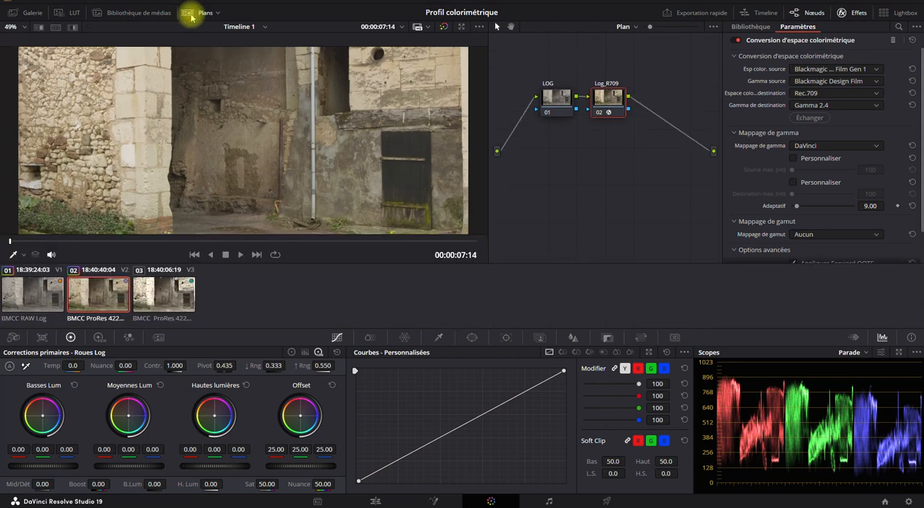
click(190, 15)
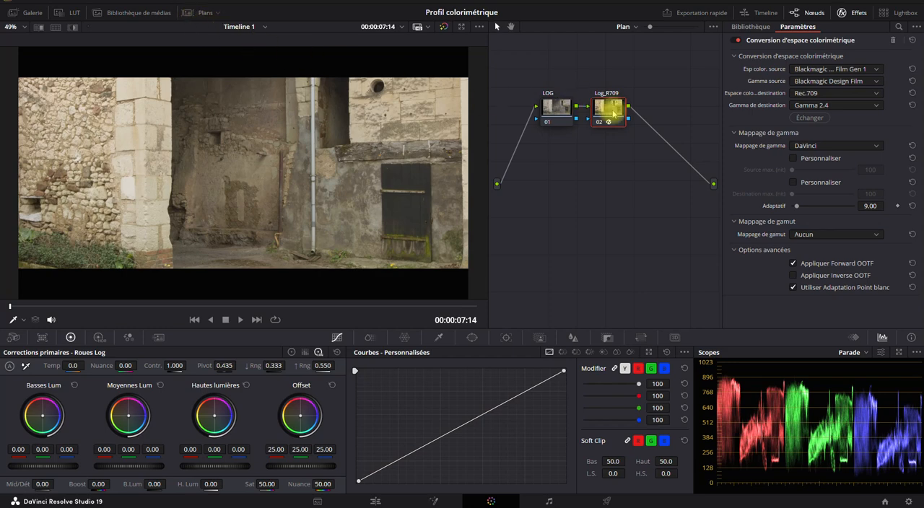
drag(551, 111, 543, 111)
drag(601, 111, 593, 110)
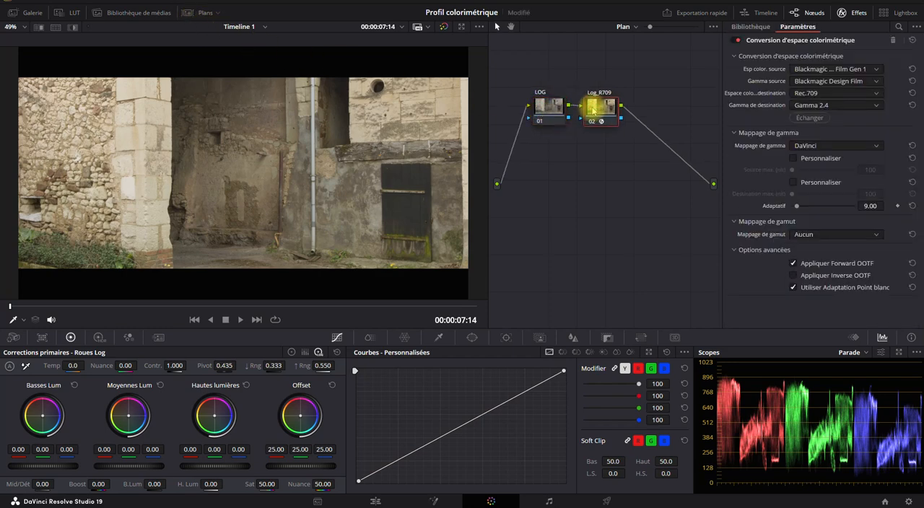
- Switch to the native Rec709 clip, hide the thumbnails again and relabel its node Rec709STD
click(197, 11)
click(173, 289)
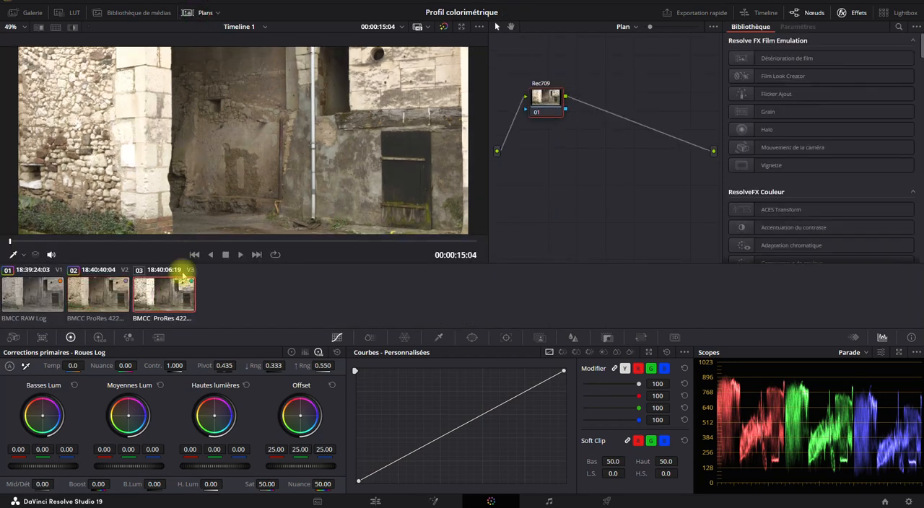
click(199, 12)
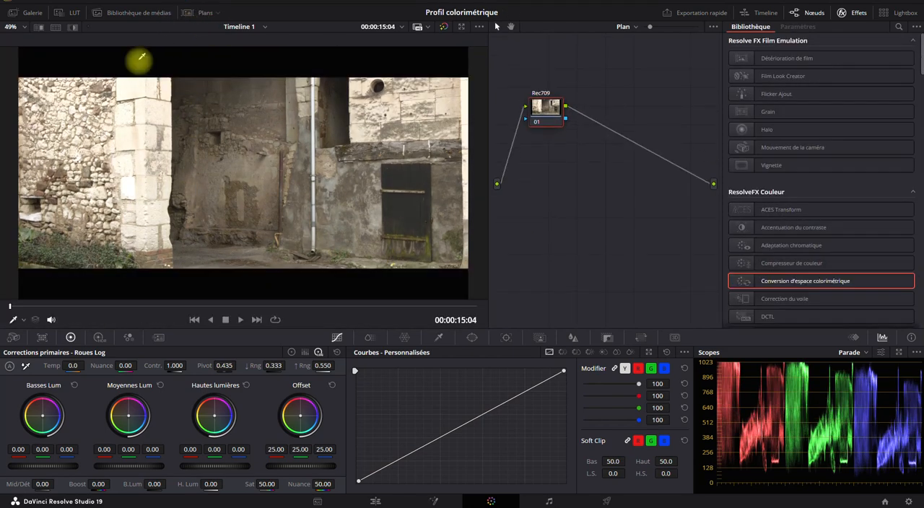
right_click(550, 112)
click(567, 129)
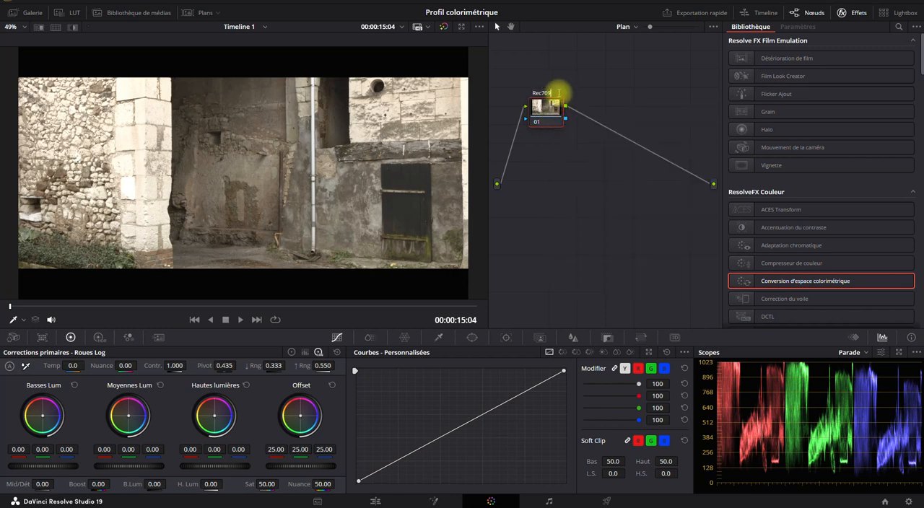
text(STD)
key(Return)
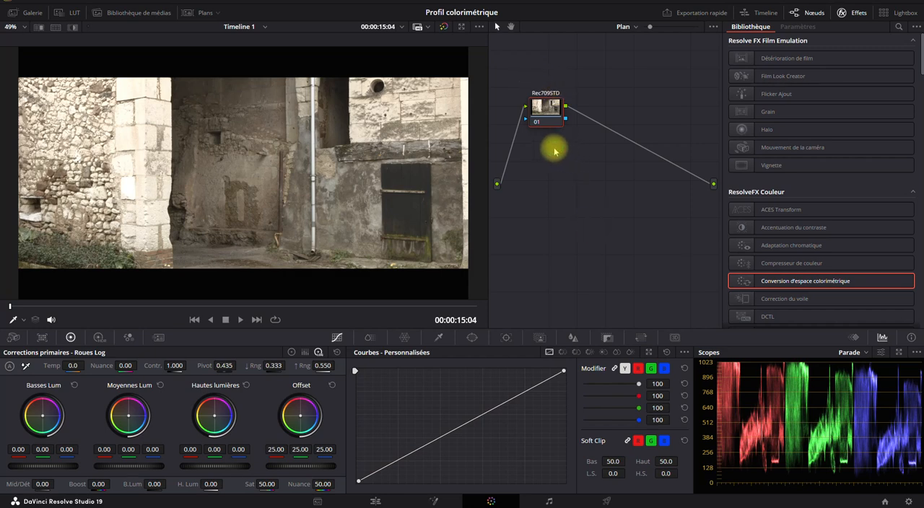
- Add a serial node after the Rec709STD node and label it LUT
right_click(545, 108)
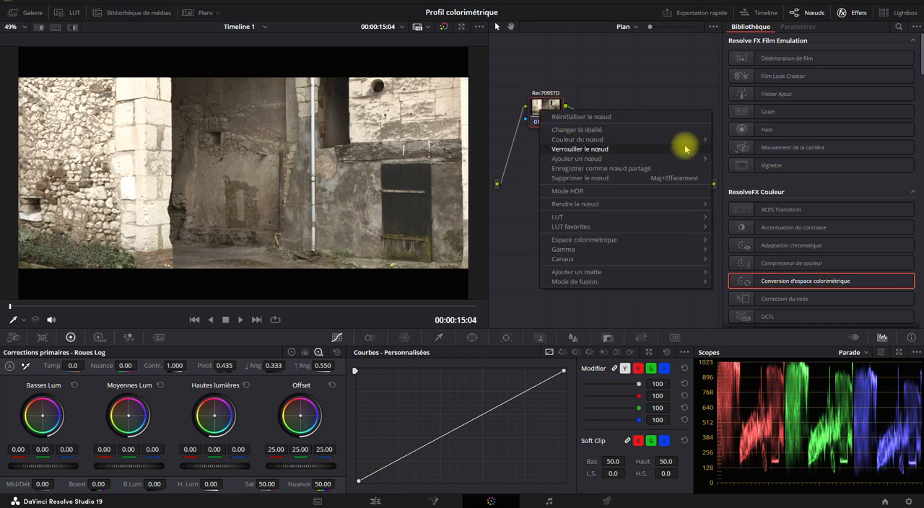
mouse_move(697, 158)
click(732, 158)
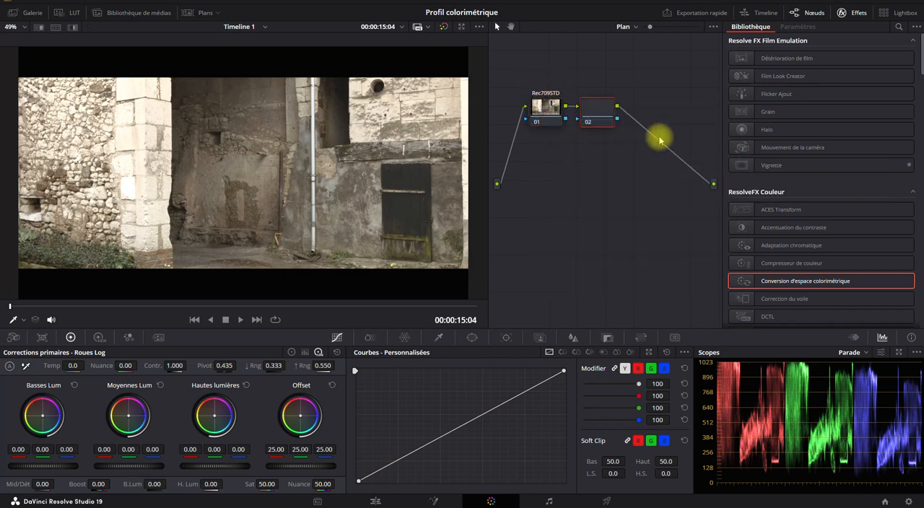
right_click(599, 110)
click(617, 128)
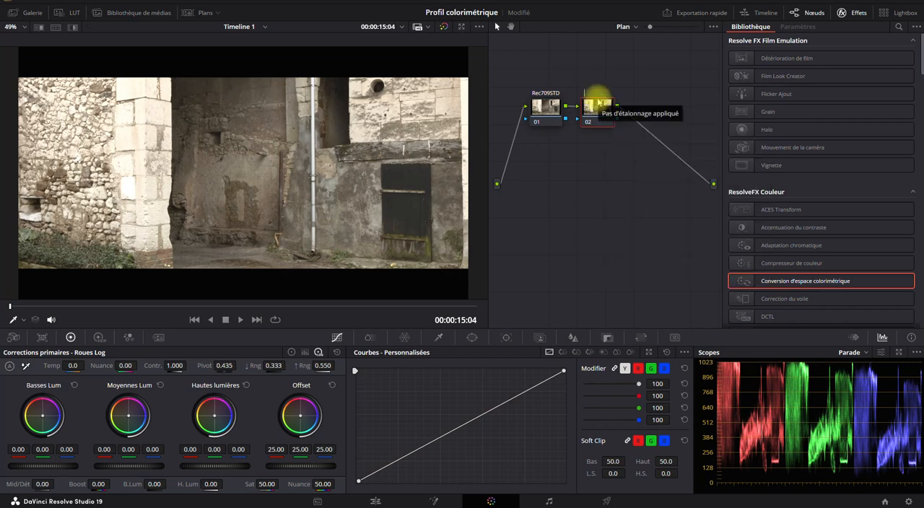
text(LUT)
click(588, 192)
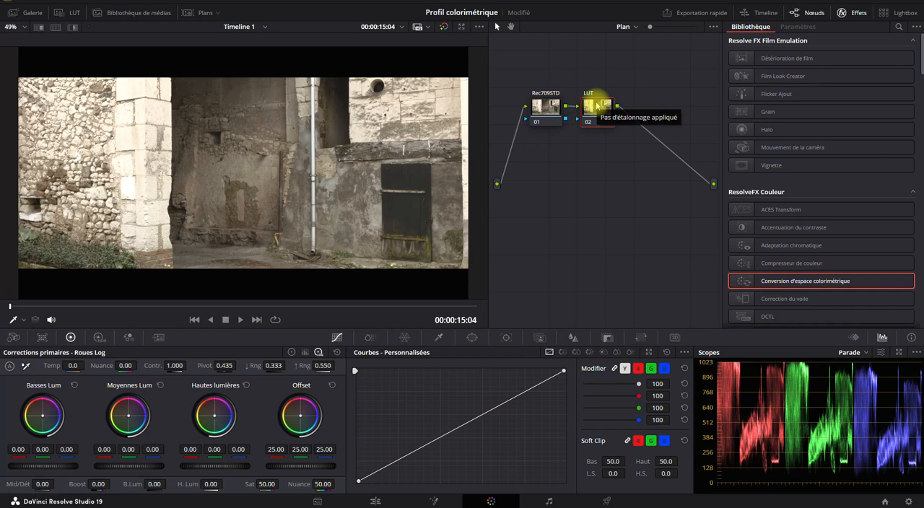
- Apply the Camuy - Rec709 LUT from the CinematicX LUTs collection to the native Rec709 clip's LUT node
click(73, 12)
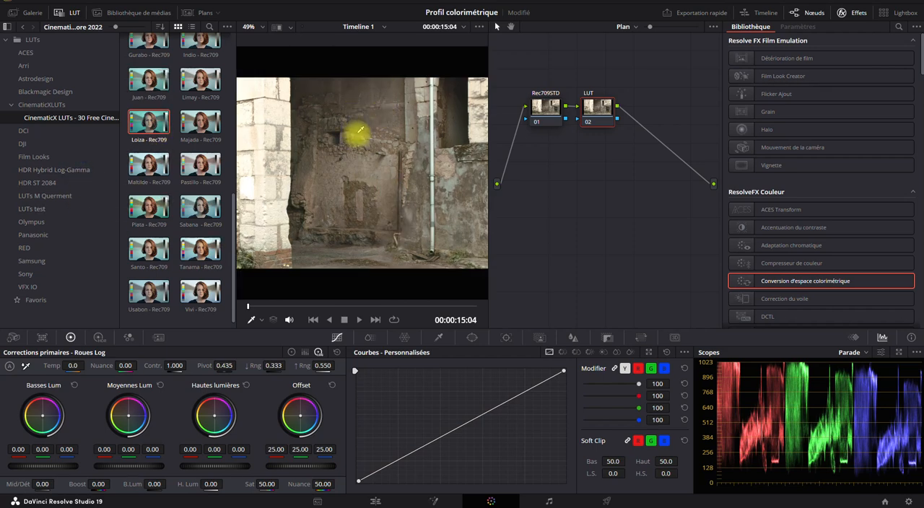
click(36, 105)
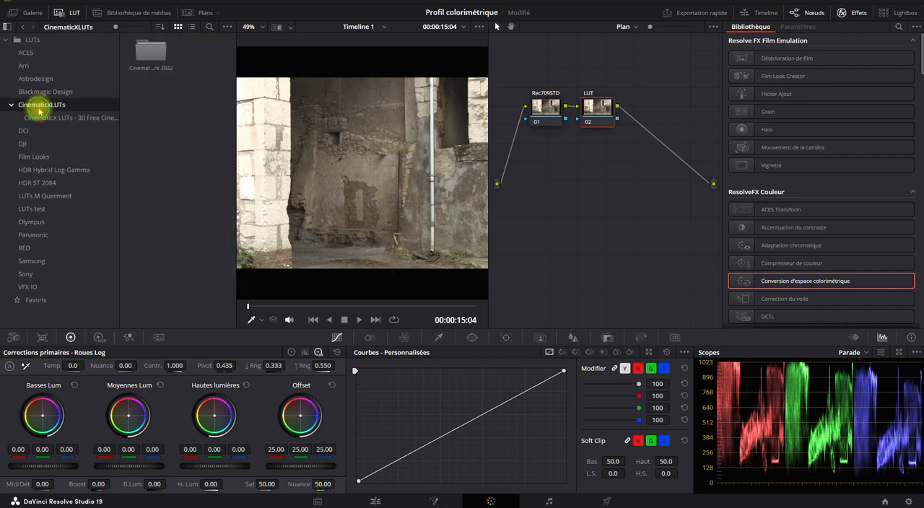
click(30, 157)
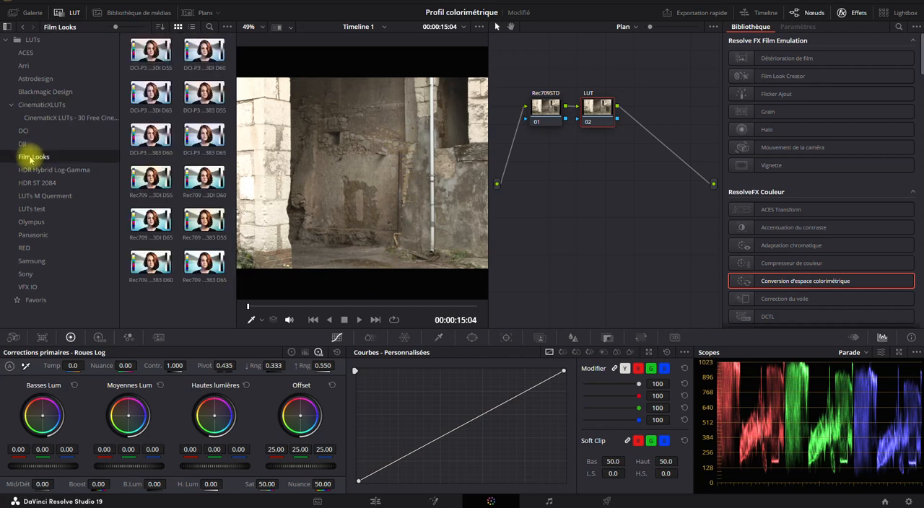
click(39, 117)
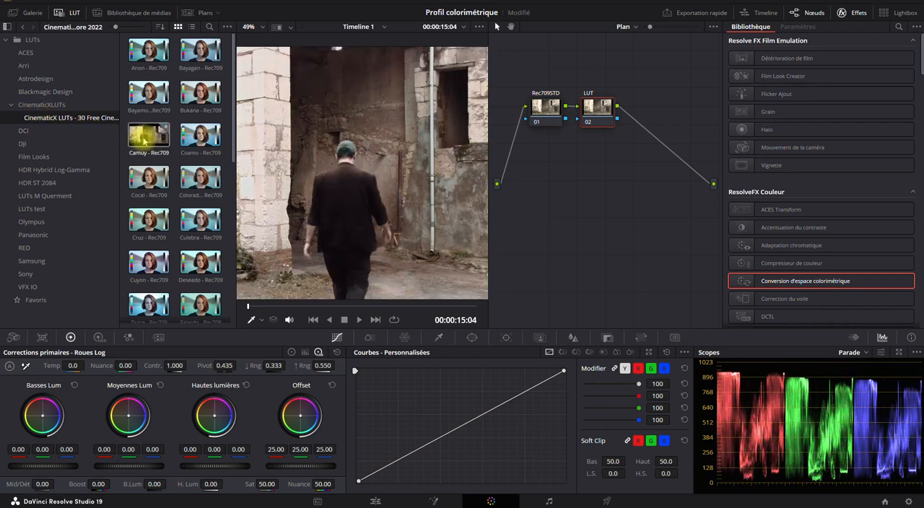
drag(143, 142, 598, 108)
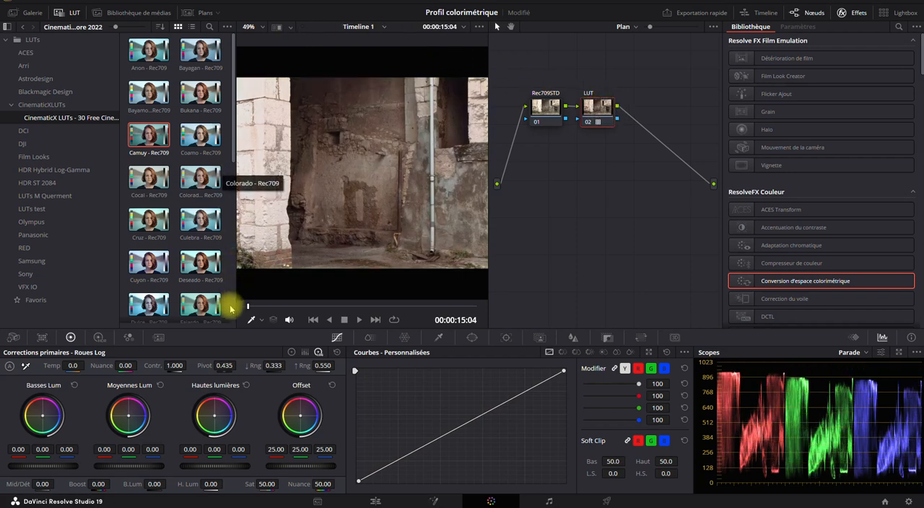
- Show the clip thumbnails, switch to the ProRes Log clip and add a serial node after Log_R709
click(196, 12)
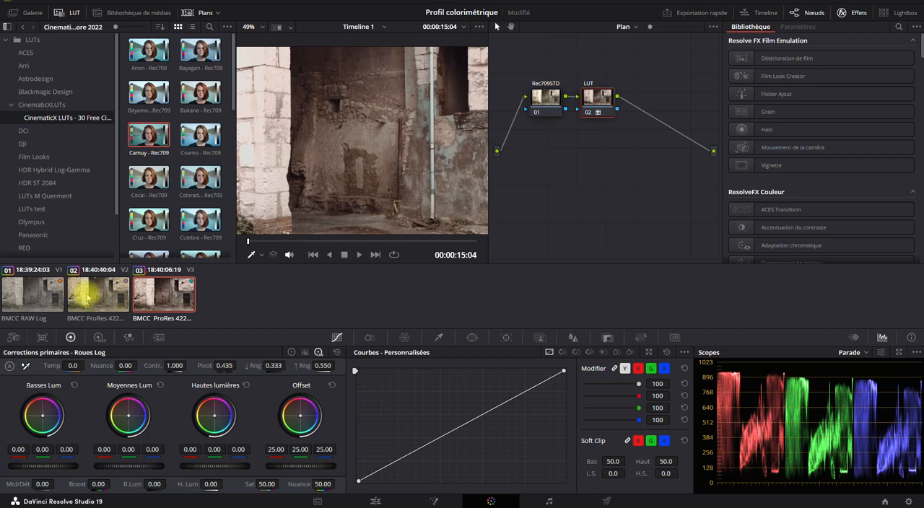
click(87, 296)
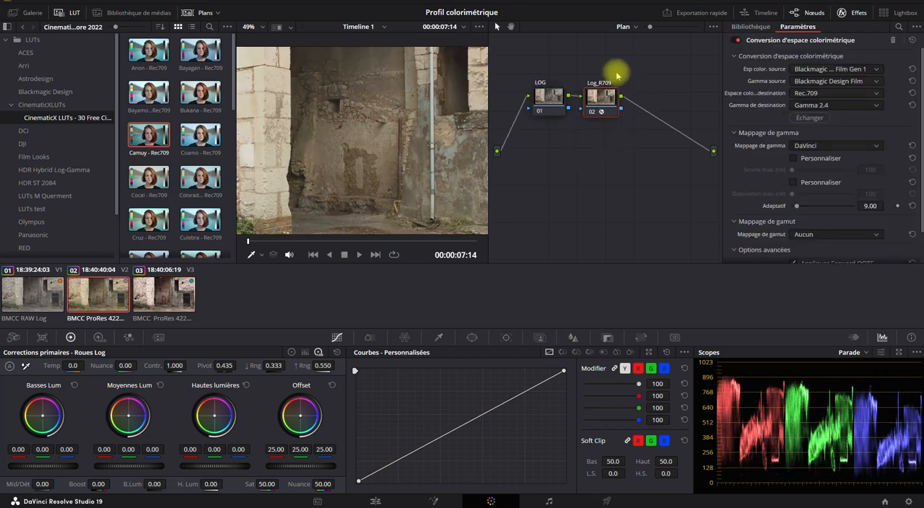
right_click(602, 108)
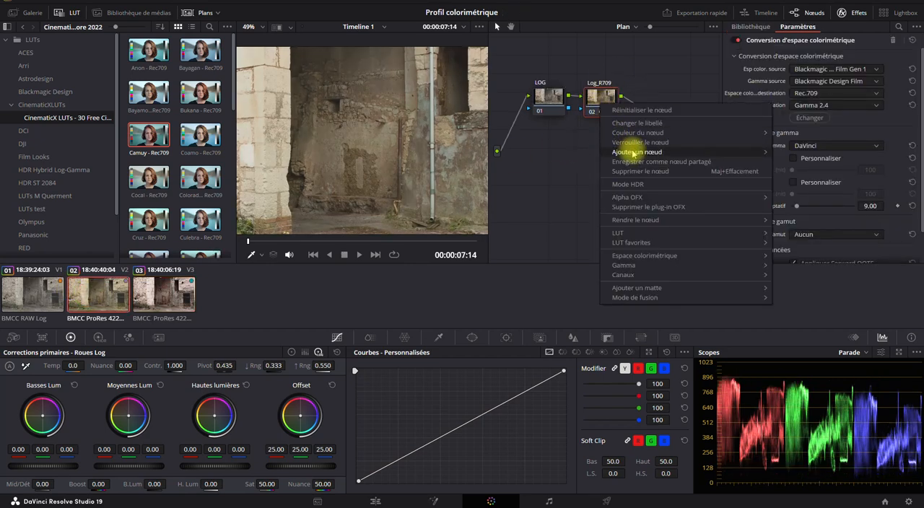
mouse_move(619, 152)
click(588, 153)
- Label the ProRes Log clip's third node LUT and apply the Camuy - Rec709 LUT to it
right_click(653, 101)
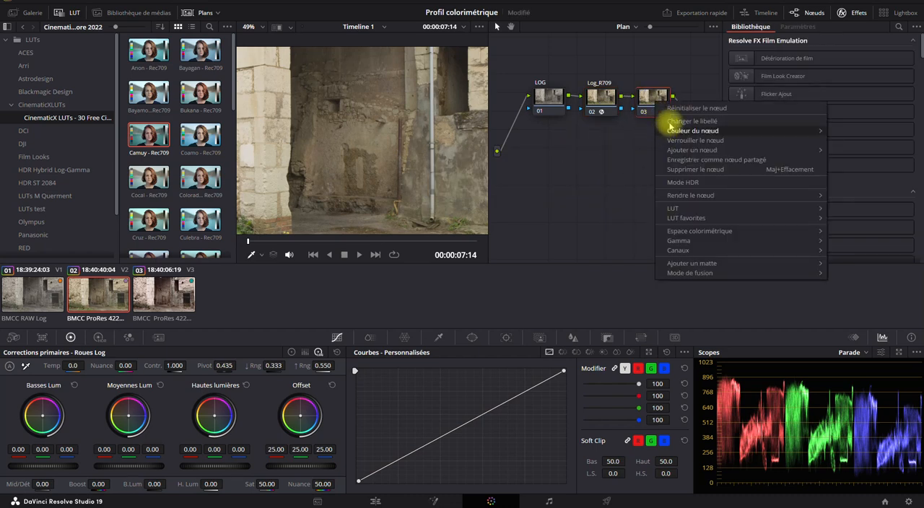
click(662, 123)
text(LUT)
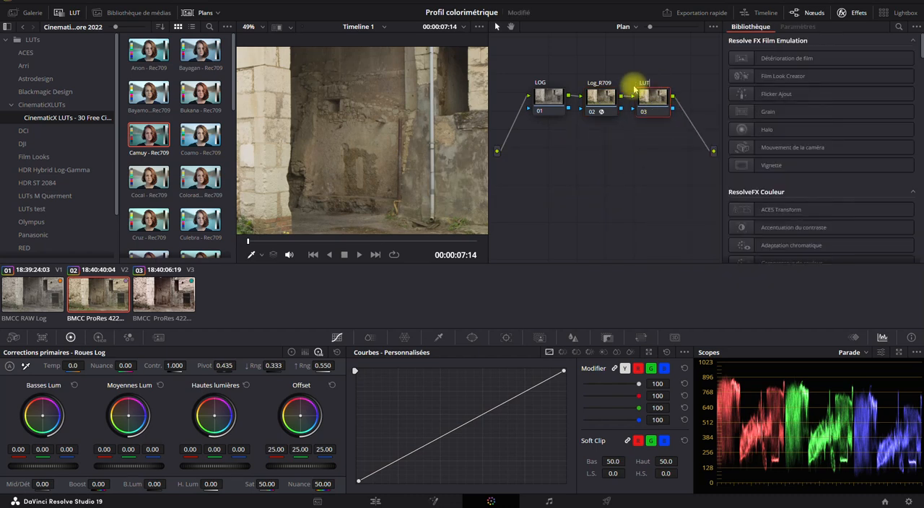
click(590, 179)
click(653, 94)
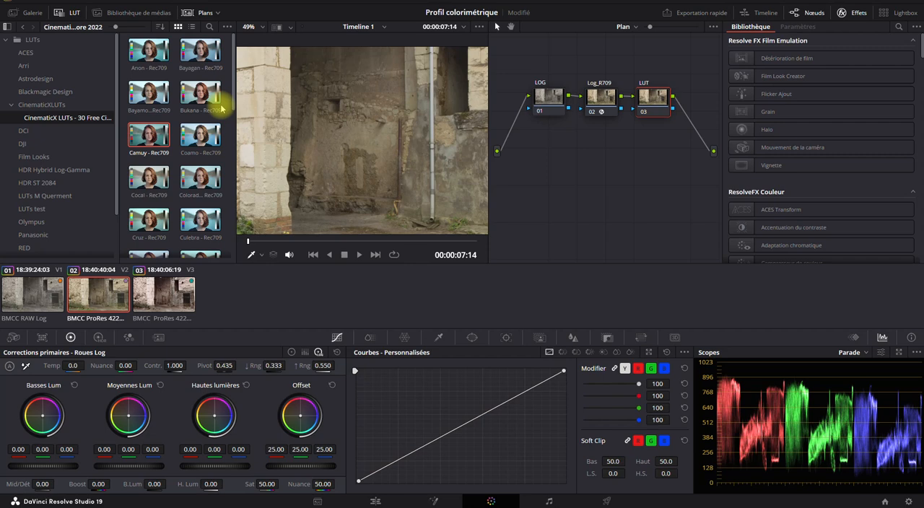
drag(144, 132, 652, 92)
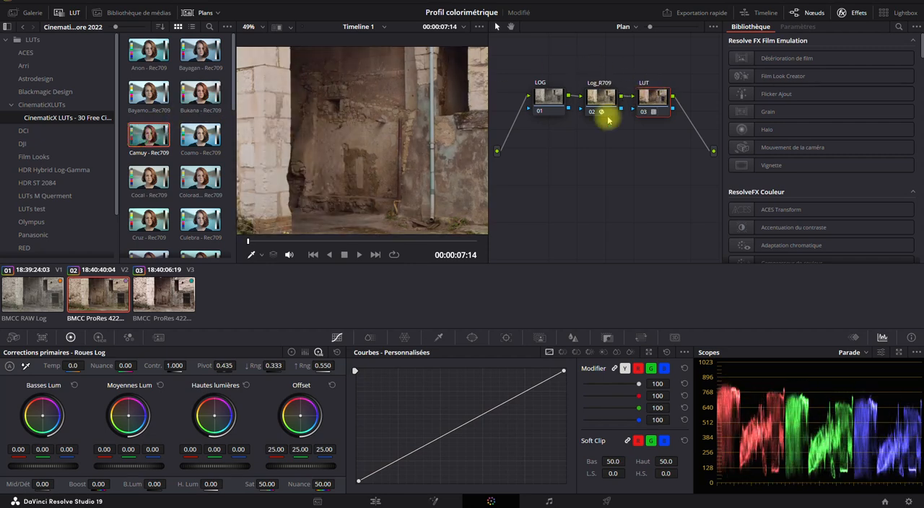
- Hide the clip thumbnails and LUT browser, and review the ProRes Log clip's LOG, Log_R709 and LUT nodes
click(200, 12)
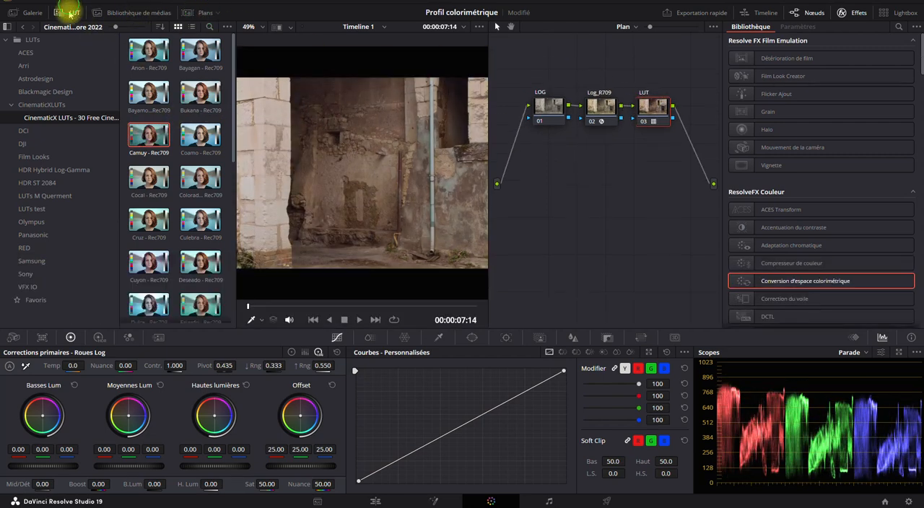
click(69, 12)
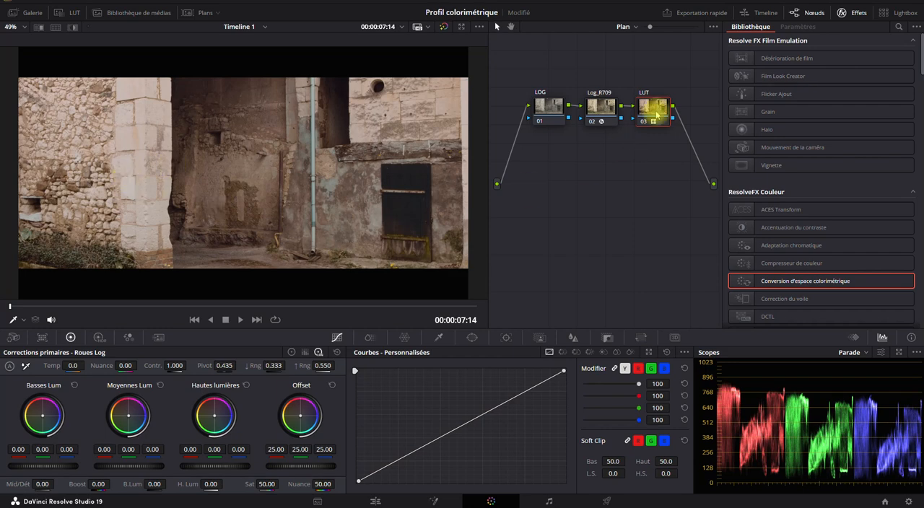
click(549, 105)
click(603, 101)
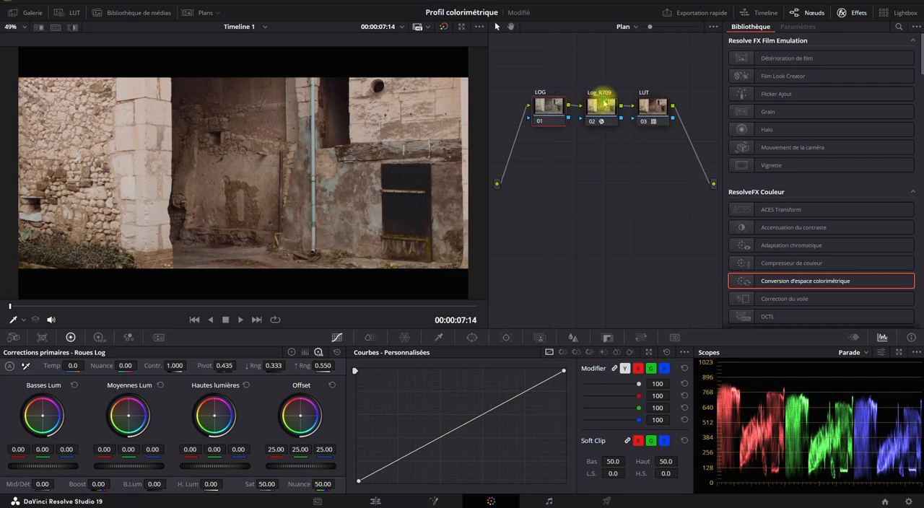
click(648, 105)
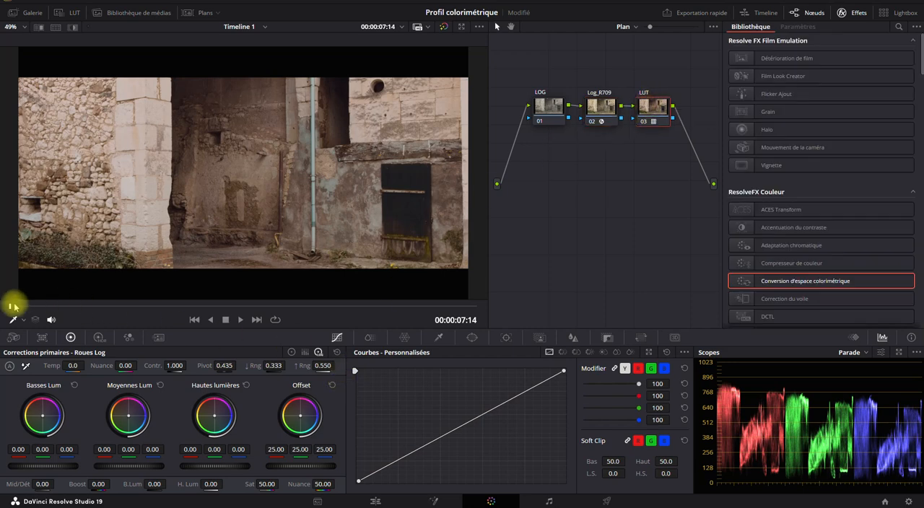
- Scrub through the ProRes Log clip and the native Rec709 clip to examine how each looks with the LUT
drag(13, 306, 394, 318)
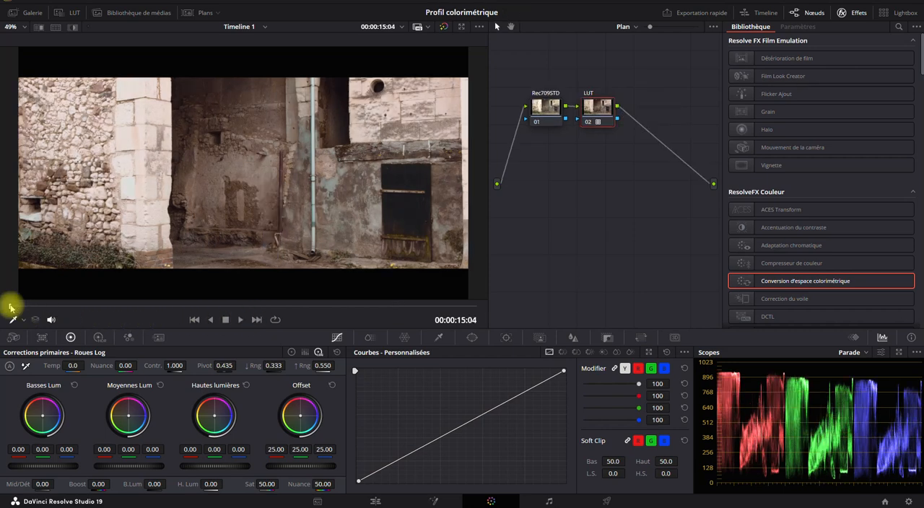
drag(10, 307, 369, 306)
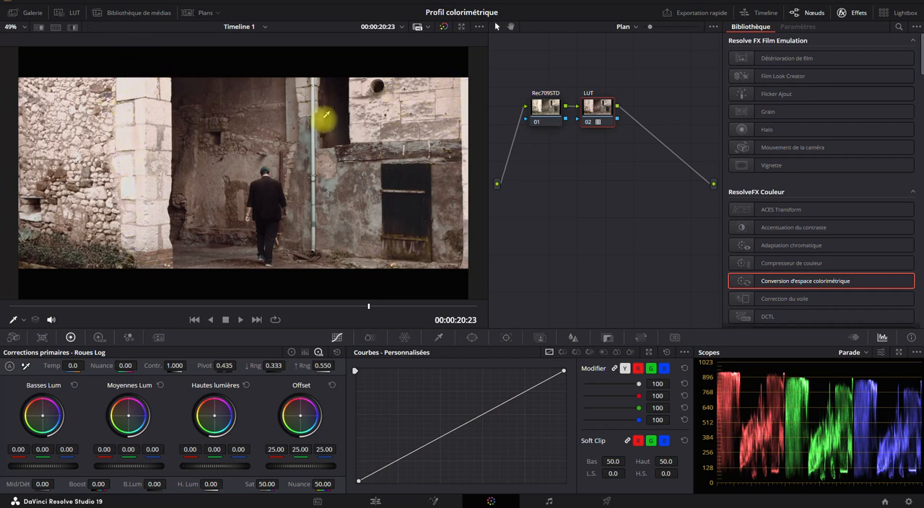
drag(365, 305, 30, 305)
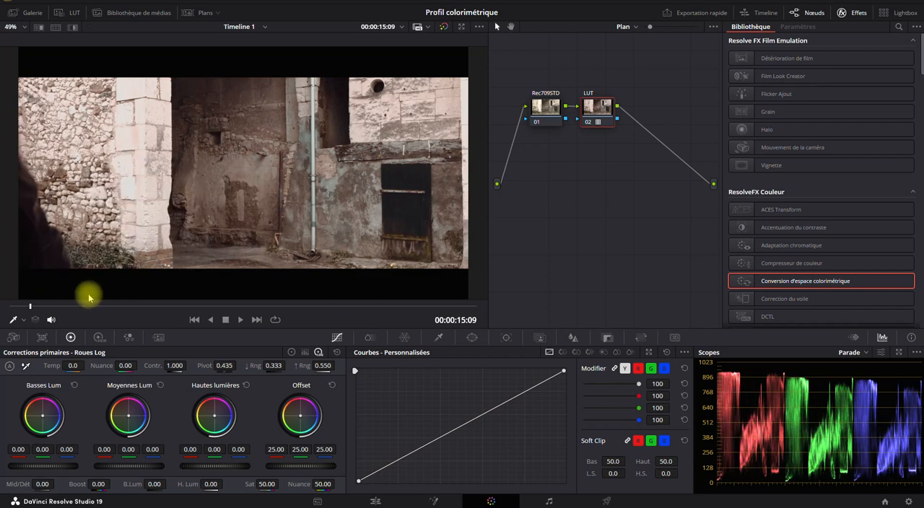
drag(88, 297, 357, 303)
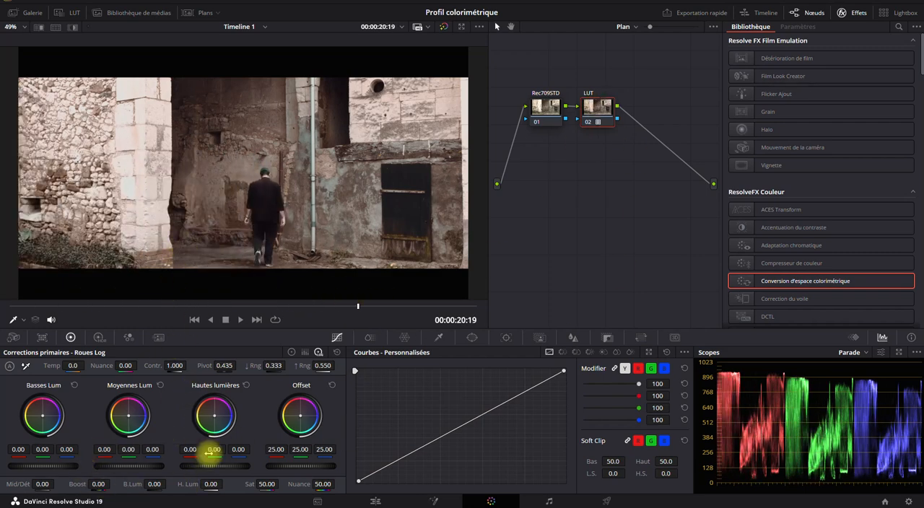
- Set the native Rec709 clip's LUT node highlights to -60.50 and shadows to 26.50 in the primary colour wheels
drag(211, 483, 122, 489)
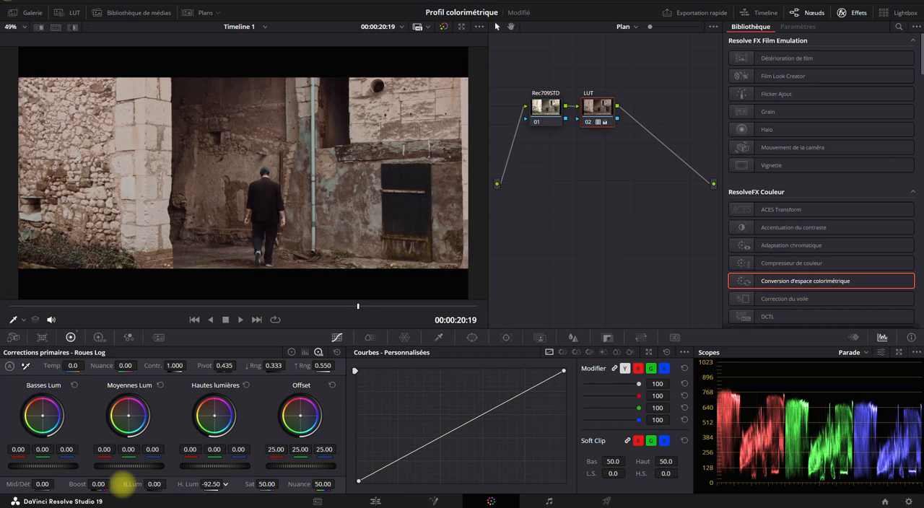
click(339, 352)
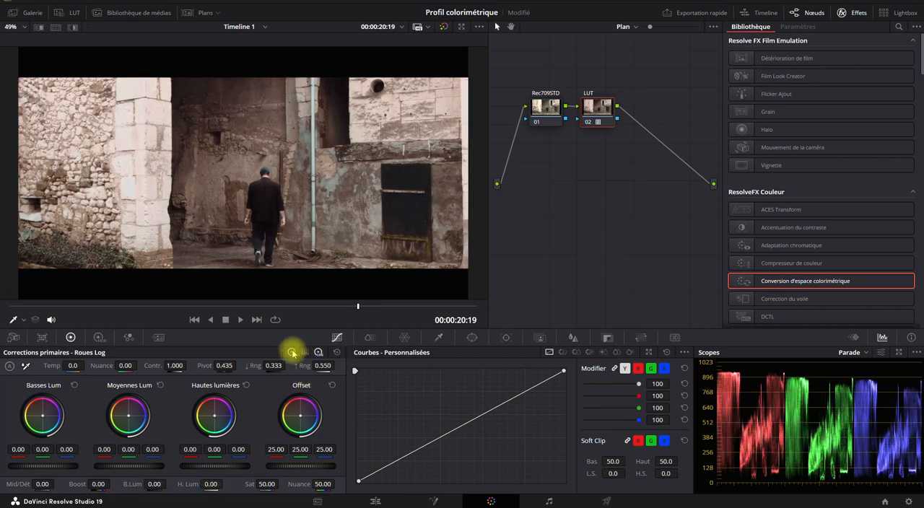
click(292, 352)
drag(156, 484, 98, 484)
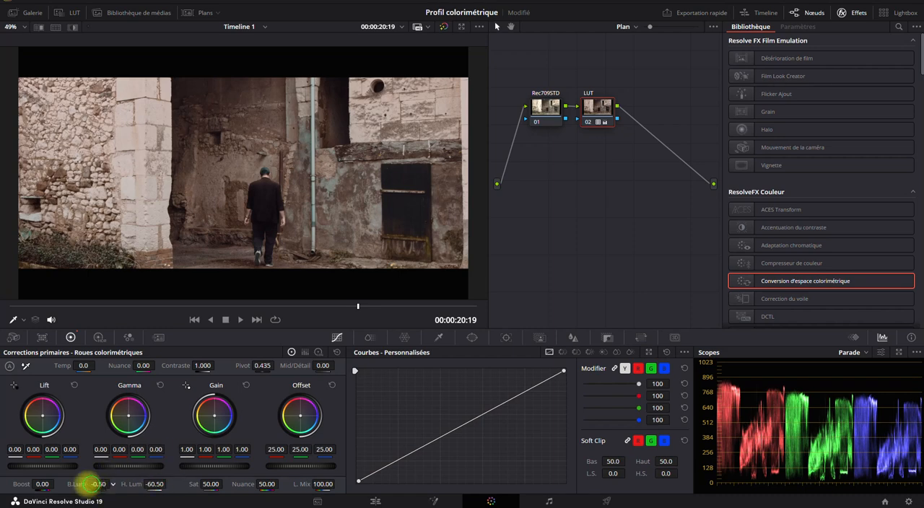
mouse_move(90, 484)
mouse_down()
mouse_move(123, 482)
mouse_move(91, 484)
mouse_up()
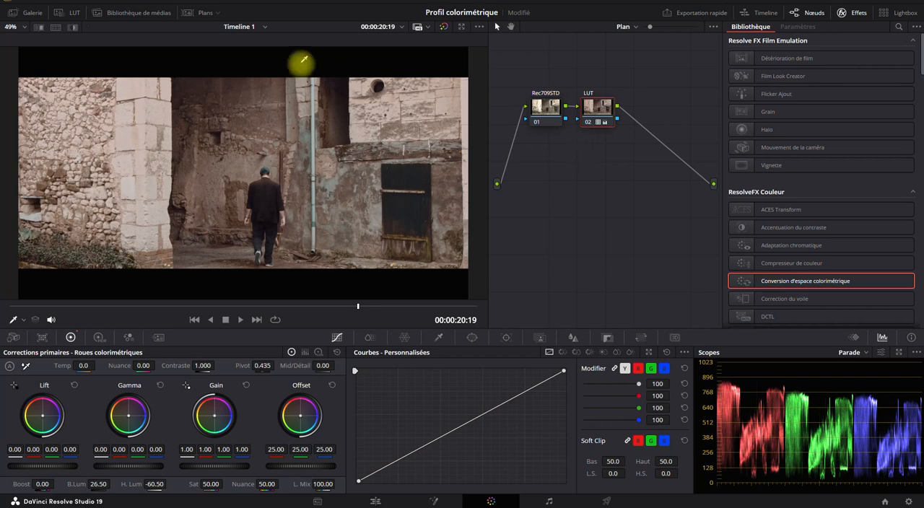
- Switch back to the ProRes Log clip, hide the thumbnails and select its LUT node
click(196, 12)
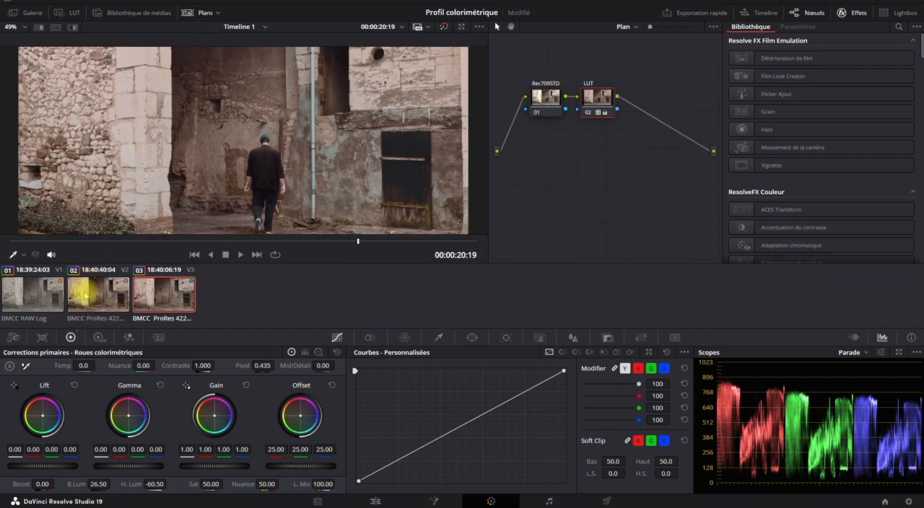
click(86, 292)
click(193, 11)
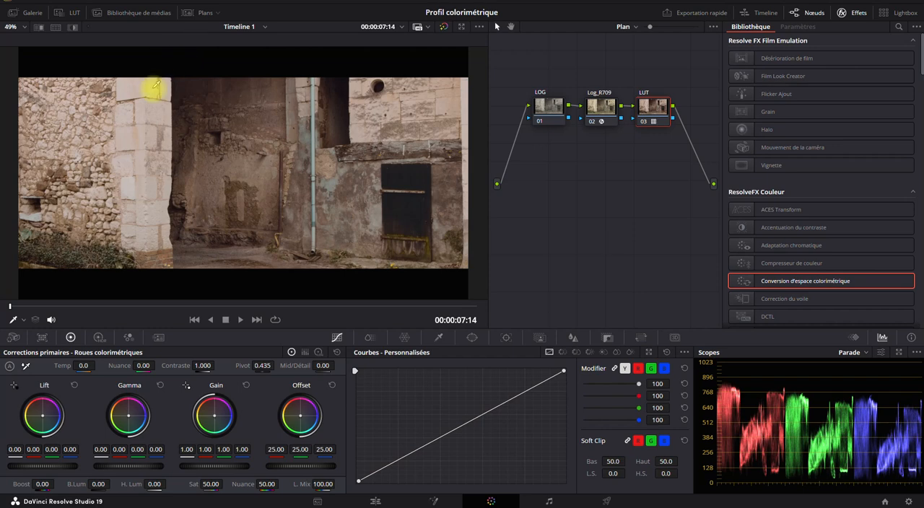
drag(543, 88, 591, 160)
click(538, 63)
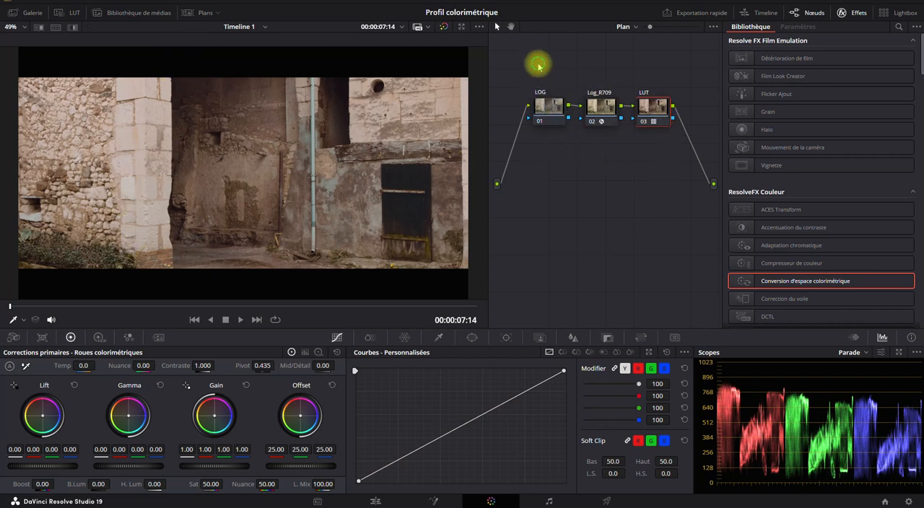
click(551, 106)
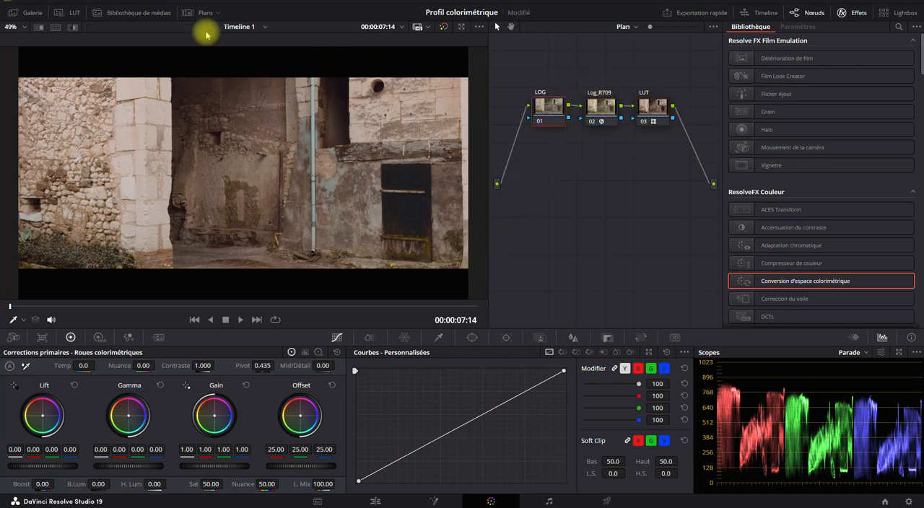
click(650, 105)
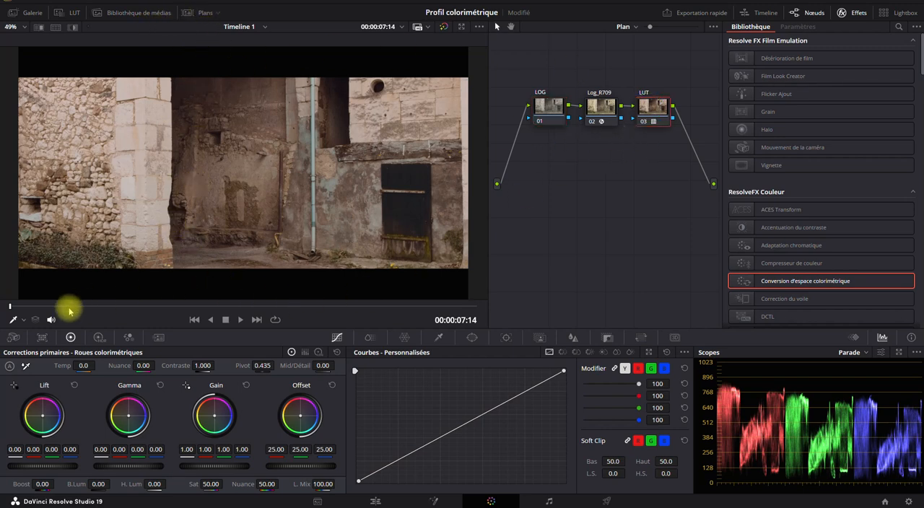
- Set the ProRes Log clip's LUT node highlights to -18.50 and shadows to 15.50, checking frames with the walking man
drag(67, 306, 169, 303)
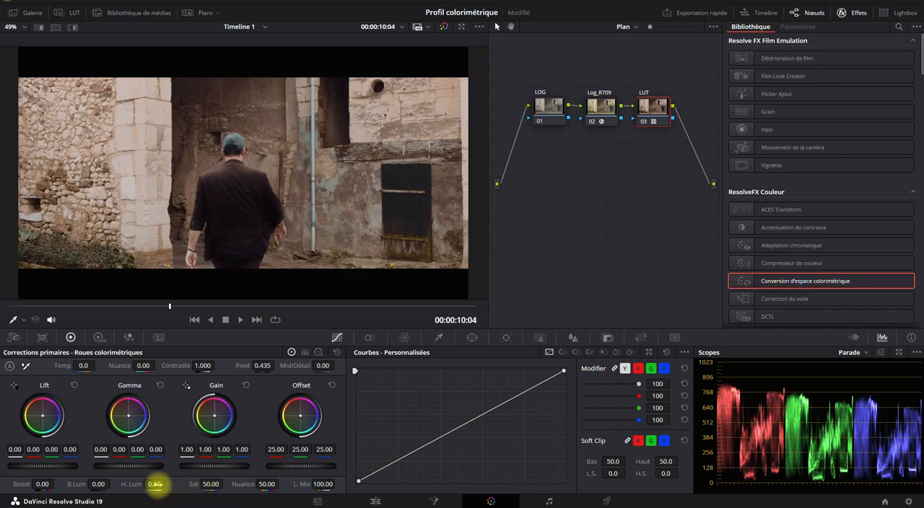
drag(155, 484, 142, 487)
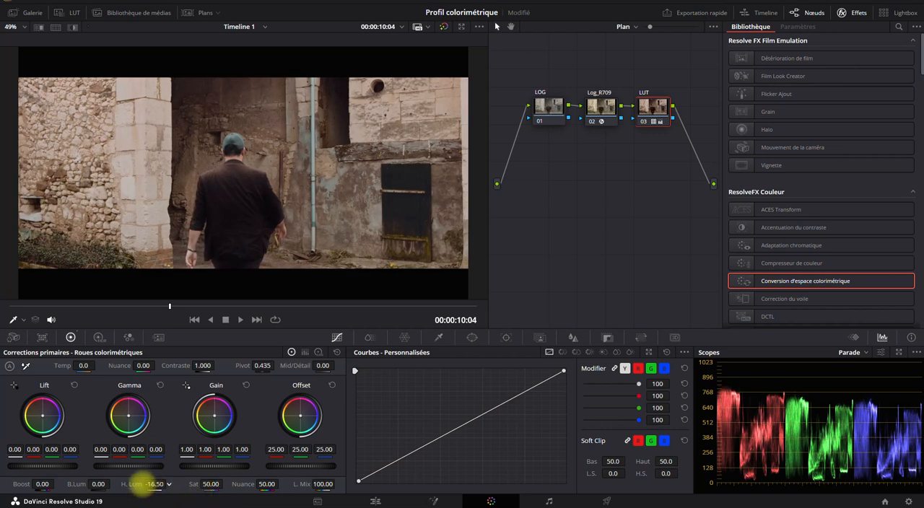
drag(95, 484, 118, 484)
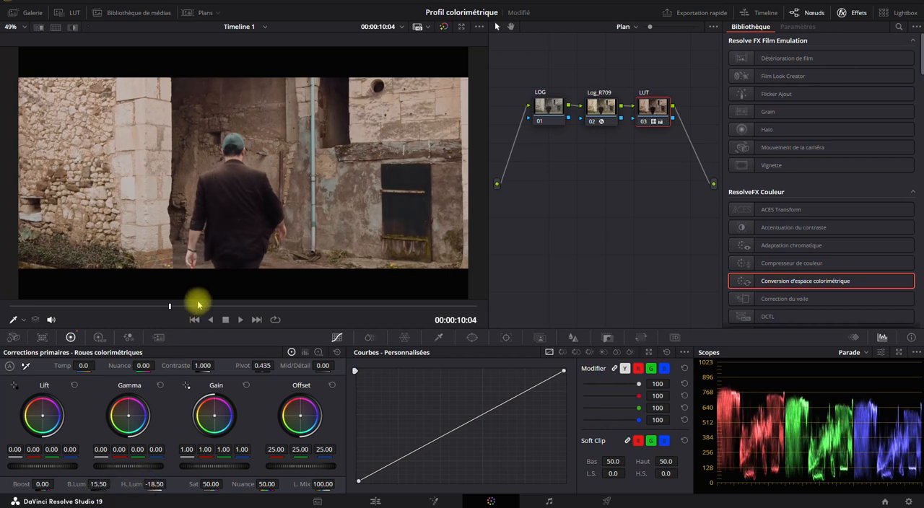
drag(196, 306, 313, 306)
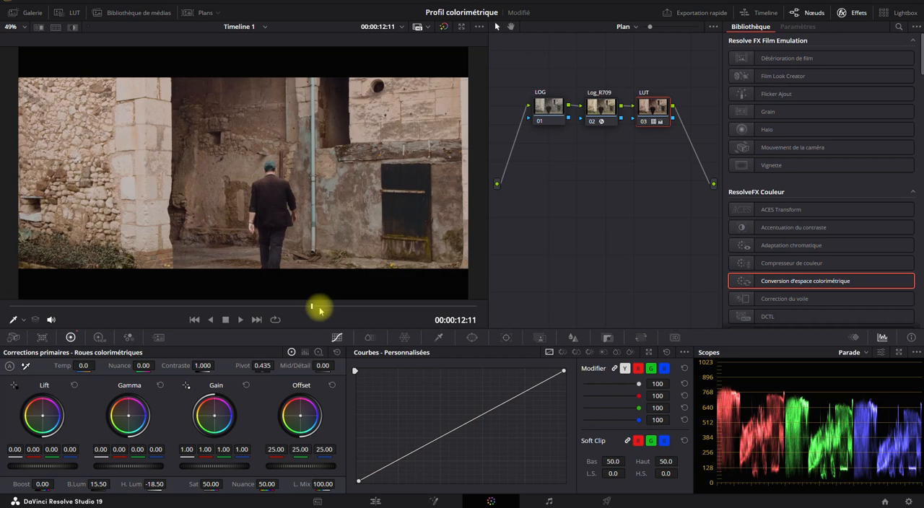
- Cool the ProRes Log clip by setting its LOG node temperature to -320, and scrub through the shot
click(547, 107)
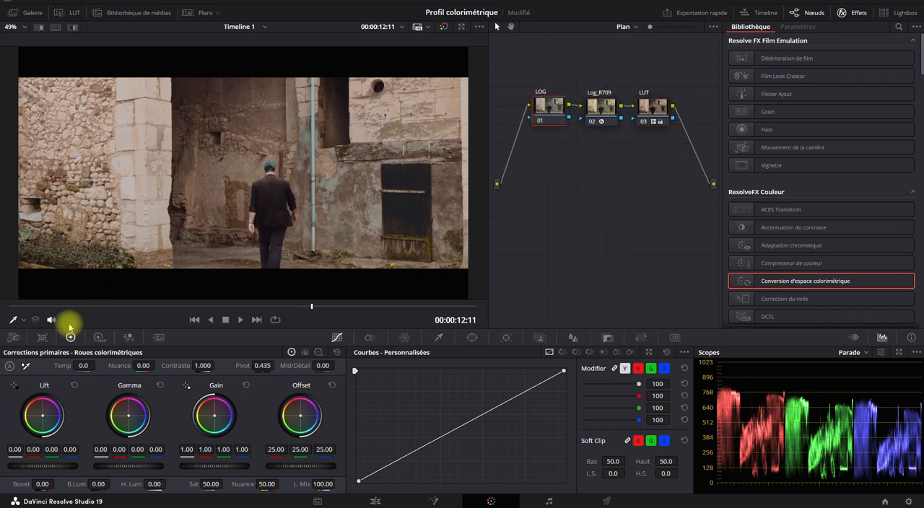
drag(83, 365, 64, 364)
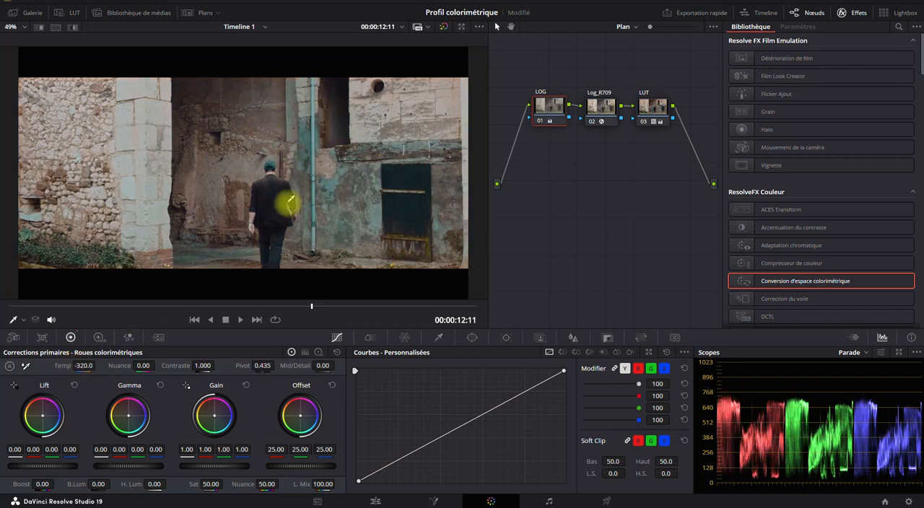
drag(200, 310, 327, 304)
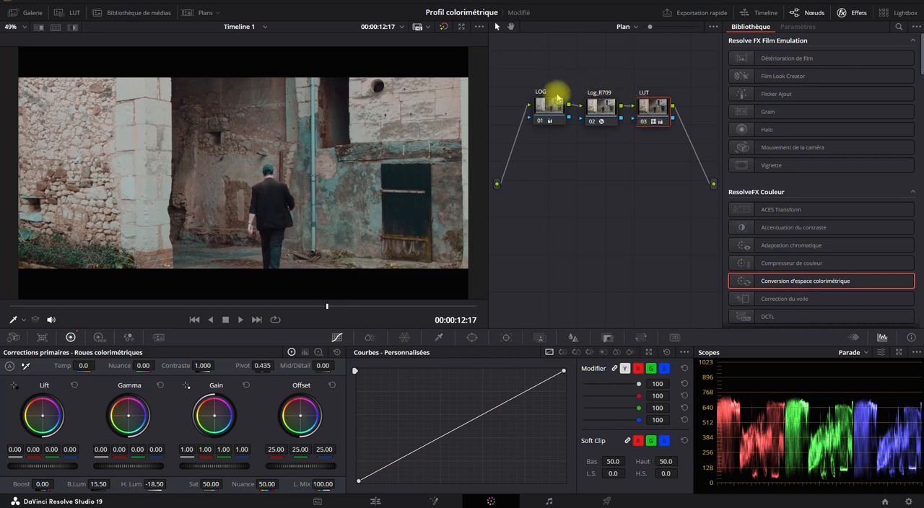
- Switch to the native Rec709 clip and set its Rec709STD node temperature to -540
click(199, 13)
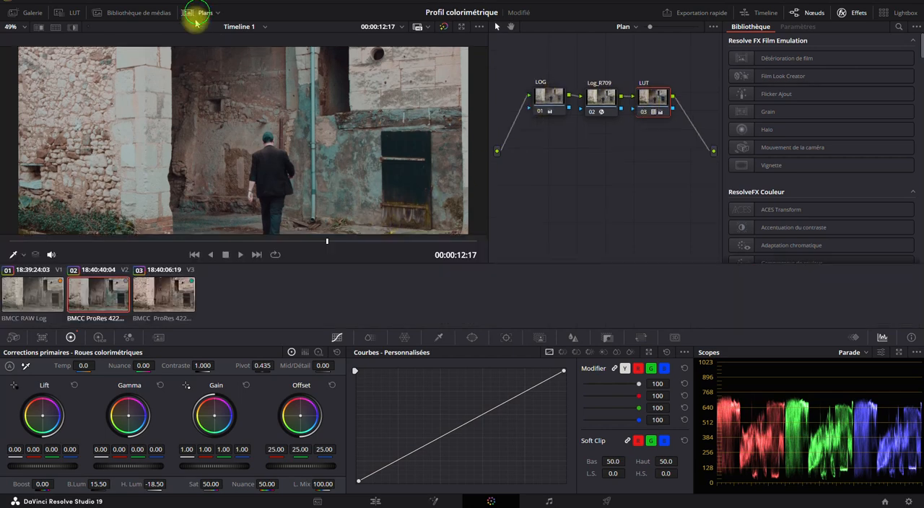
click(151, 301)
click(199, 13)
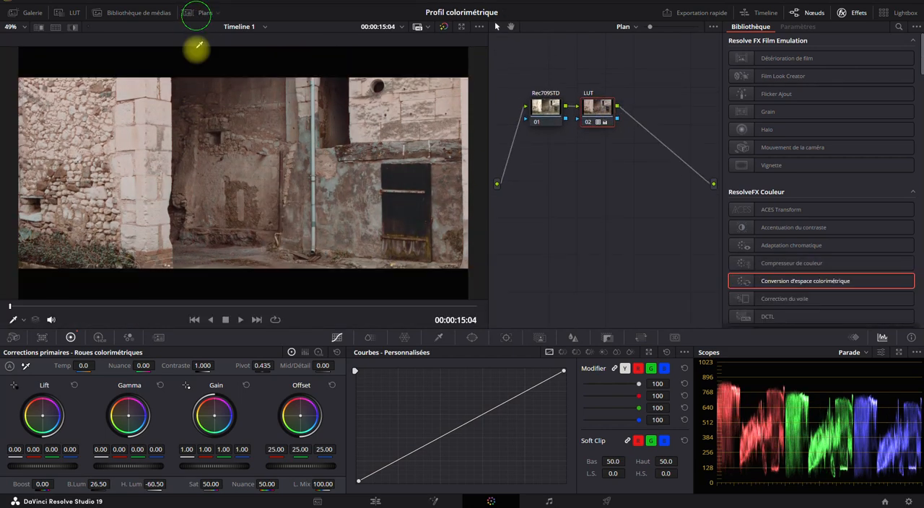
click(226, 303)
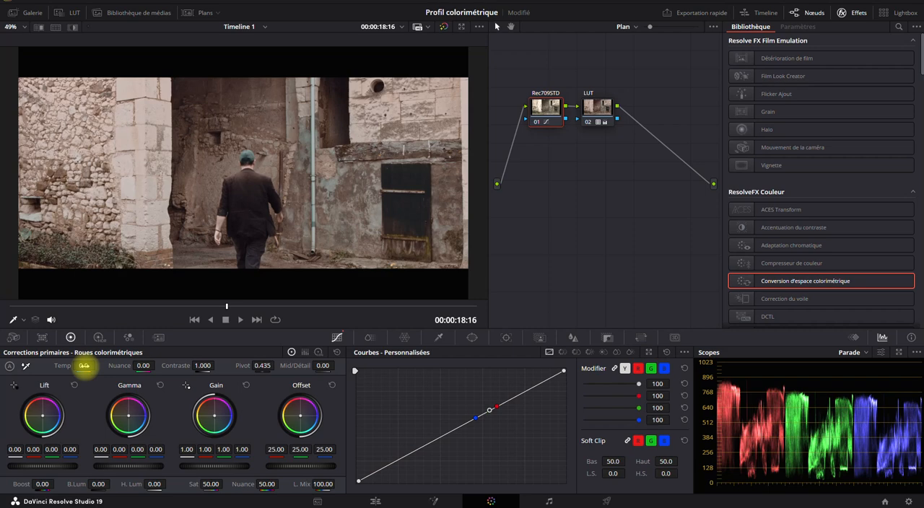
drag(84, 365, 60, 366)
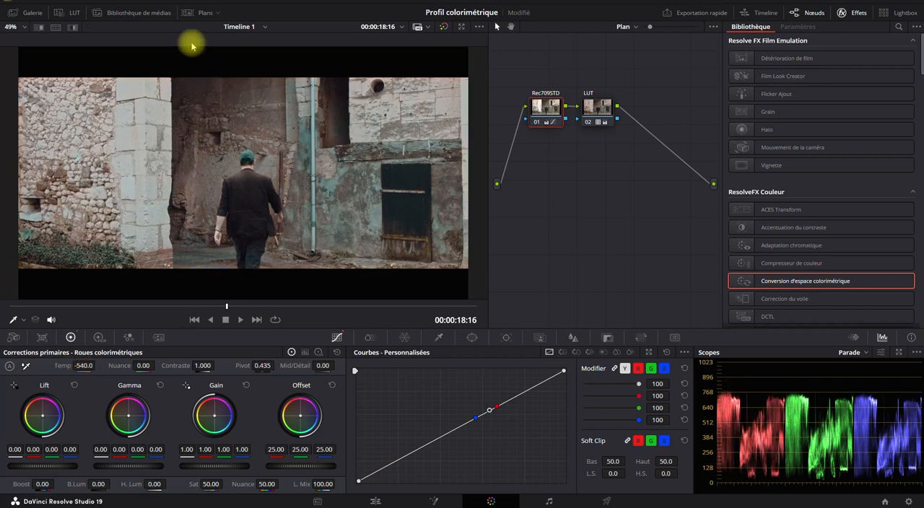
- Show the clip thumbnails and alternate between the ProRes Log and native Rec709 clips to compare their grades
click(188, 13)
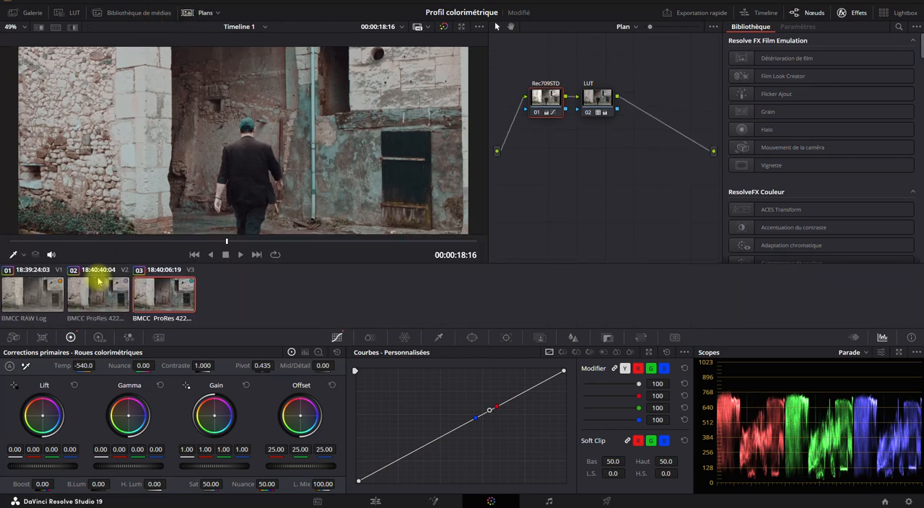
click(93, 304)
click(147, 296)
click(86, 295)
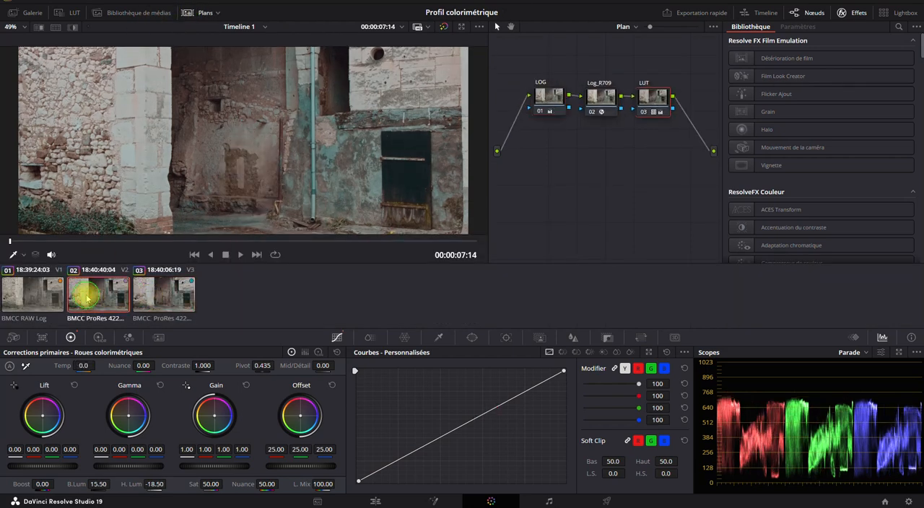
click(144, 295)
click(93, 288)
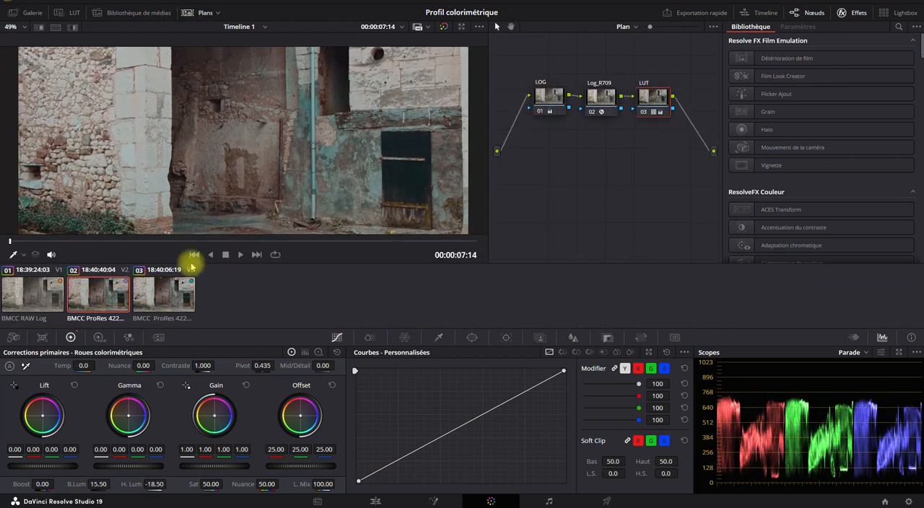
- Enlarge the viewer to 156% on the wall and pipe and compare the two ProRes clips' colour detail
scroll(359, 161, up, 2)
scroll(367, 160, up, 5)
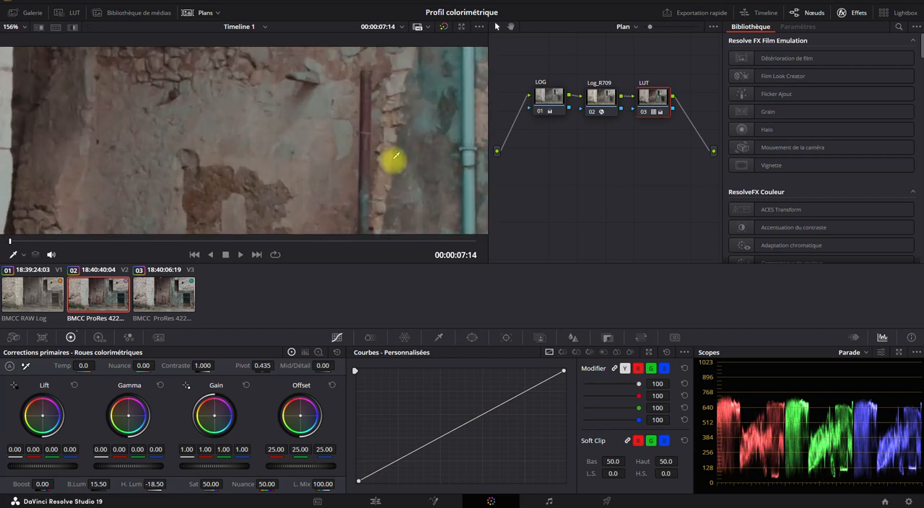
click(155, 297)
click(96, 293)
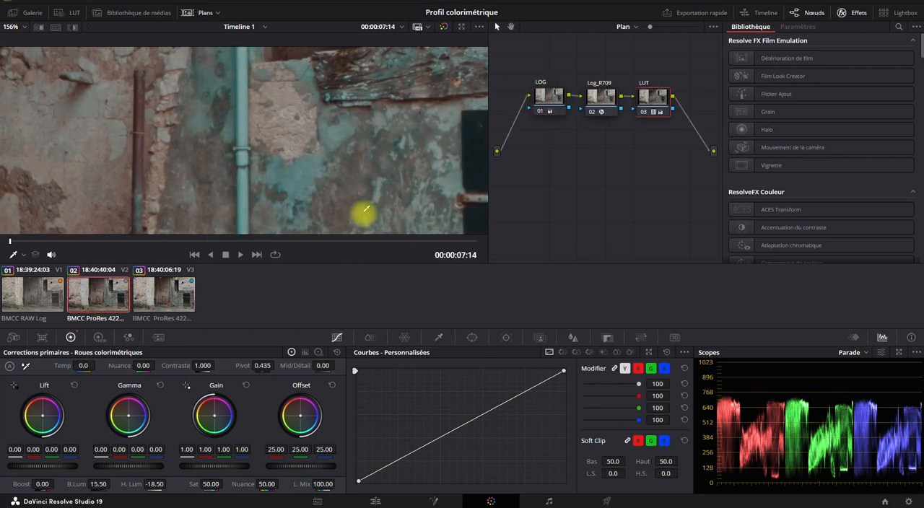
mouse_move(329, 75)
mouse_down()
mouse_move(273, 147)
mouse_move(349, 161)
mouse_move(336, 86)
mouse_up()
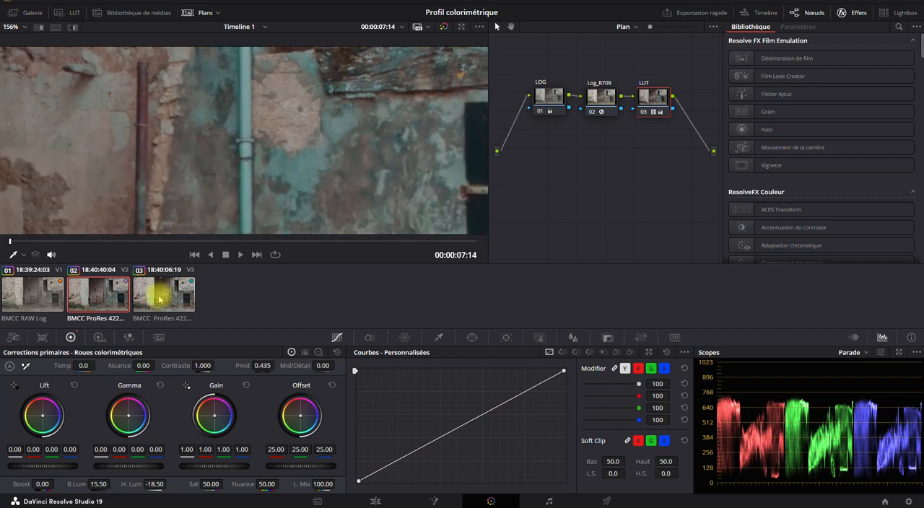
click(161, 296)
click(107, 296)
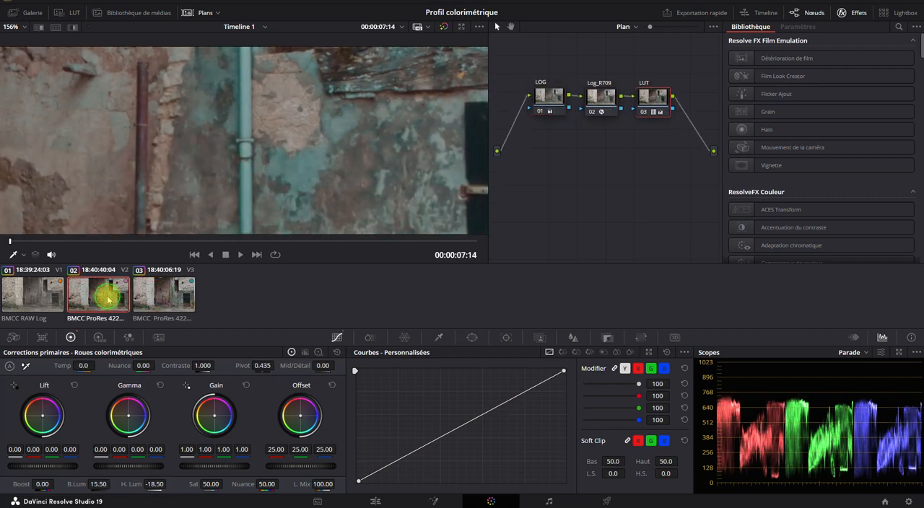
- Alternate between the ProRes Log and native Rec709 clips to compare close-up colour detail on the pipe, plaster and doorway
click(161, 294)
click(103, 294)
click(158, 293)
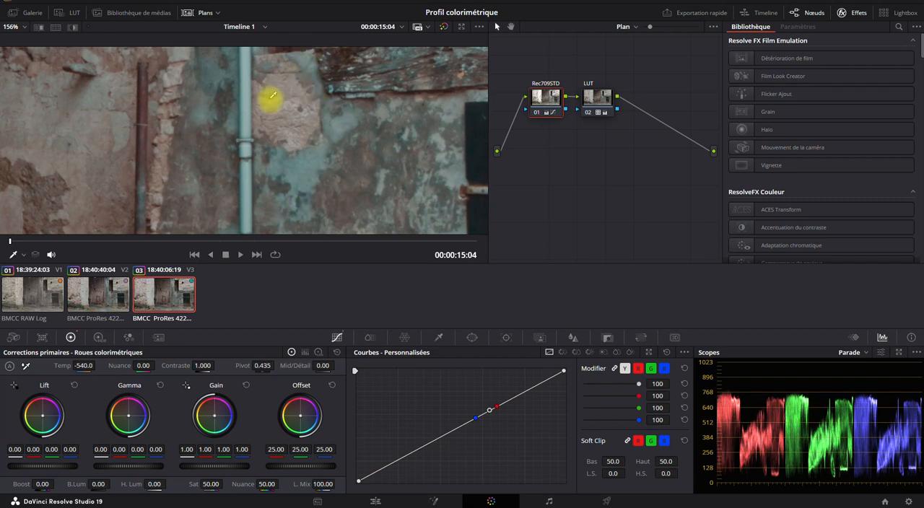
drag(272, 103, 303, 192)
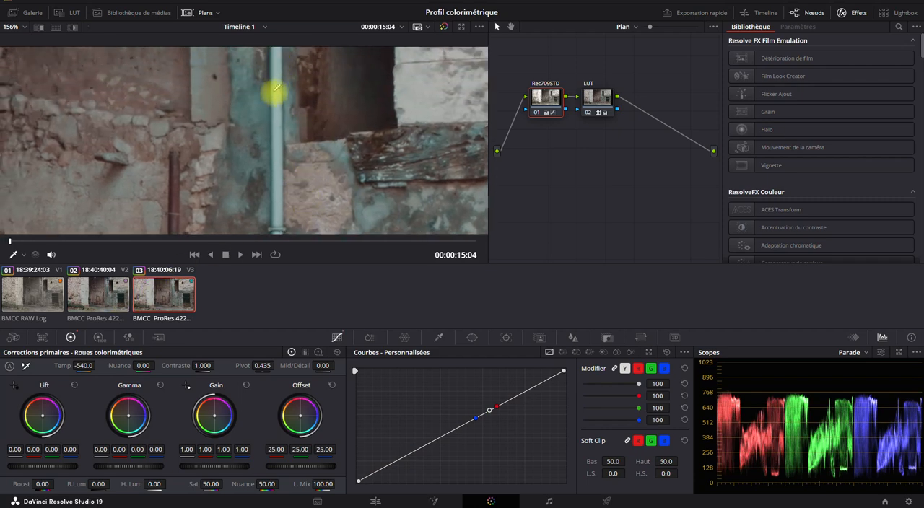
drag(276, 89, 264, 159)
click(99, 305)
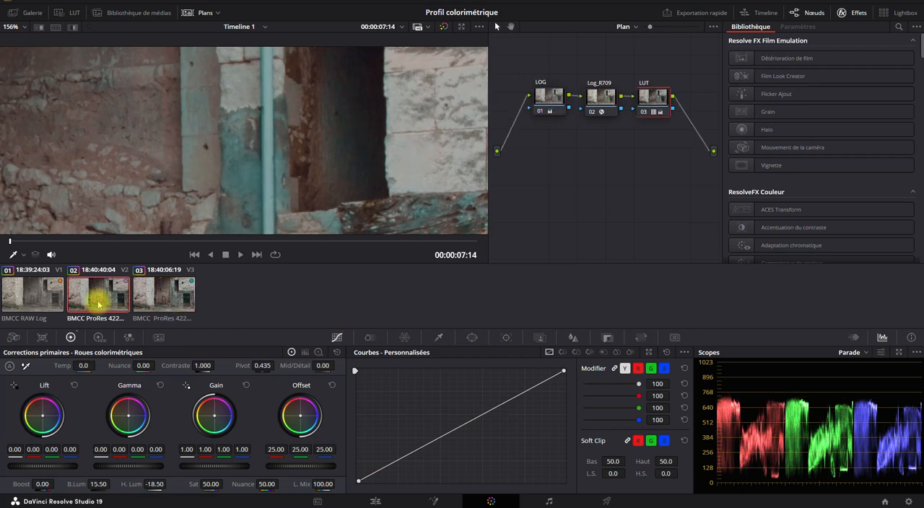
click(144, 297)
click(99, 291)
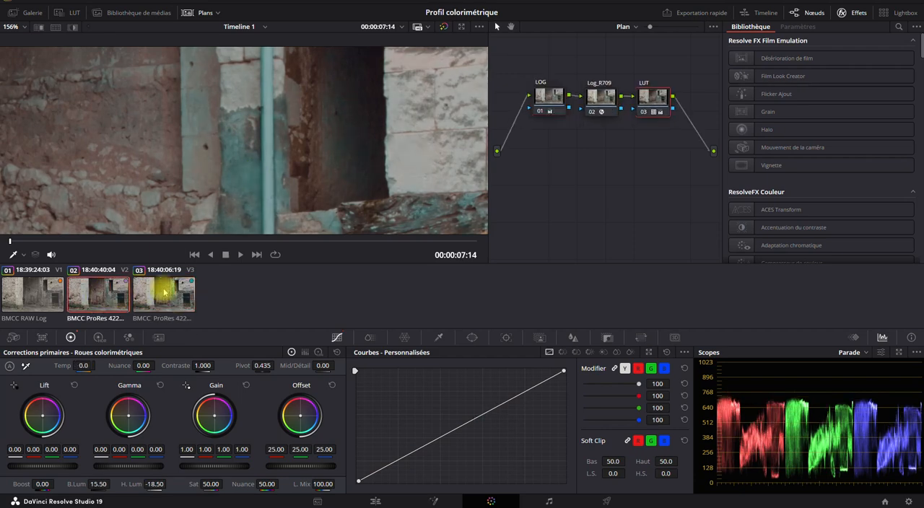
click(151, 290)
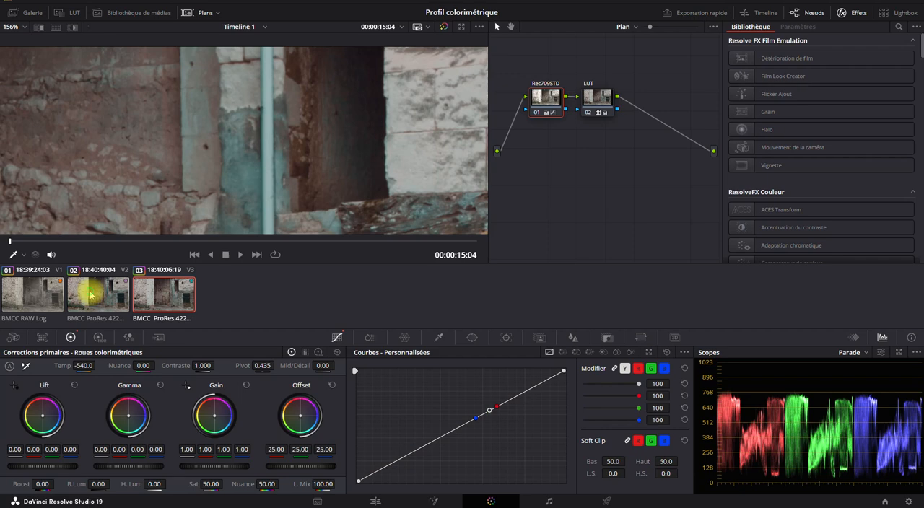
click(101, 287)
click(144, 289)
click(96, 297)
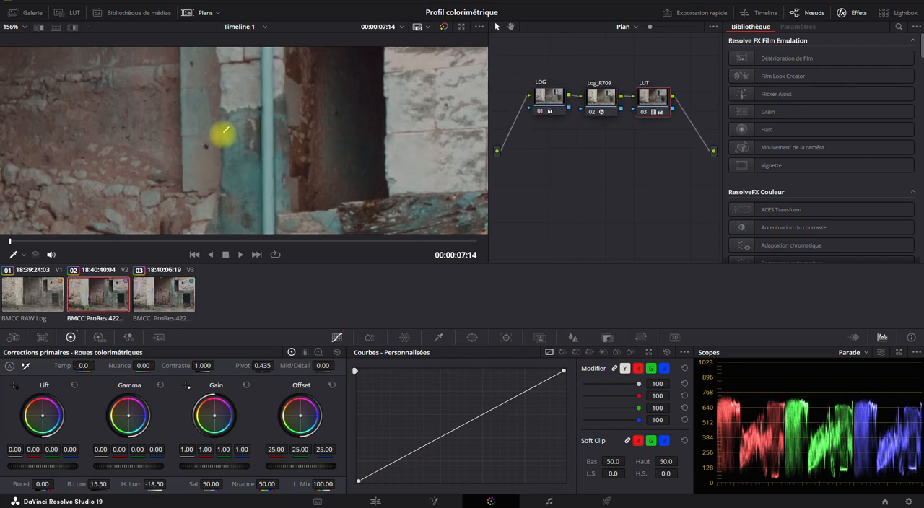
- Compare the bright stone wall and pillar in the native Rec709 and ProRes Log clips at 65% zoom
click(160, 296)
scroll(234, 153, down, 4)
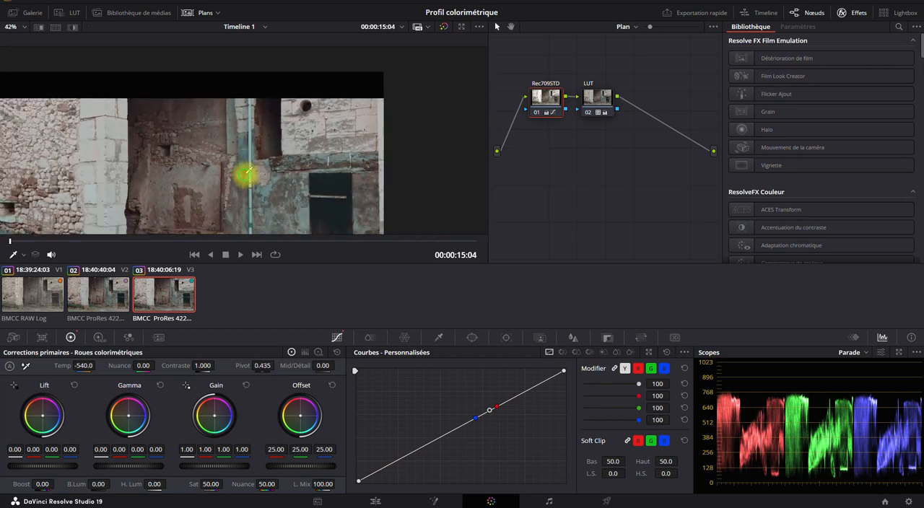
drag(249, 171, 399, 124)
scroll(233, 163, up, 2)
drag(289, 89, 274, 130)
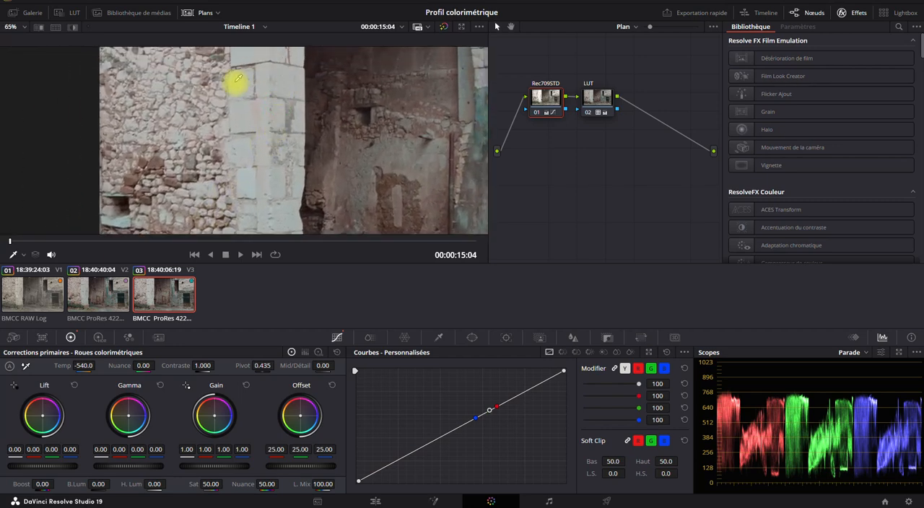
click(93, 295)
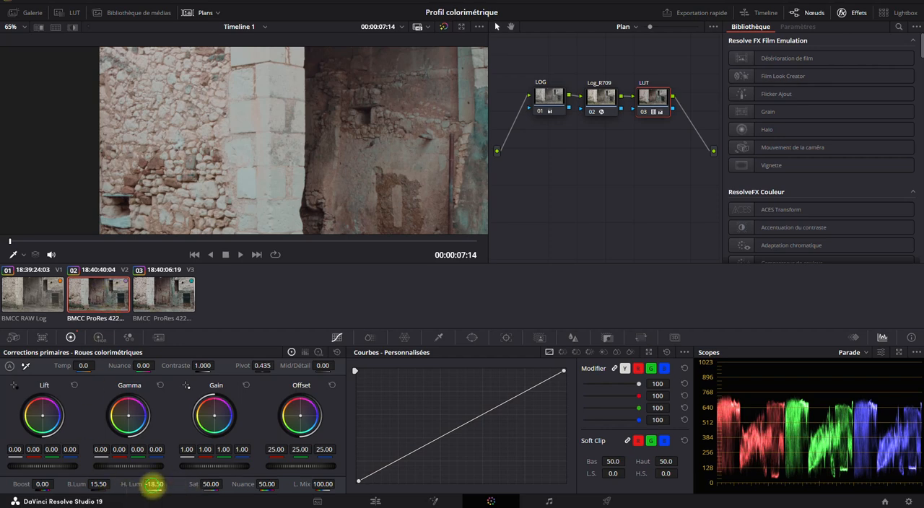
- Using the Log wheels, set the shadows (B.Lum) of the ProRes Log clip's LOG node to 7.00 and review the whole frame
drag(153, 484, 146, 465)
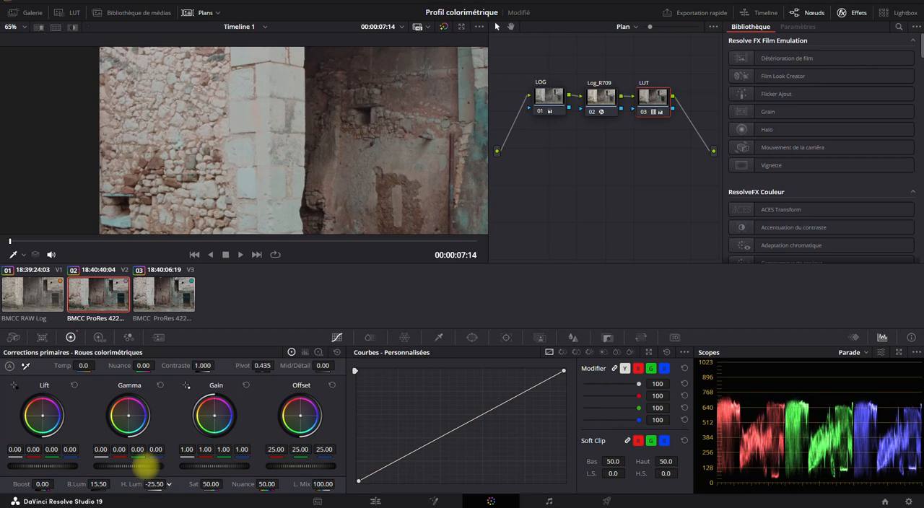
click(318, 352)
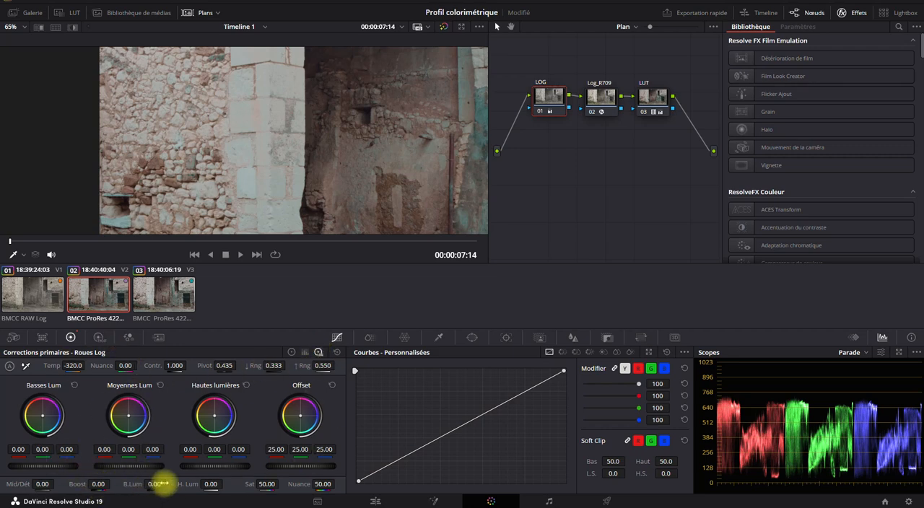
mouse_move(154, 483)
mouse_down()
mouse_move(151, 470)
mouse_move(160, 470)
mouse_up()
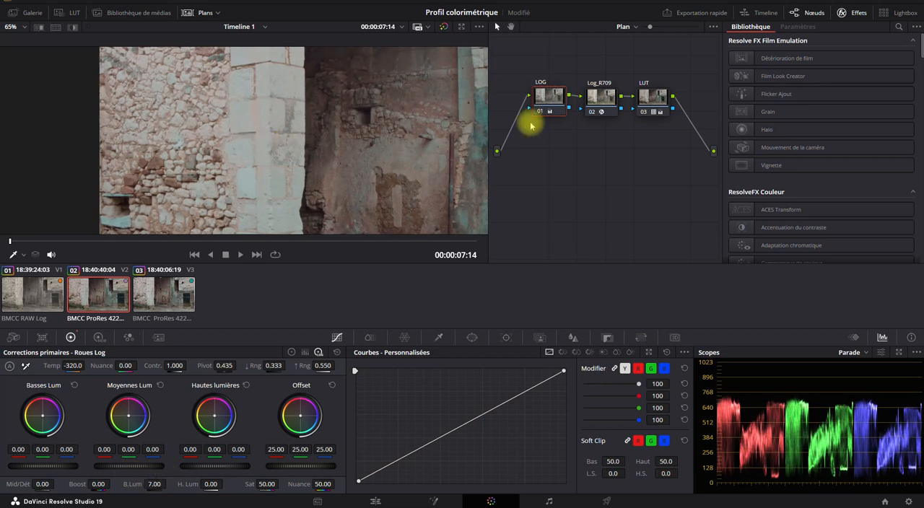
scroll(315, 142, down, 4)
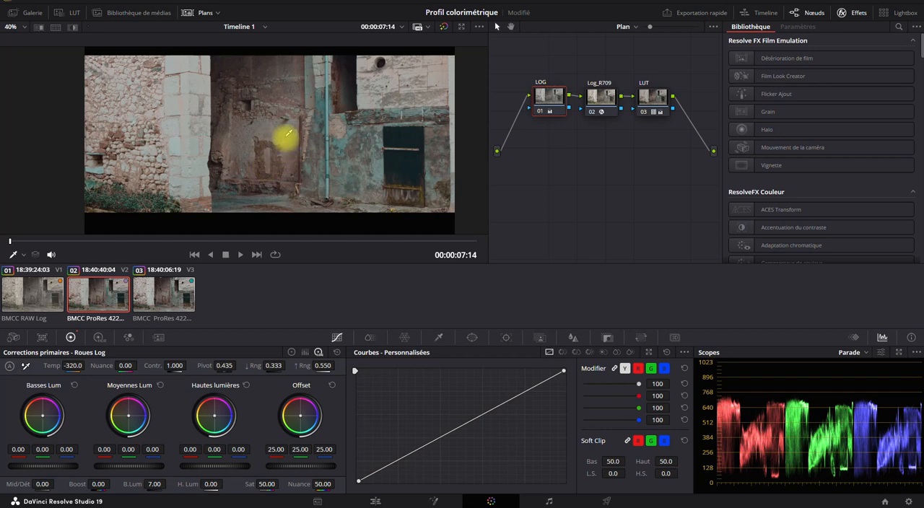
drag(286, 137, 269, 153)
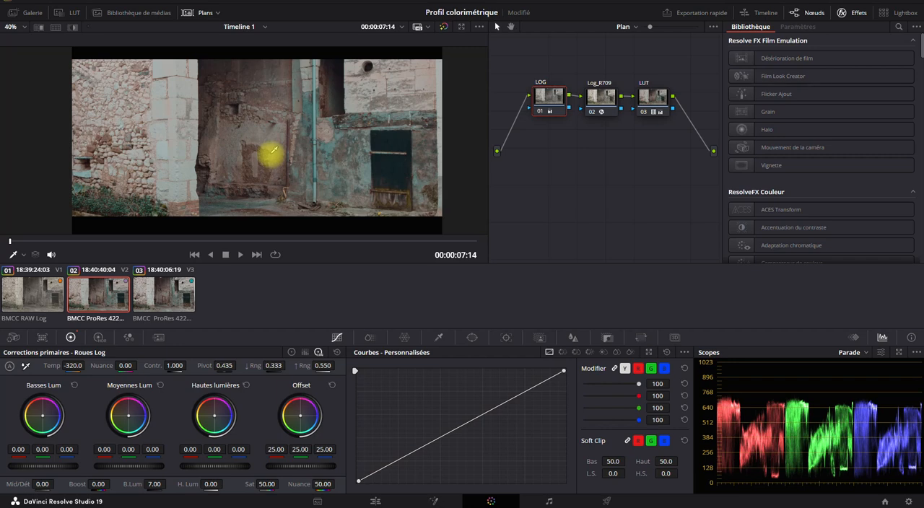
- Delete the Log_R709 and LUT nodes from the ProRes Log clip and reset its LOG node
click(160, 295)
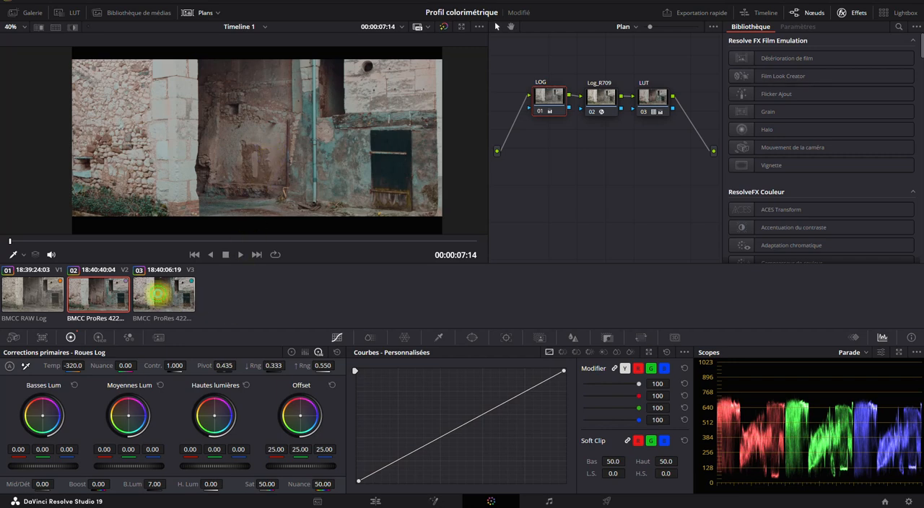
click(91, 298)
drag(578, 53, 680, 131)
key(Delete)
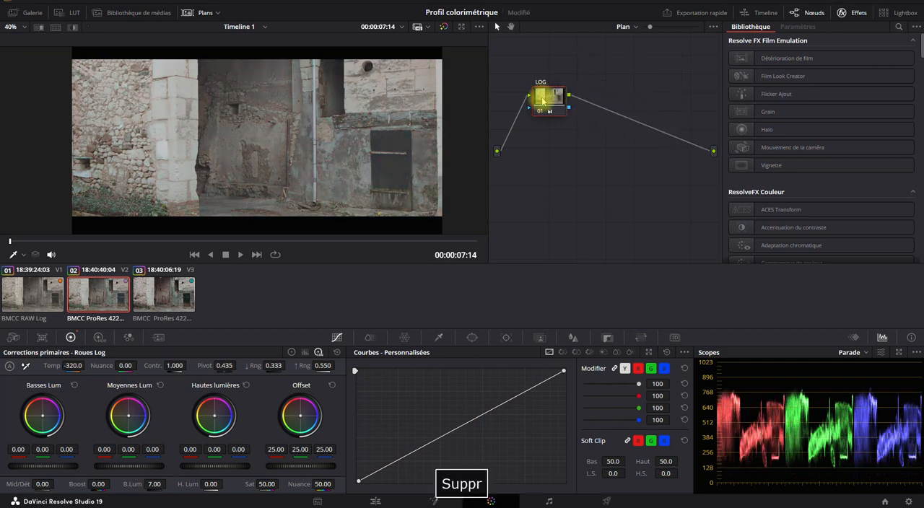
right_click(546, 99)
click(577, 105)
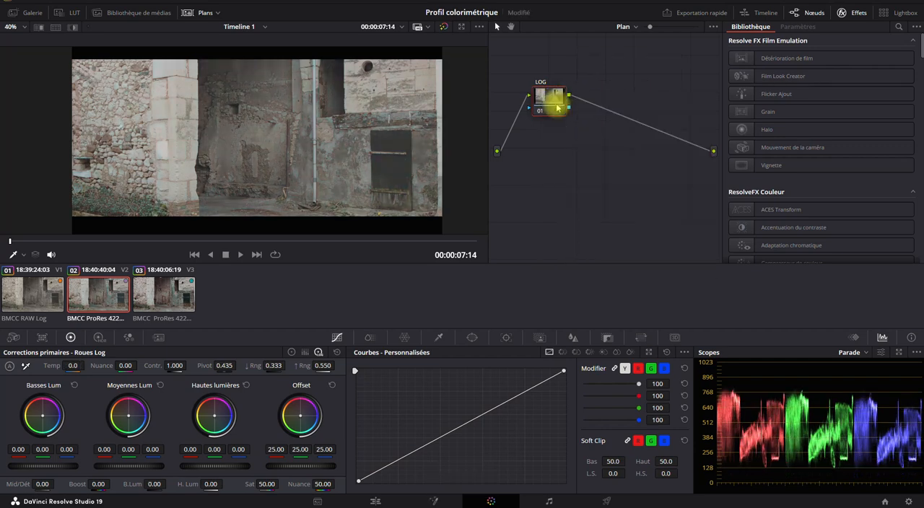
- Switch to the BMCC RAW Log clip and reset its RAW LOG node
click(22, 308)
right_click(552, 95)
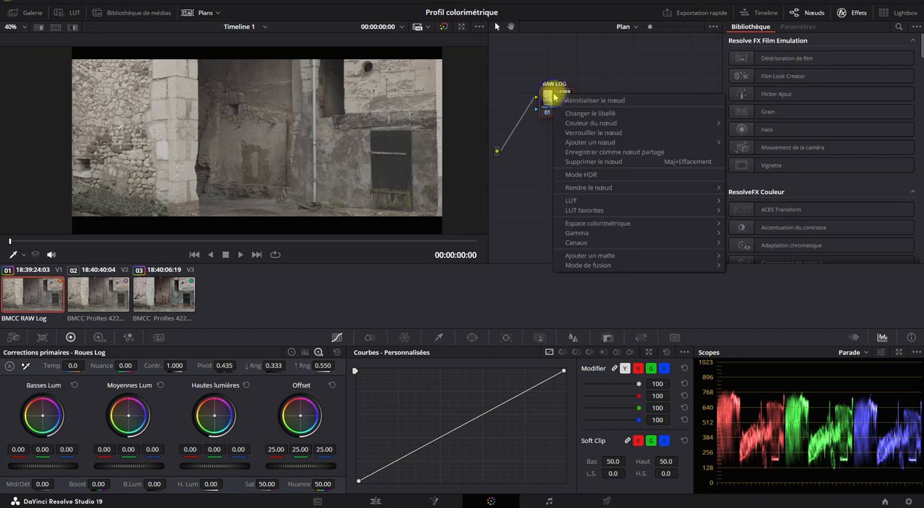
click(555, 97)
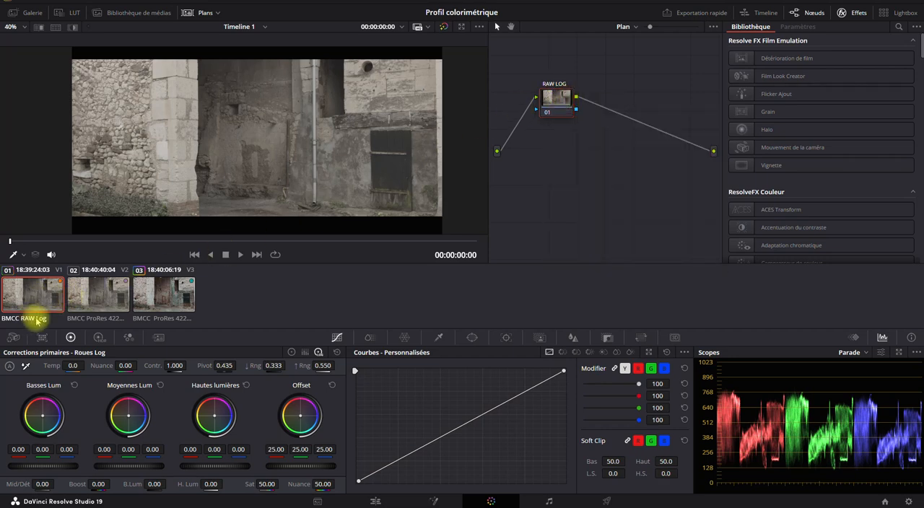
- Alternate repeatedly between the ungraded BMCC RAW Log and ProRes Log clips to compare their images and scopes
click(101, 306)
click(42, 295)
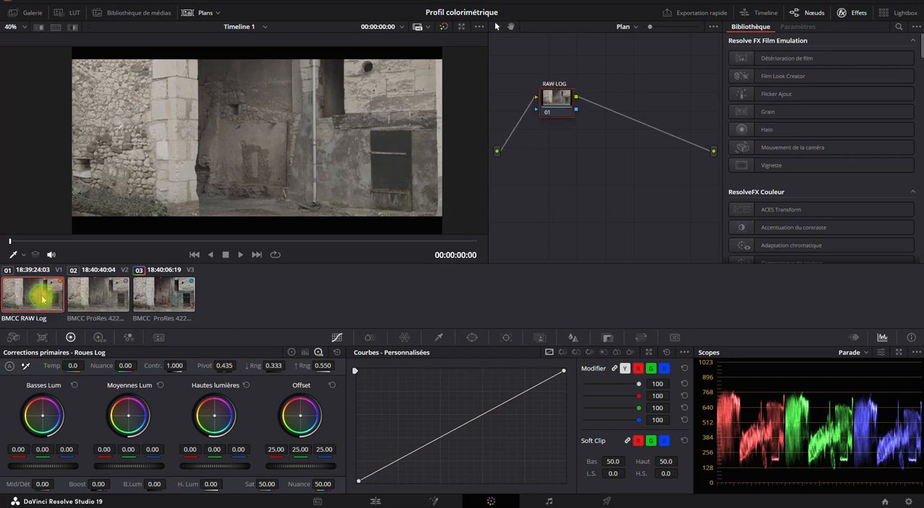
click(76, 294)
click(40, 288)
click(72, 290)
click(31, 285)
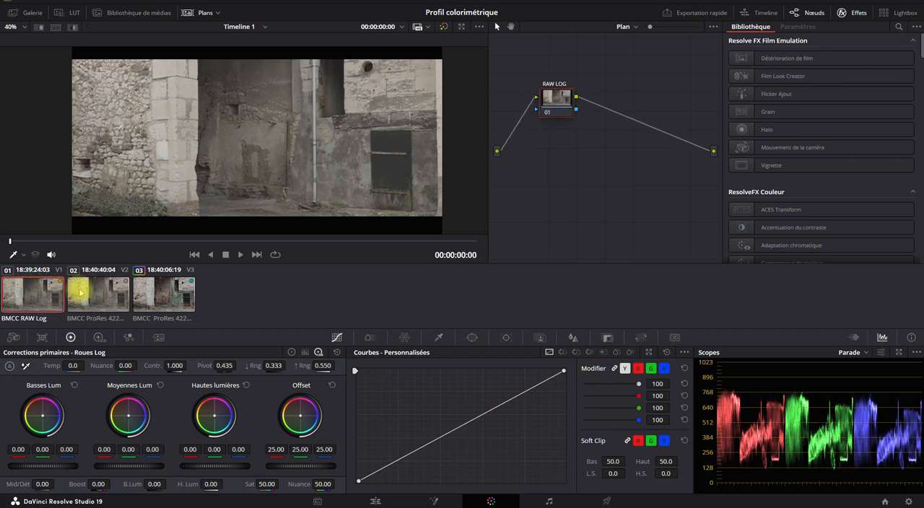
click(78, 281)
click(31, 284)
click(74, 292)
click(41, 293)
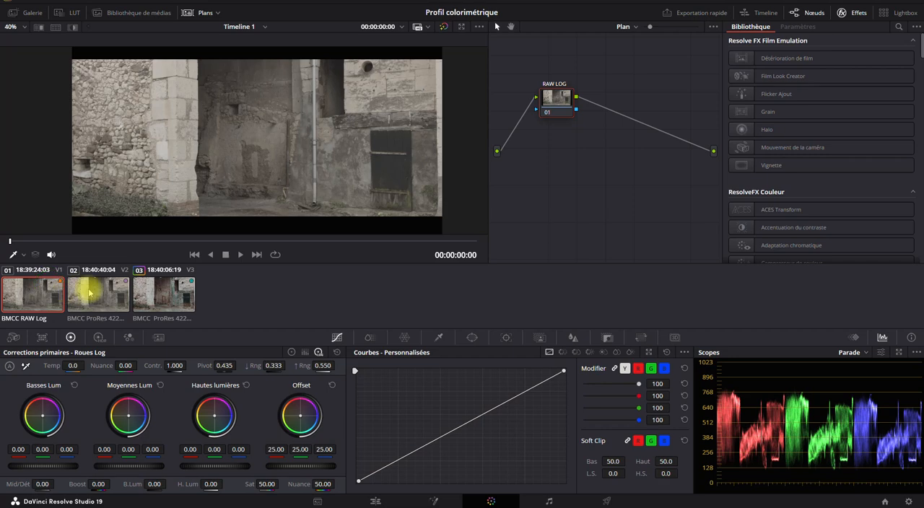
click(86, 288)
click(42, 289)
click(92, 292)
click(40, 285)
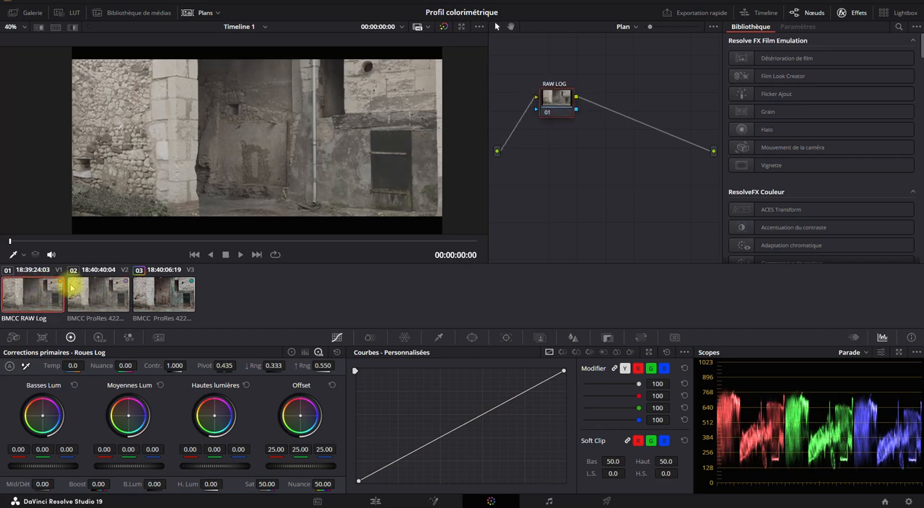
- Hide the clip thumbnails, enlarge the viewer to 62%, and flip between the RAW Log and ProRes Log clips
click(188, 13)
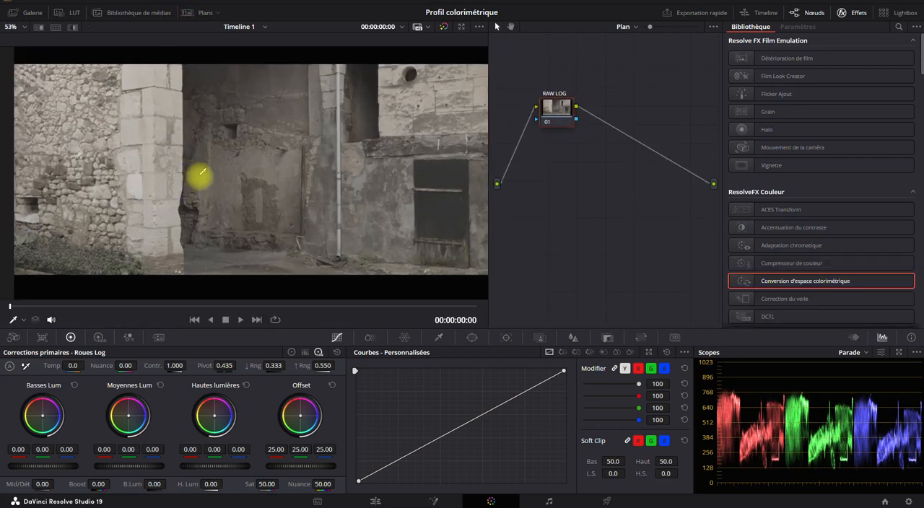
click(255, 321)
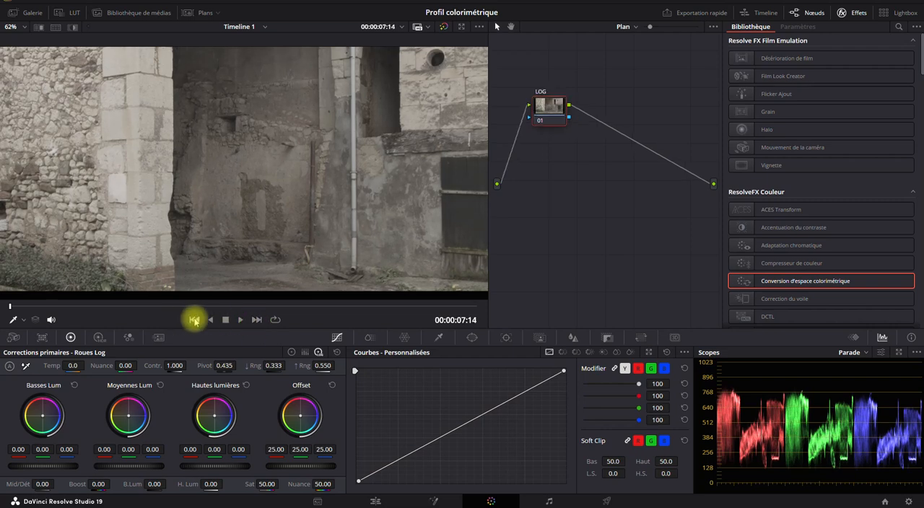
click(194, 319)
click(252, 321)
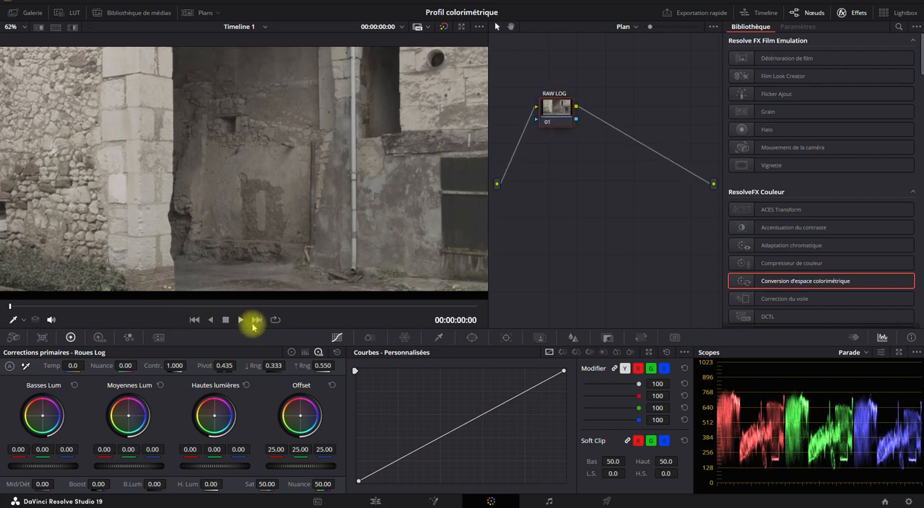
click(189, 323)
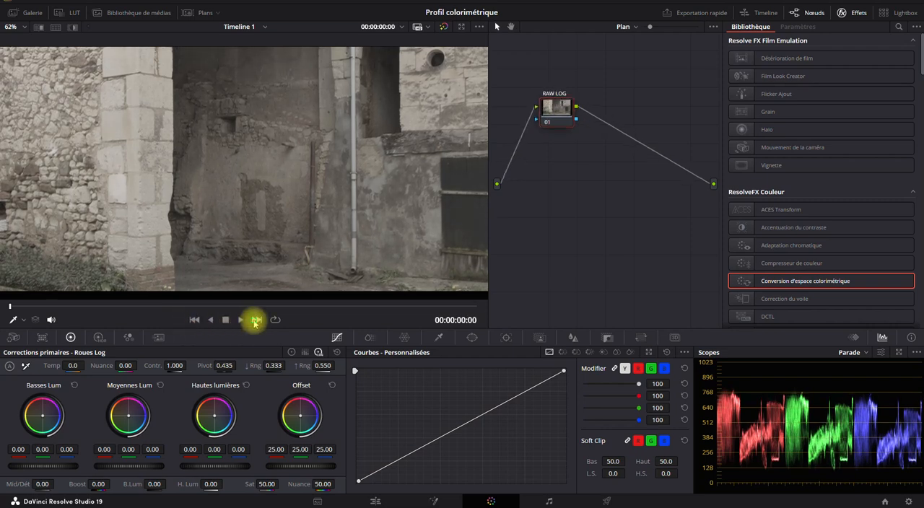
click(255, 322)
click(194, 319)
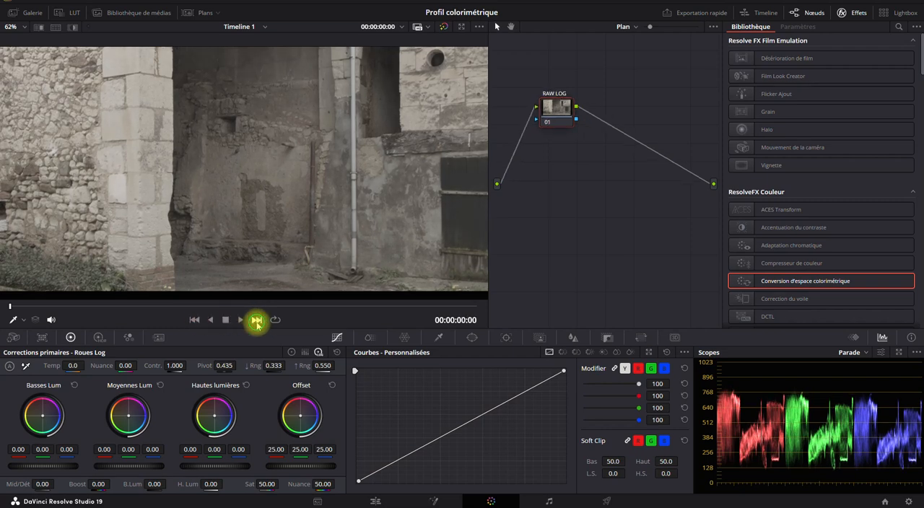
click(256, 321)
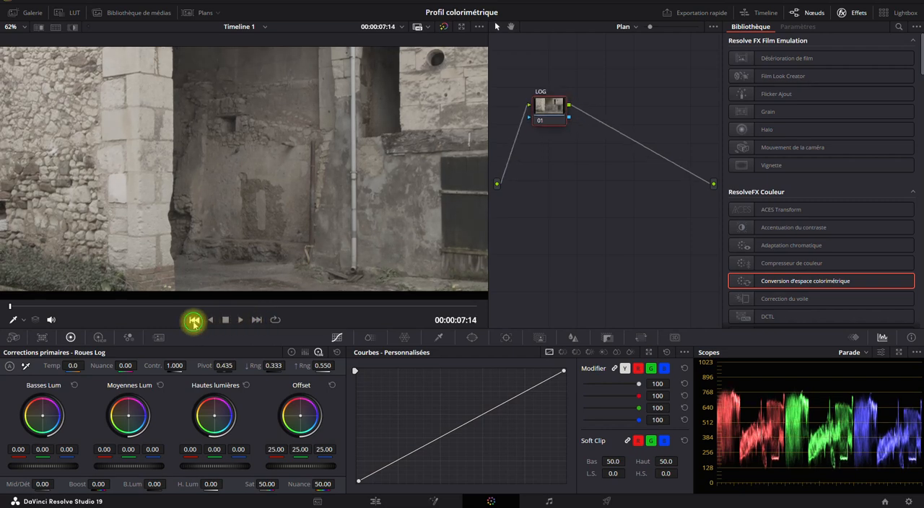
click(193, 321)
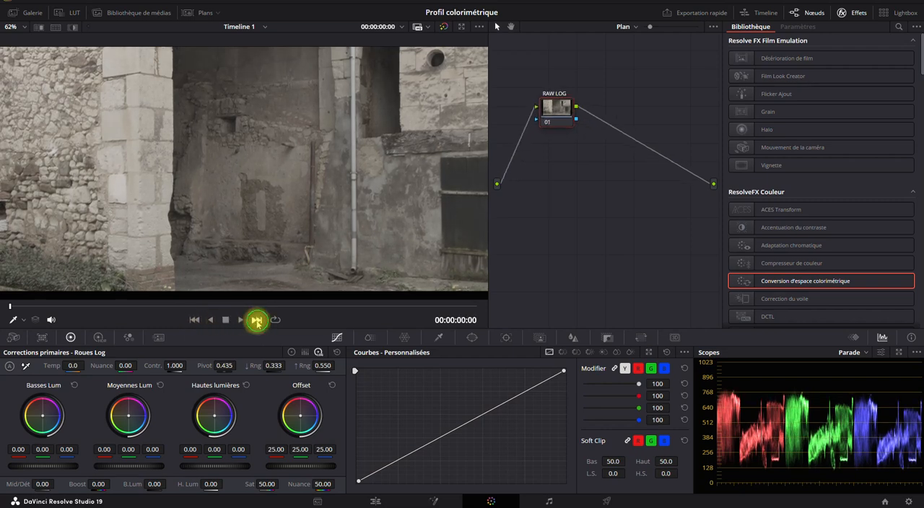
click(256, 321)
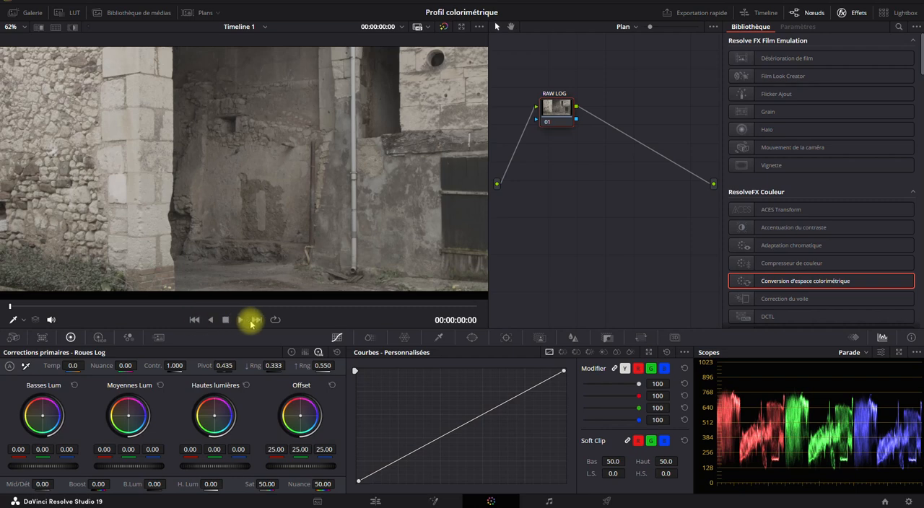
click(254, 321)
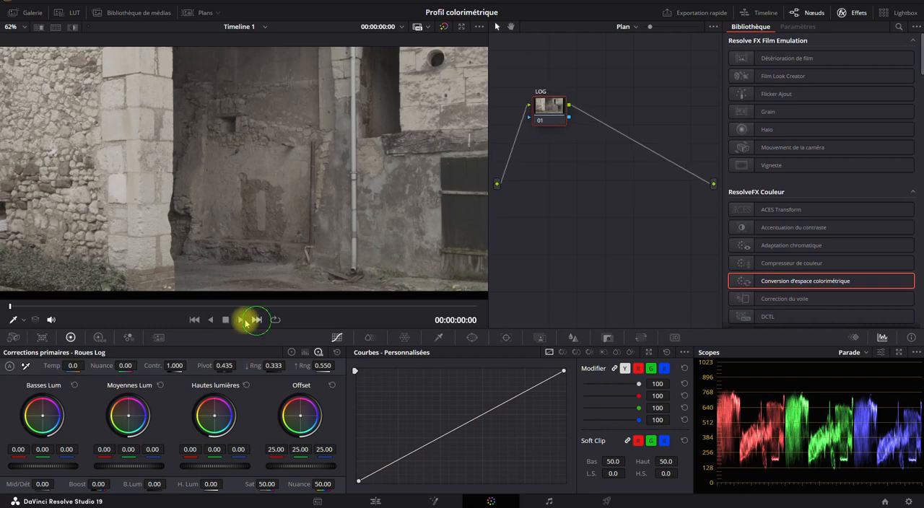
- Keep flipping between the RAW Log and ProRes Log clips to compare texture and tones, ending on the full RAW Log frame
click(194, 320)
click(255, 320)
click(193, 320)
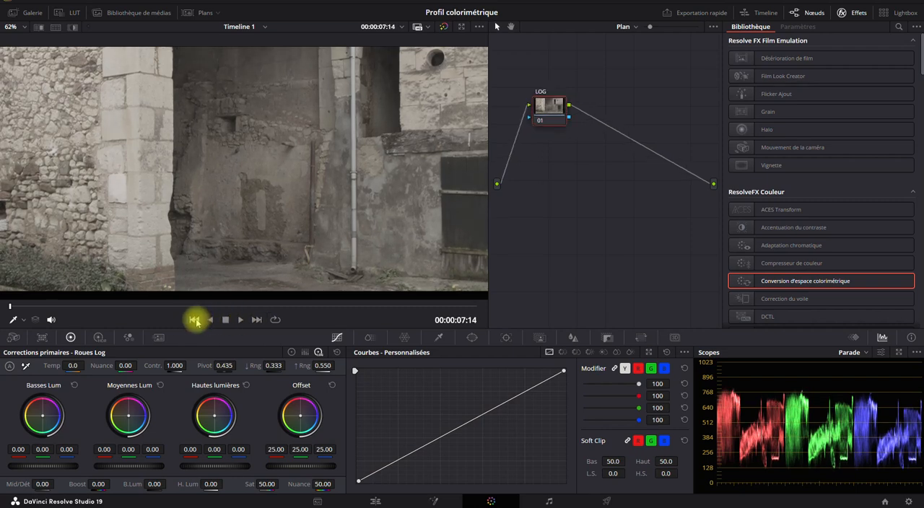
click(254, 321)
click(190, 319)
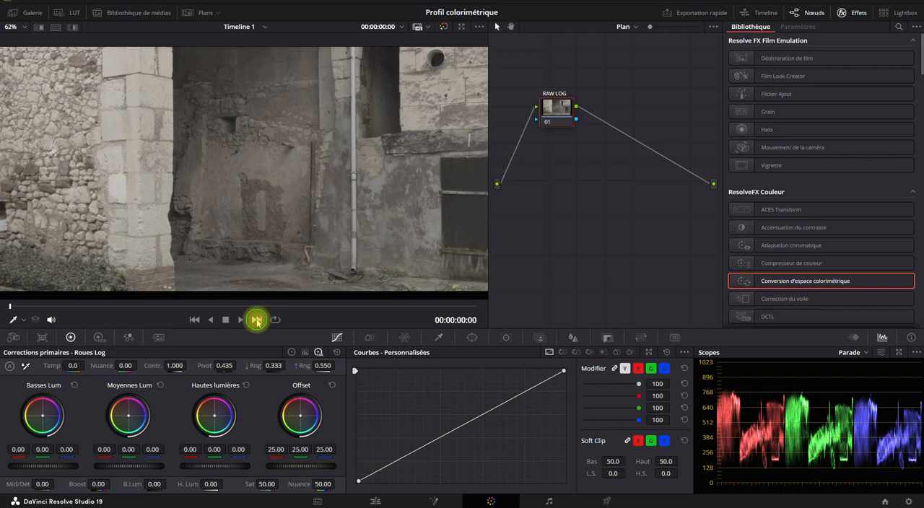
click(256, 319)
click(195, 320)
click(256, 320)
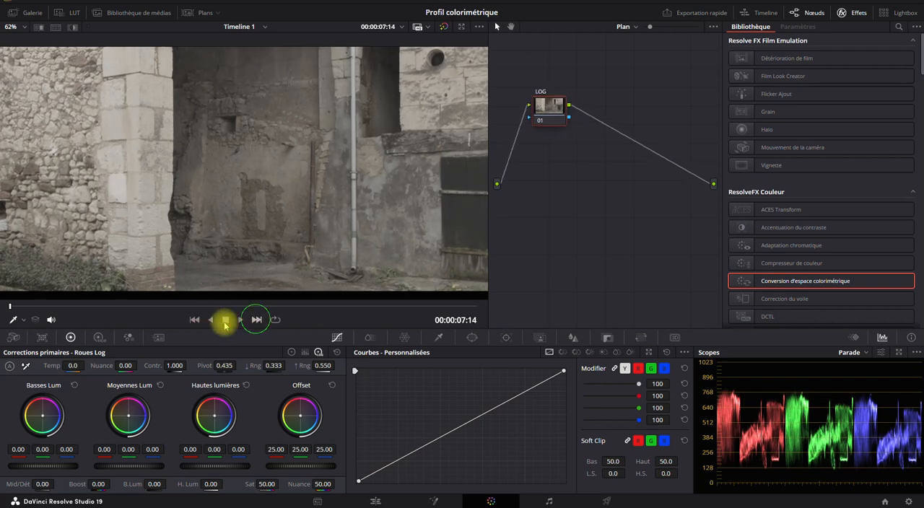
click(191, 320)
click(257, 321)
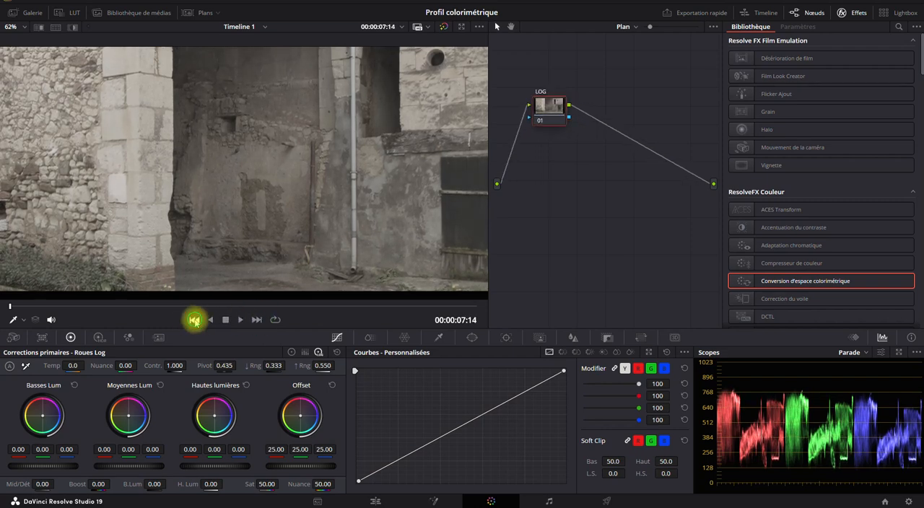
click(193, 320)
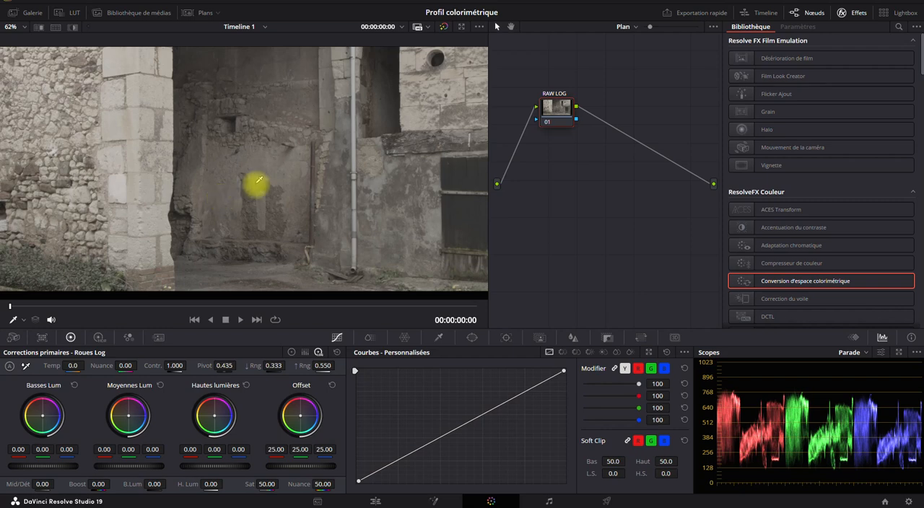
scroll(243, 192, down, 2)
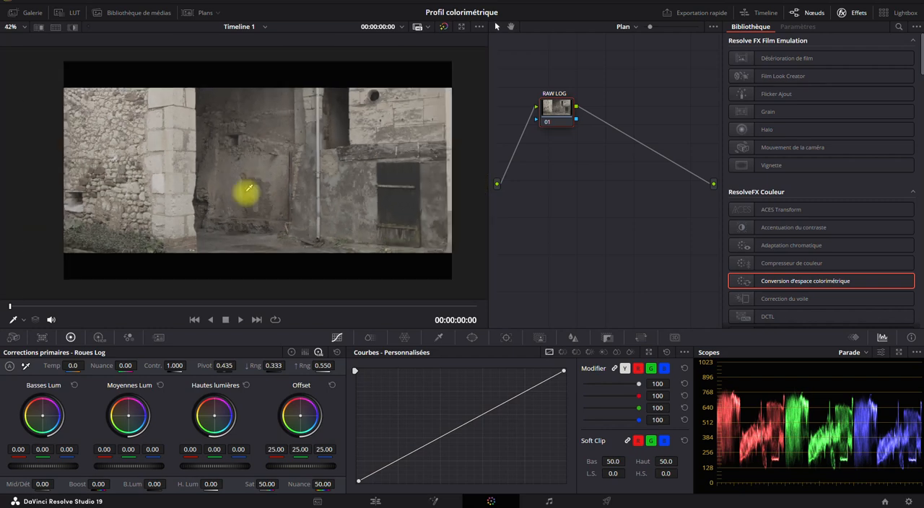
- Enlarge the viewer to 49% and move the RAW LOG node slightly within the node graph
click(550, 108)
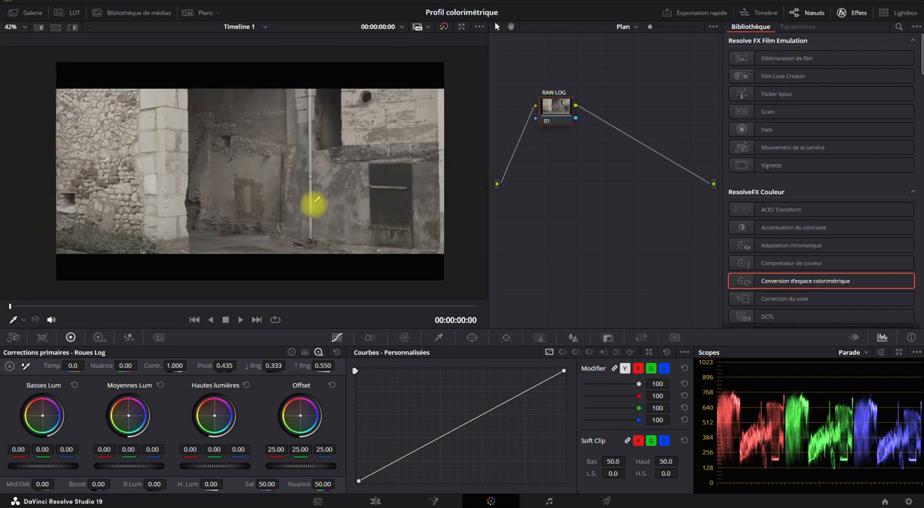
scroll(313, 204, up, 1)
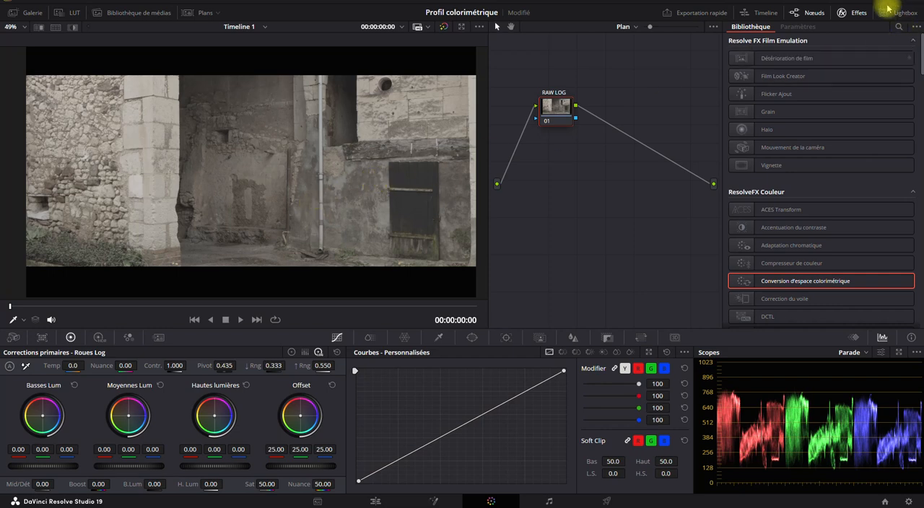
drag(555, 117, 565, 103)
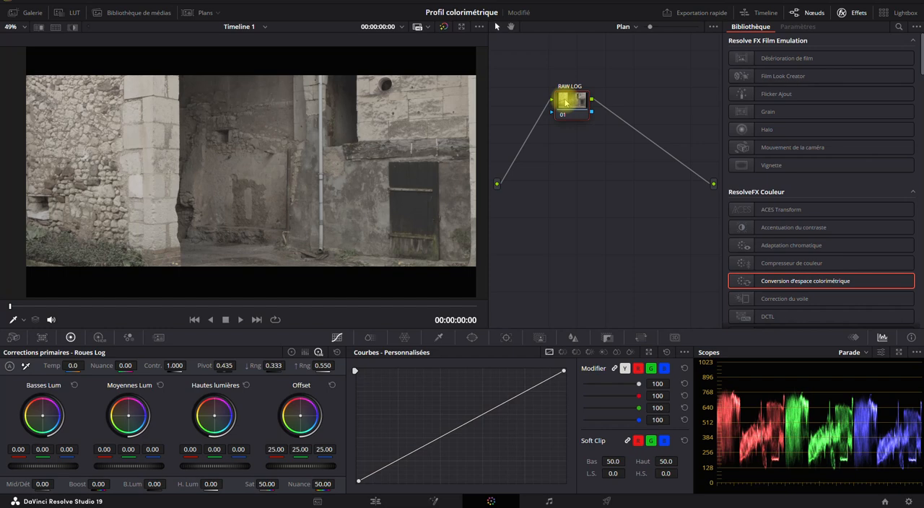
- Show the clip thumbnails and open the Camera RAW settings, comparing their availability on the ProRes Log clip and the BMCC RAW Log clip
click(205, 12)
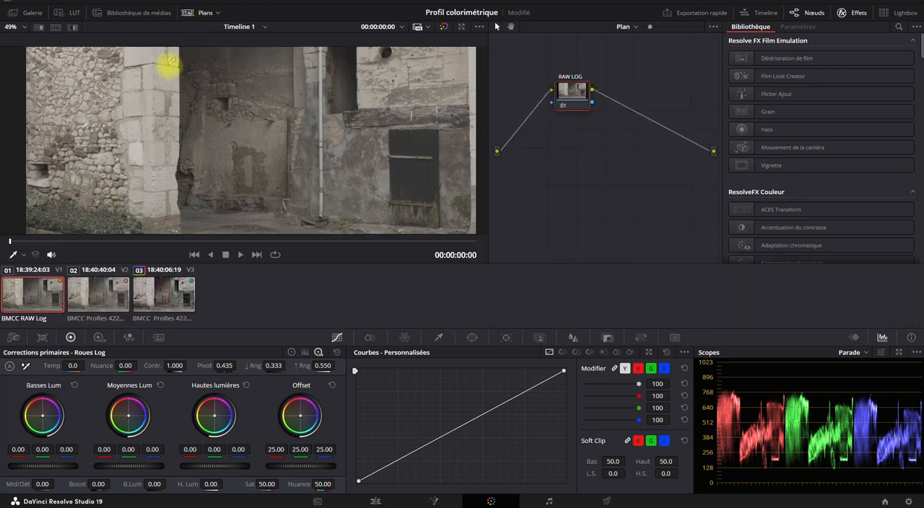
click(92, 302)
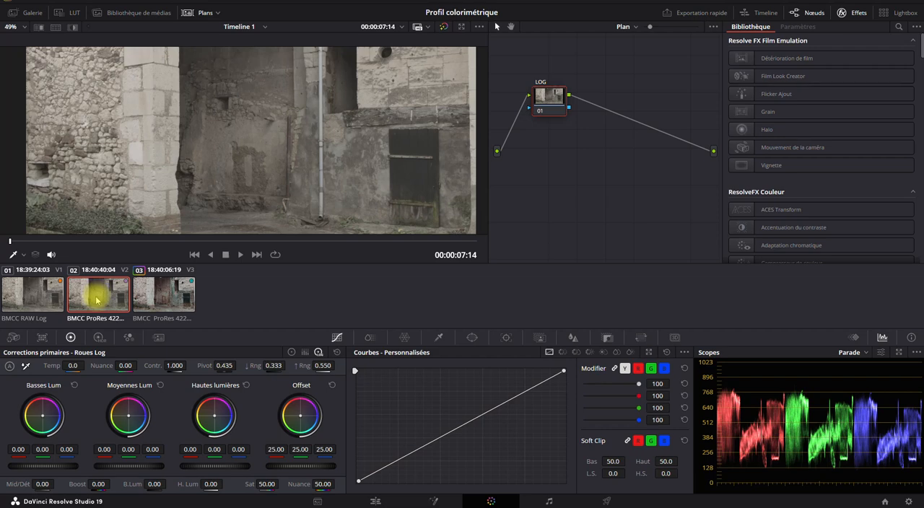
click(13, 337)
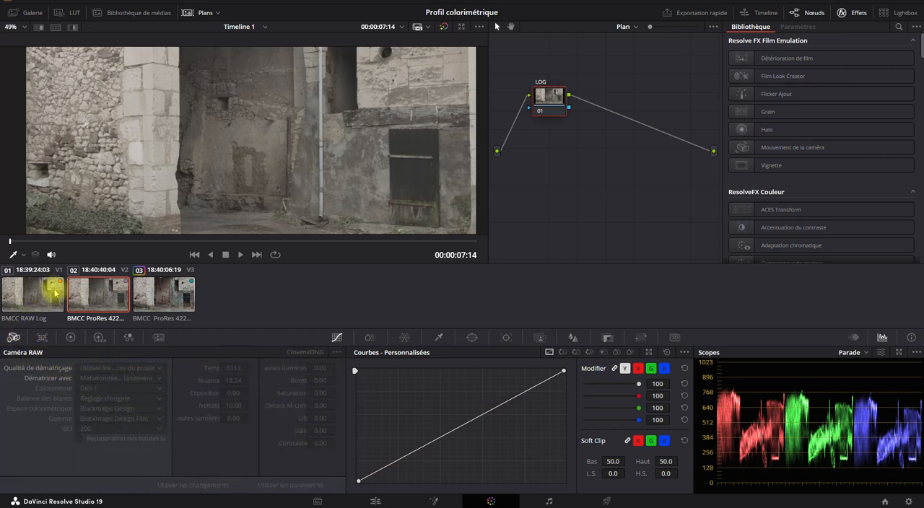
click(30, 293)
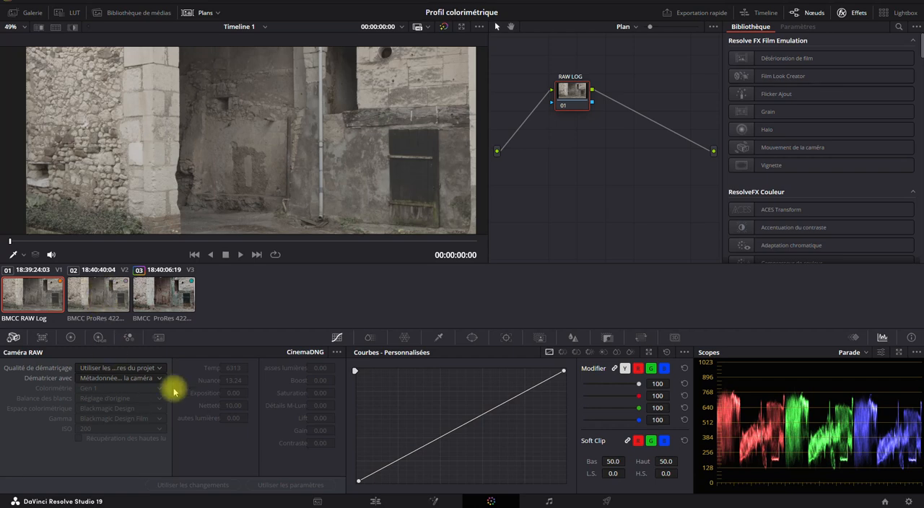
click(20, 312)
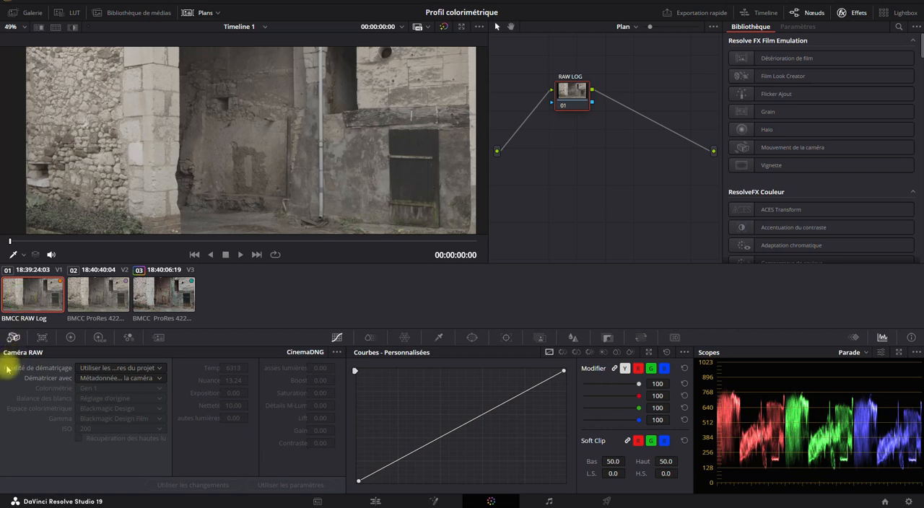
- Try the Pleine rés. decode quality on the RAW Log clip and return it to Utiliser les paramètres du projet
click(159, 368)
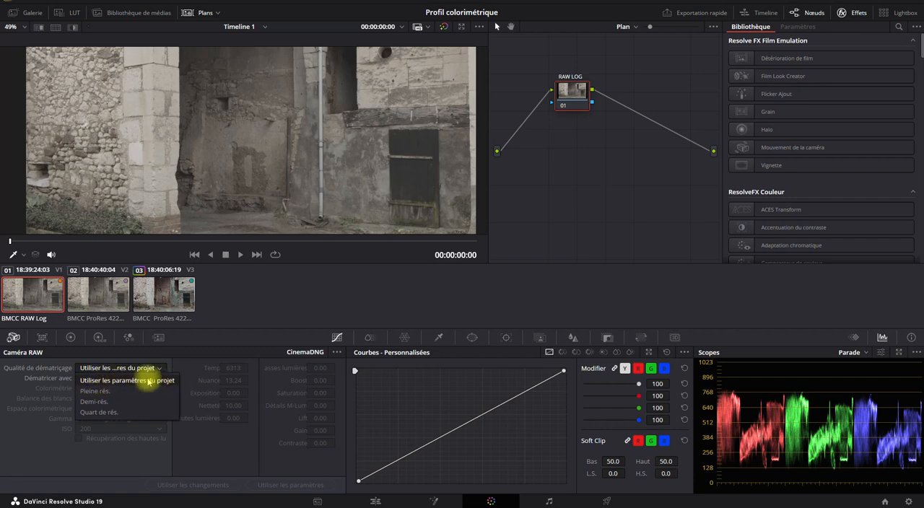
click(102, 391)
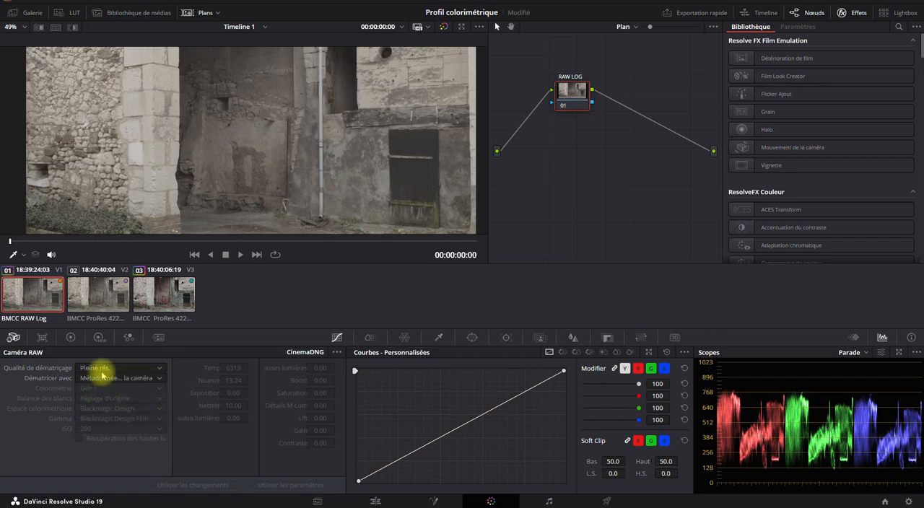
click(102, 373)
click(99, 371)
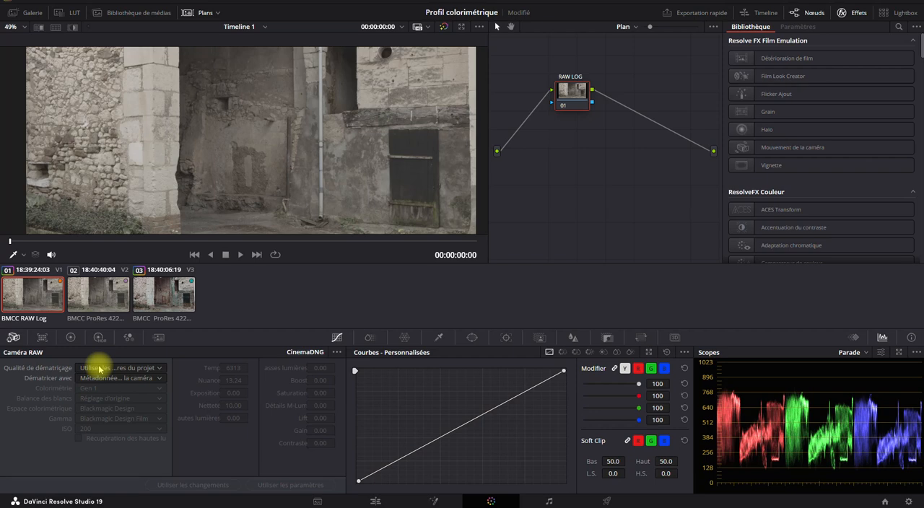
- Check the Timeline Playback Resolution options and the RAW Log clip's decode quality choices without changing them
click(280, 1)
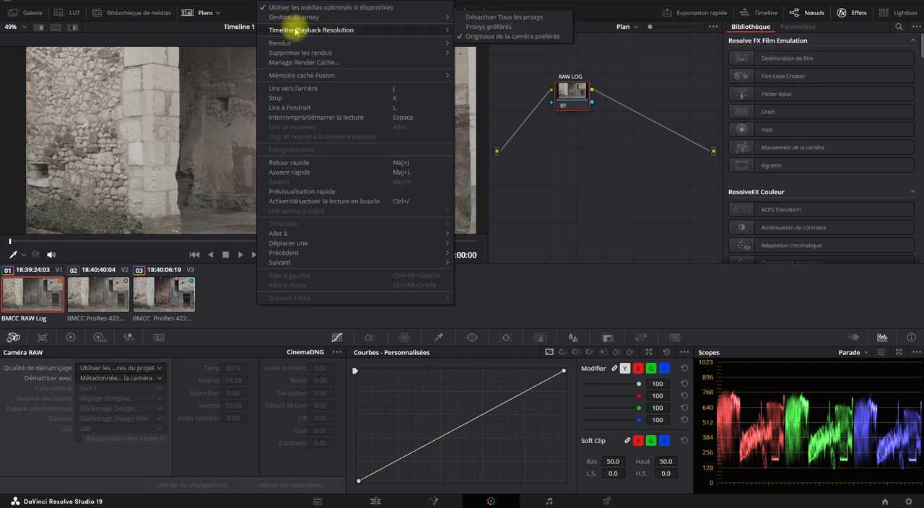
mouse_move(295, 30)
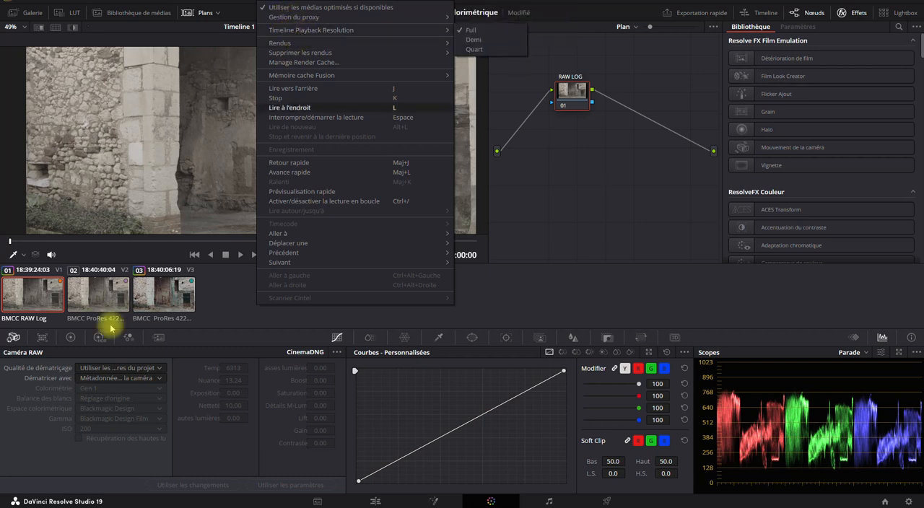
click(27, 400)
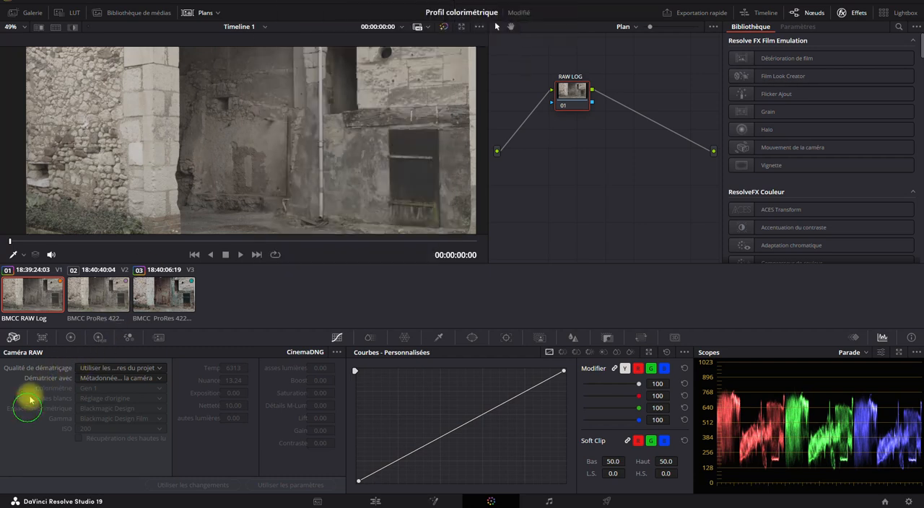
click(136, 372)
click(20, 450)
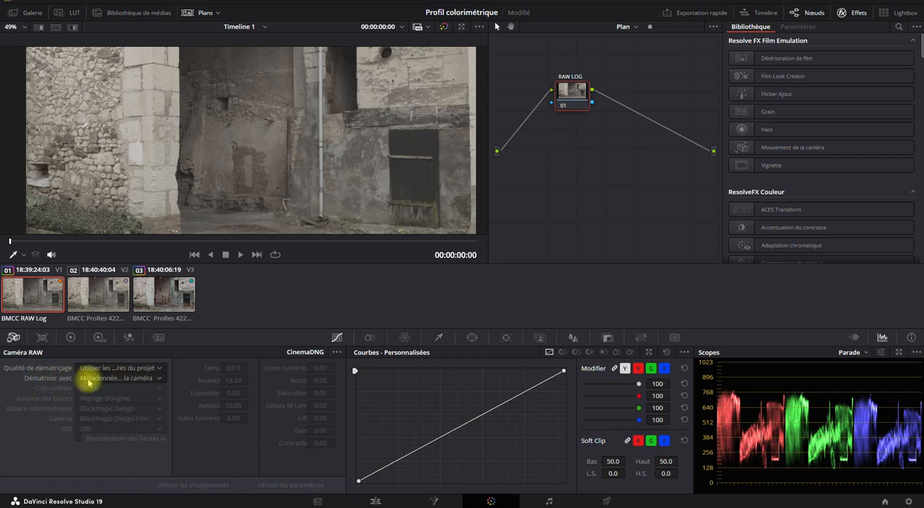
- Try decoding the RAW Log clip with CinemaDNG par défaut, inspect the image, and return to Métadonnées de la caméra
click(113, 378)
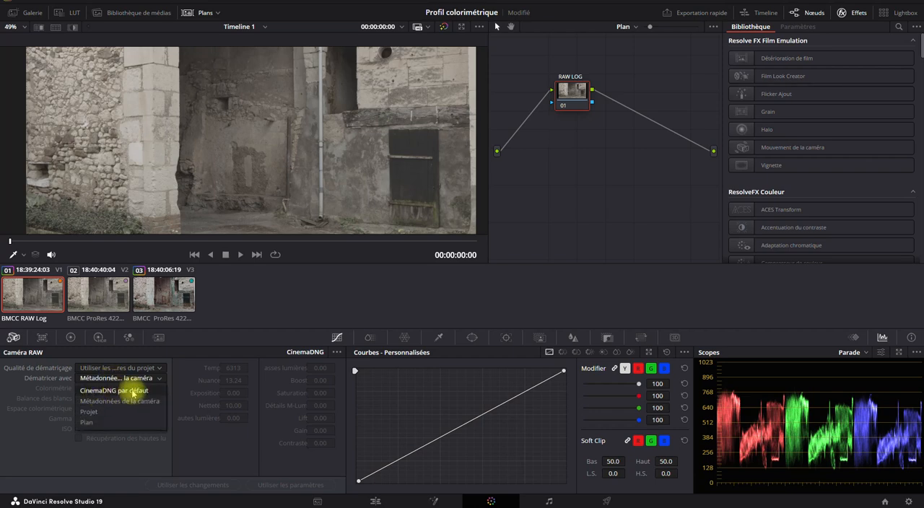
click(132, 391)
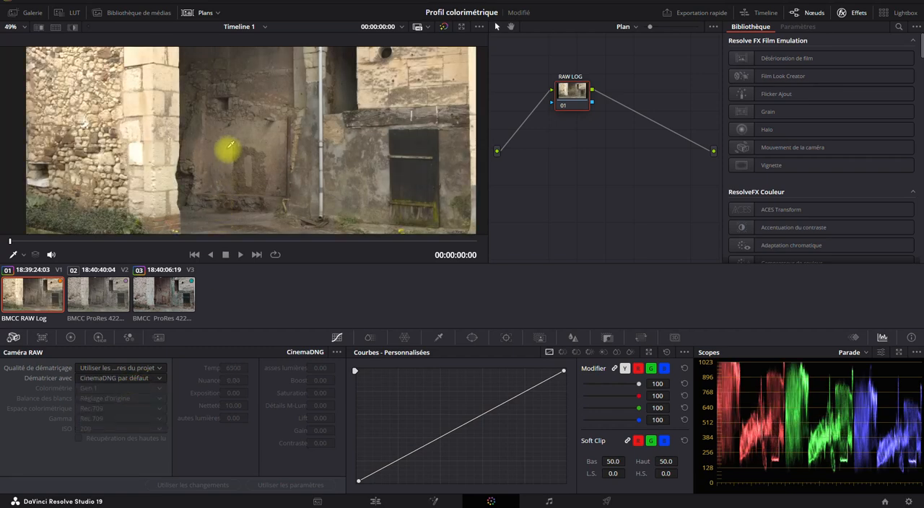
scroll(230, 145, down, 2)
scroll(230, 144, up, 1)
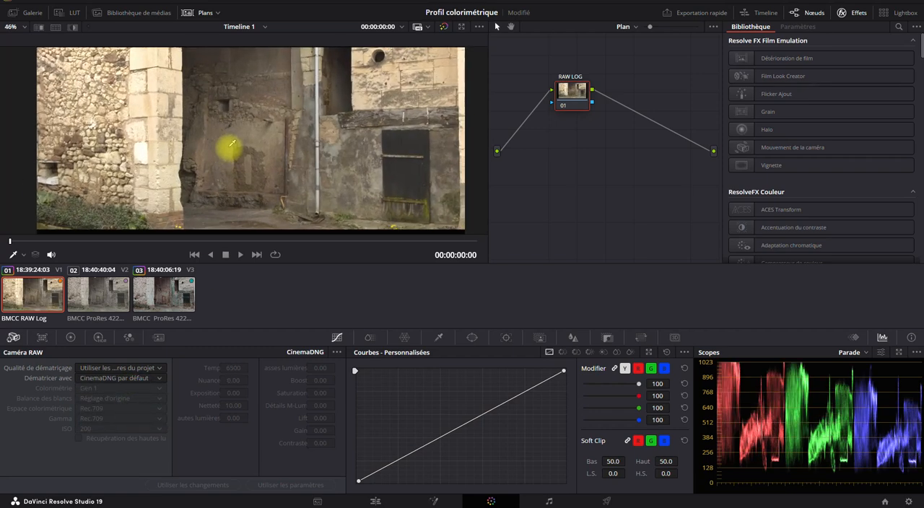
scroll(231, 144, up, 1)
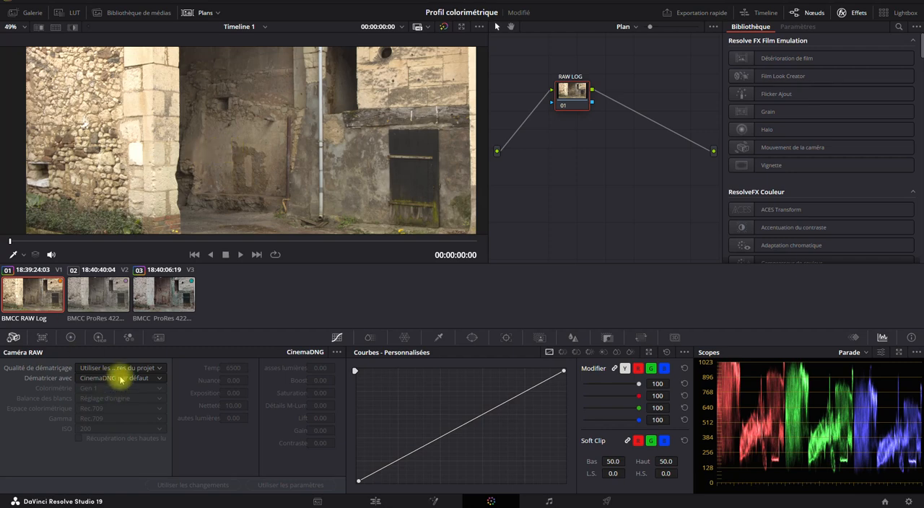
click(120, 377)
click(124, 402)
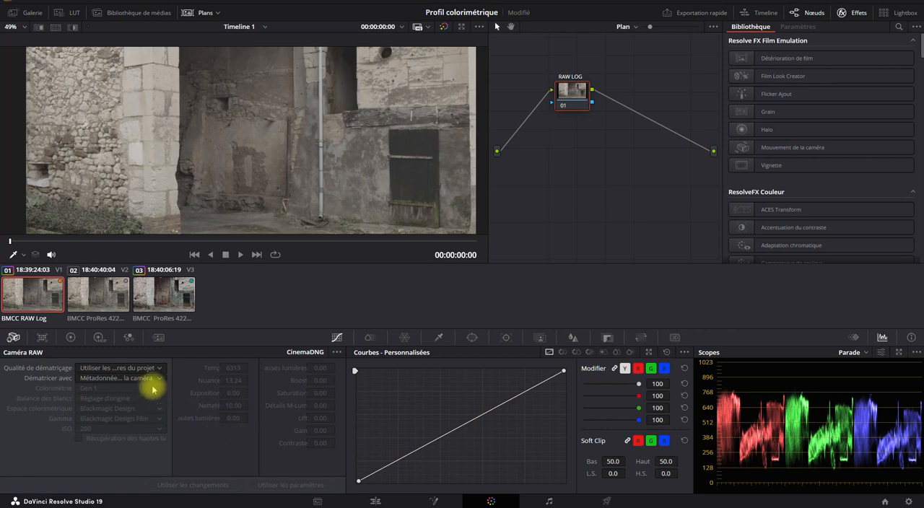
- Set the RAW Log clip to decode using Plan and keep its colour science at Gen 1
click(151, 379)
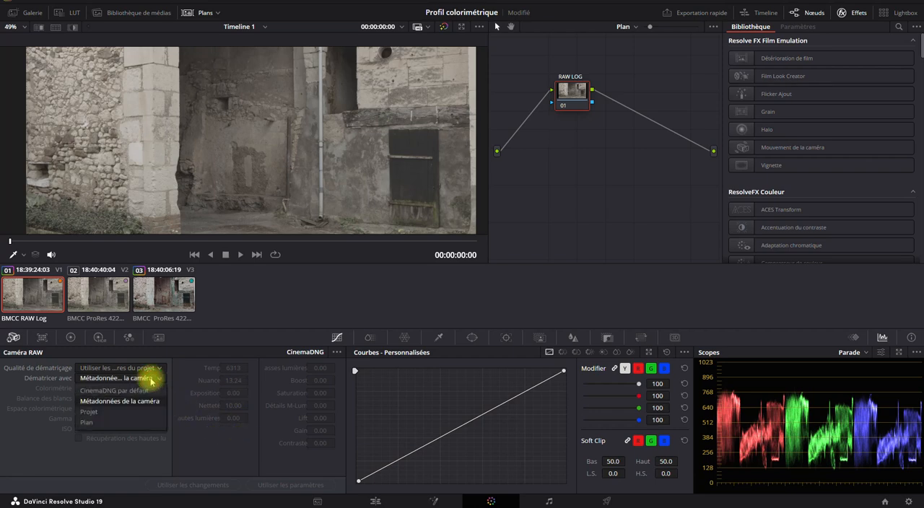
click(95, 424)
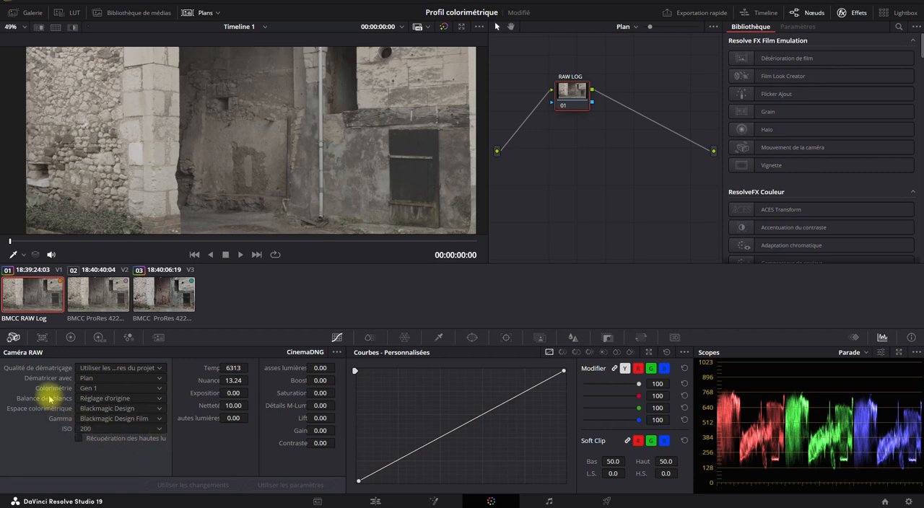
click(89, 389)
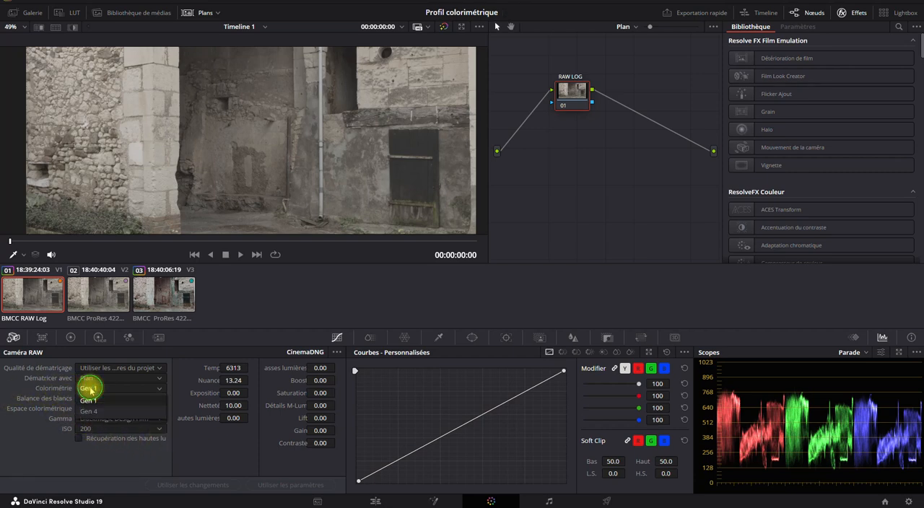
click(90, 401)
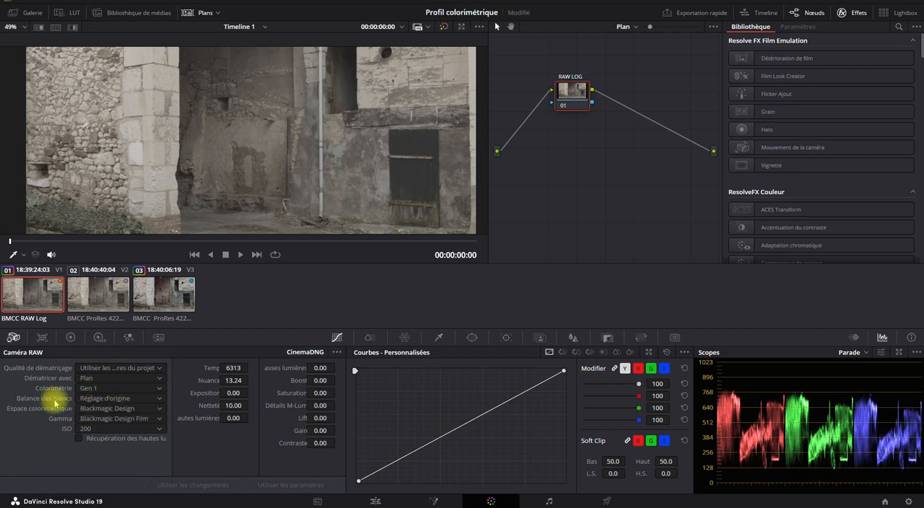
- Compare the Lumière du jour and Réglage d'origine white balance presets on the RAW Log clip, ending on Lumière du jour
click(106, 400)
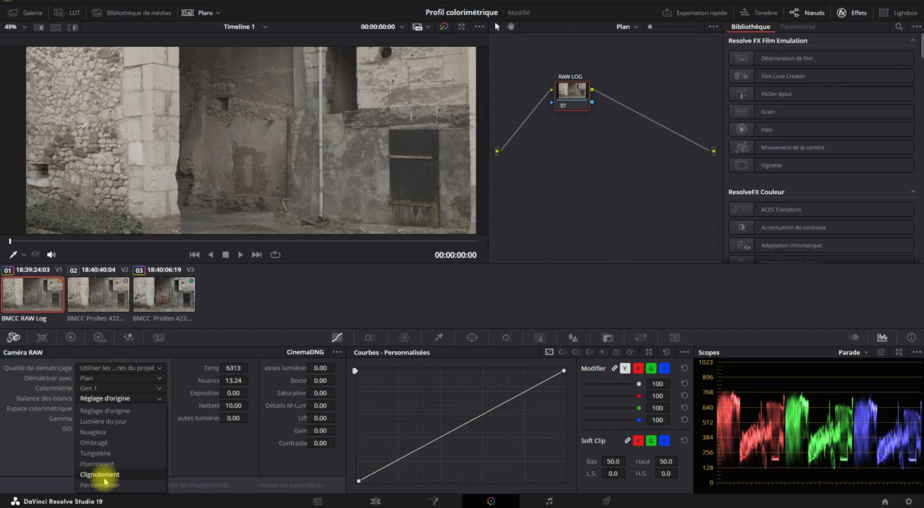
click(115, 424)
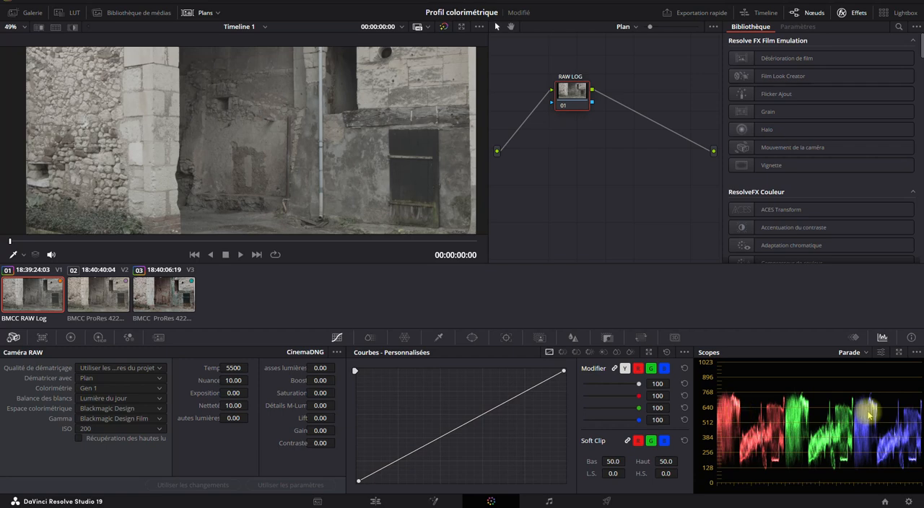
click(143, 402)
click(142, 412)
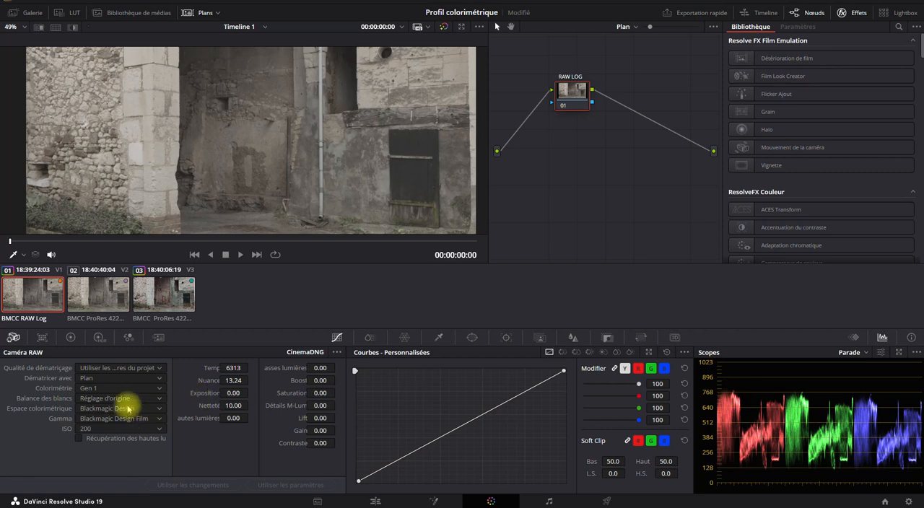
click(123, 398)
click(114, 425)
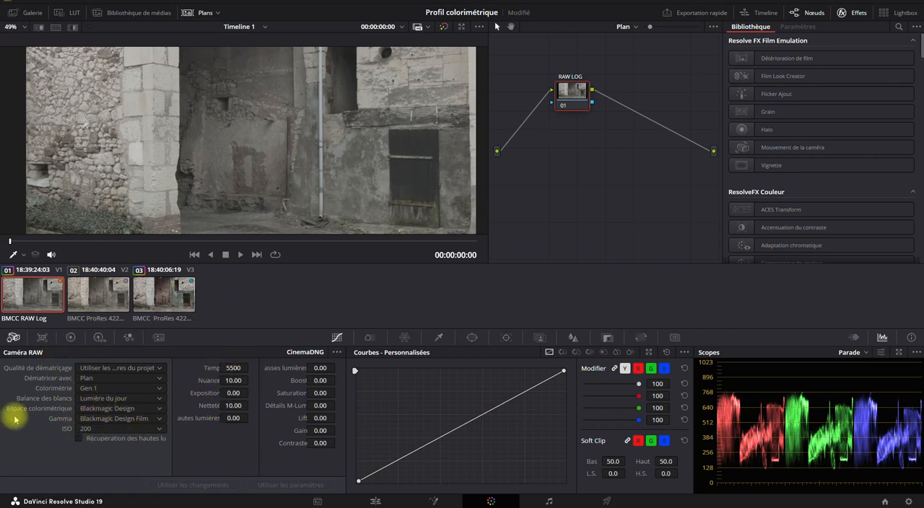
- Try the Rec.709 colour space on the RAW Log clip and return it to Blackmagic Design
click(132, 409)
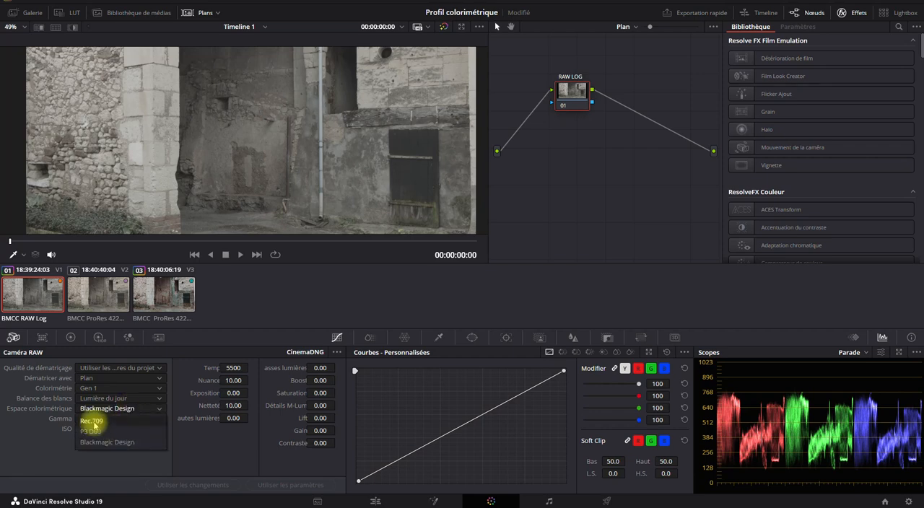
click(101, 421)
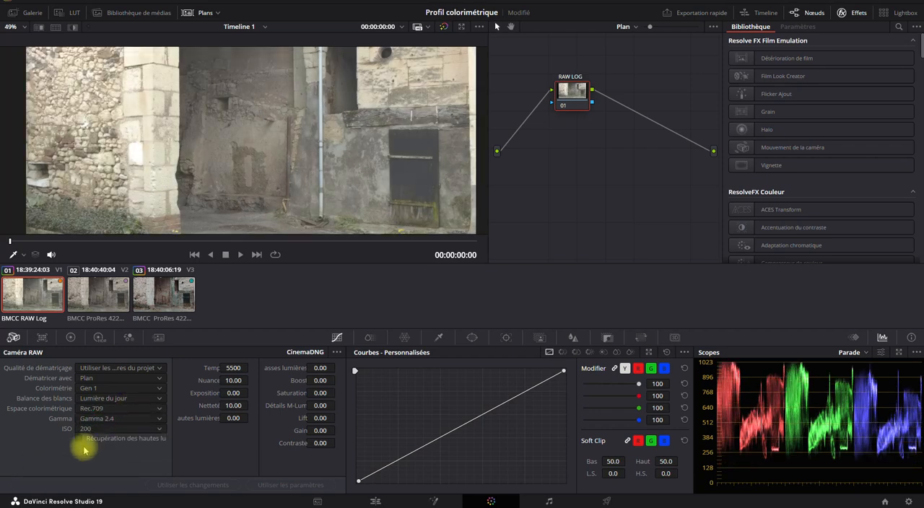
click(116, 409)
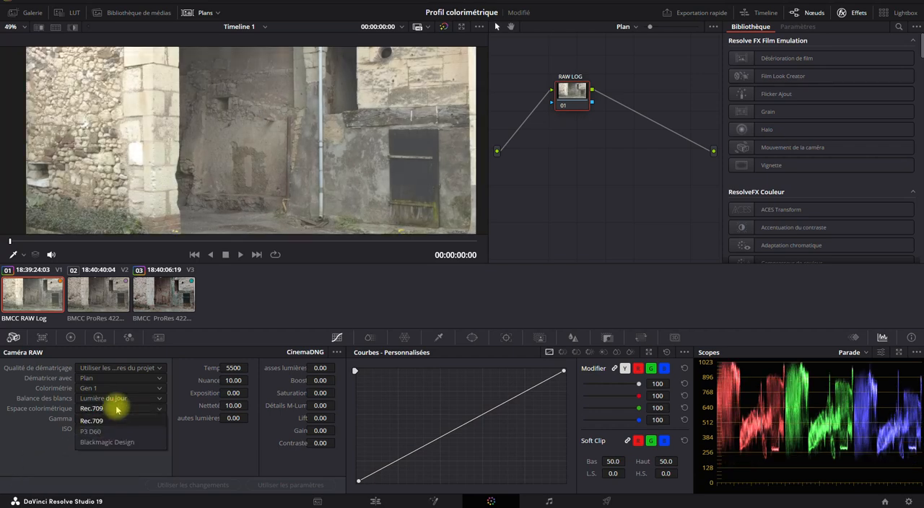
click(116, 442)
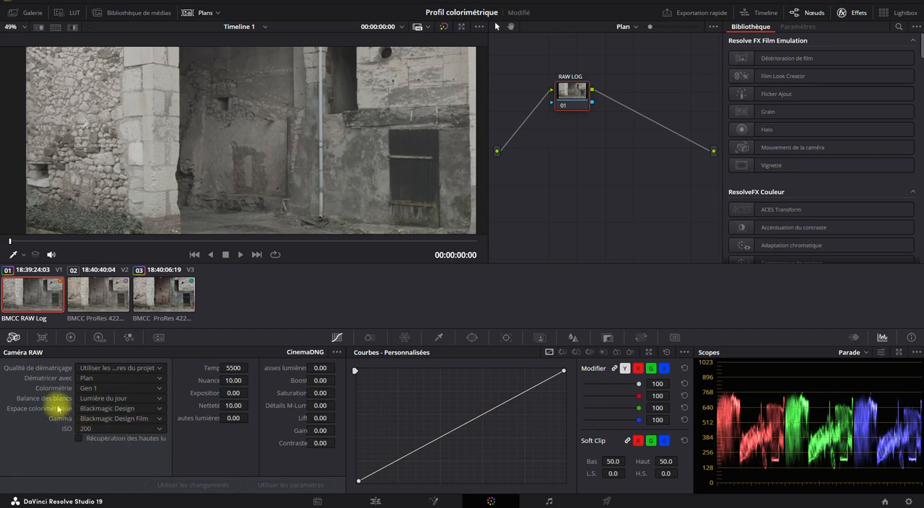
- Check the RAW Log clip's gamma options, try ISO 400 while inspecting the image up close, and return the ISO to 200
click(92, 420)
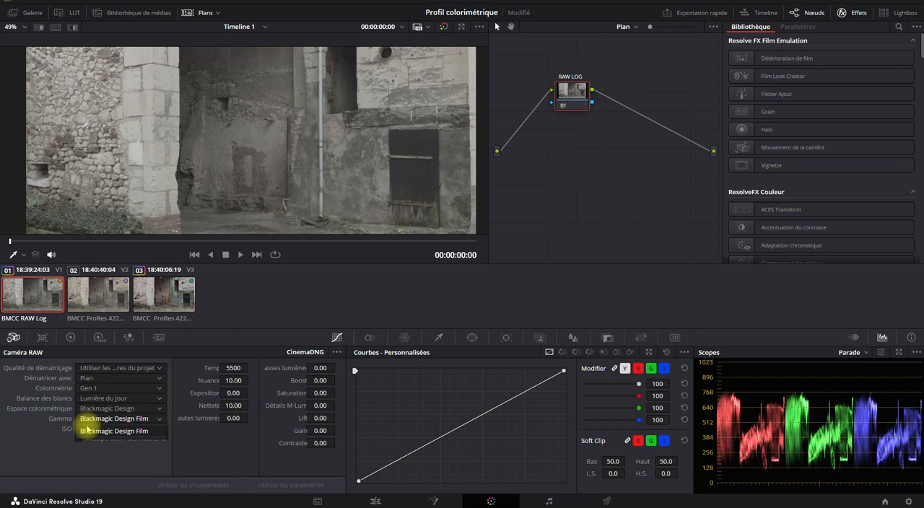
click(119, 452)
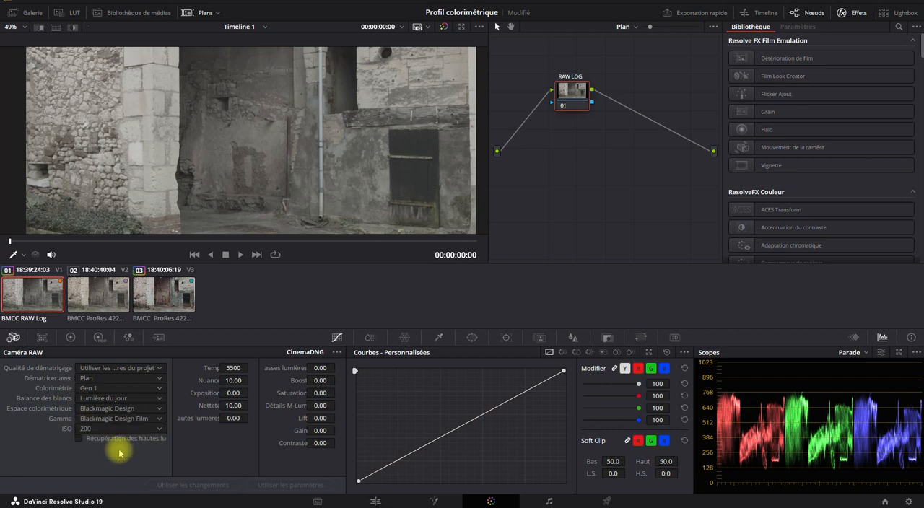
click(126, 428)
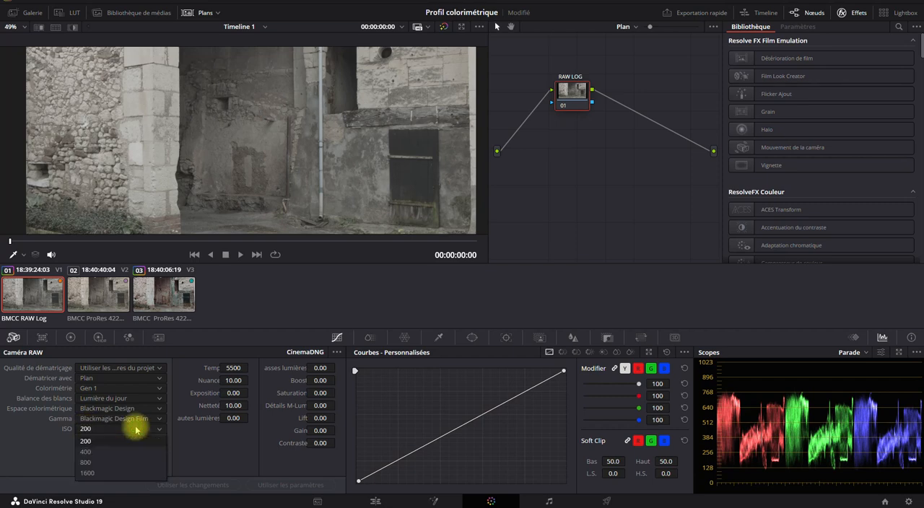
click(121, 452)
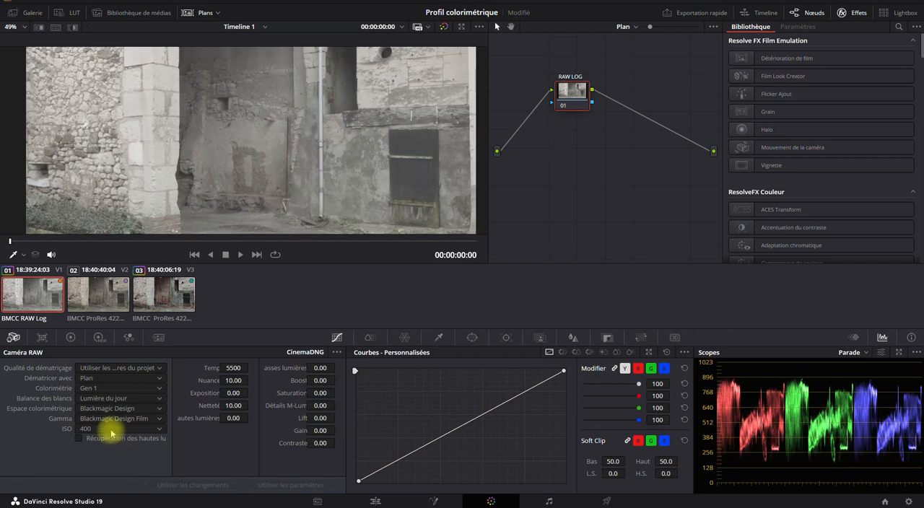
scroll(264, 169, up, 6)
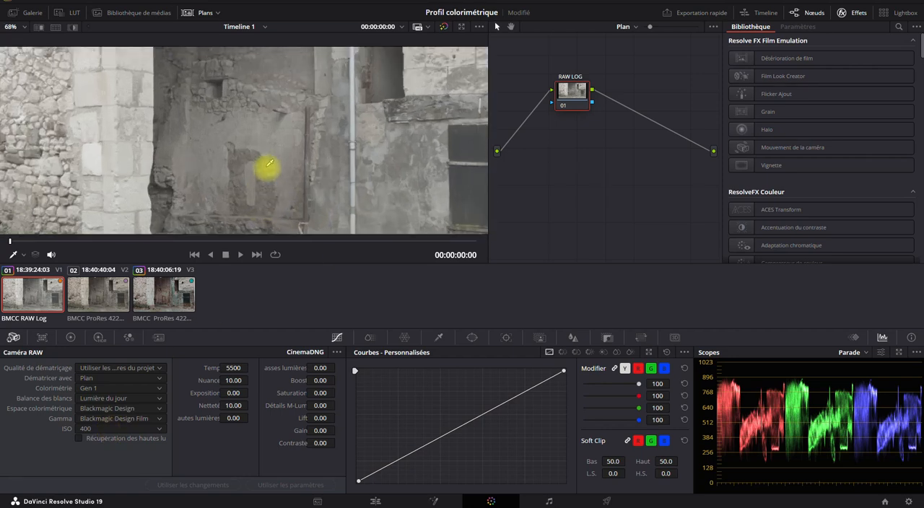
scroll(280, 196, up, 2)
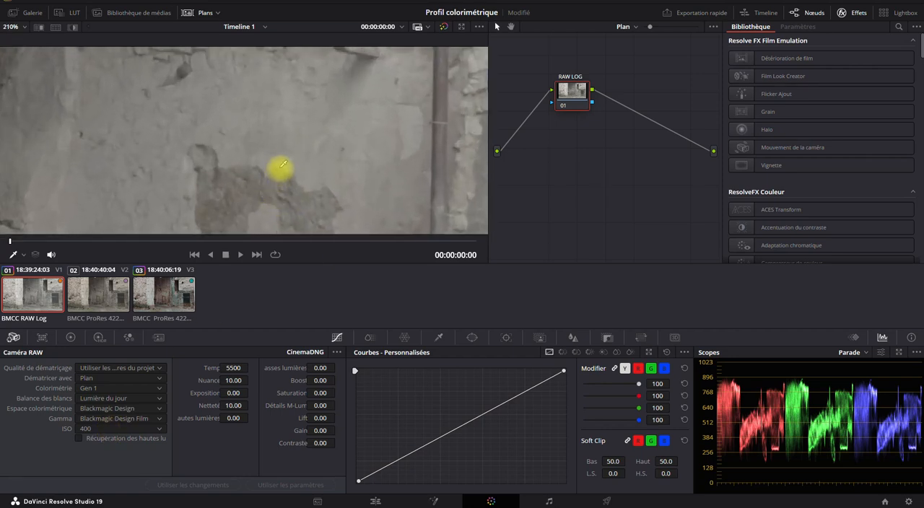
scroll(283, 155, down, 8)
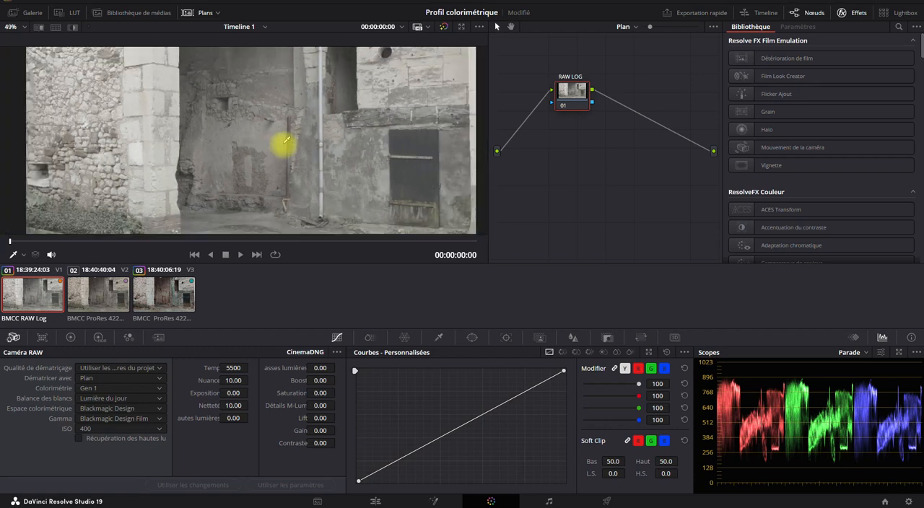
scroll(285, 140, down, 1)
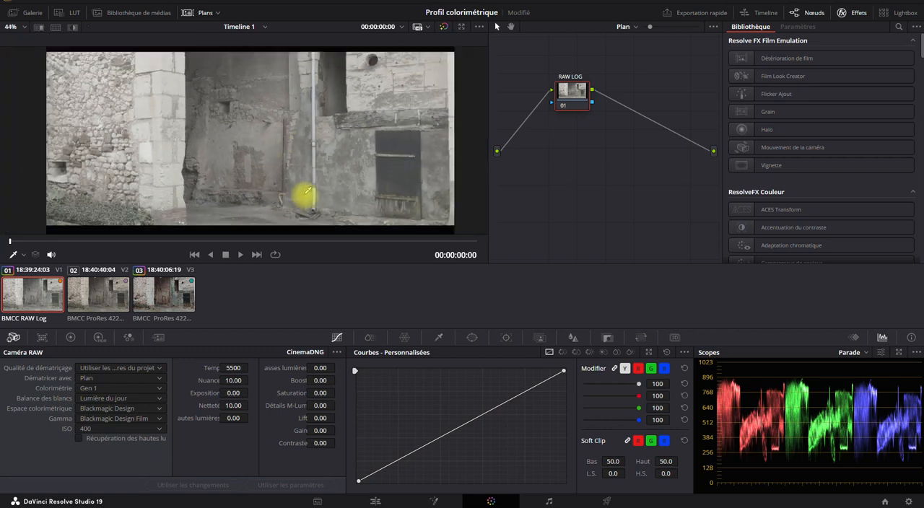
click(104, 429)
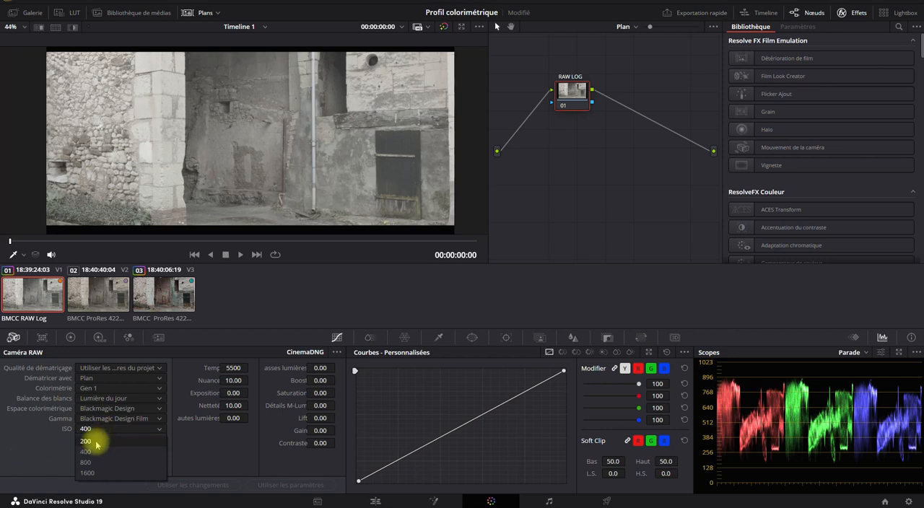
click(94, 441)
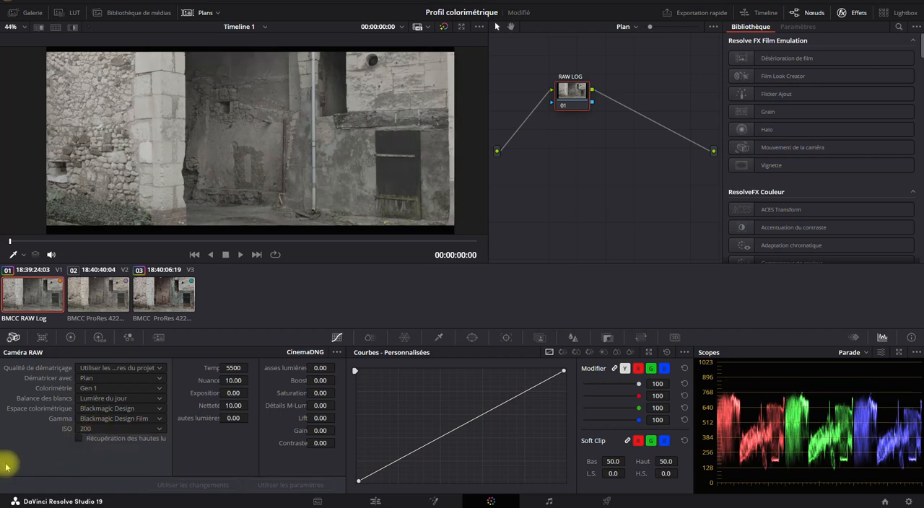
- Set the RAW Log clip's white balance to the Réglage d'origine preset
click(124, 397)
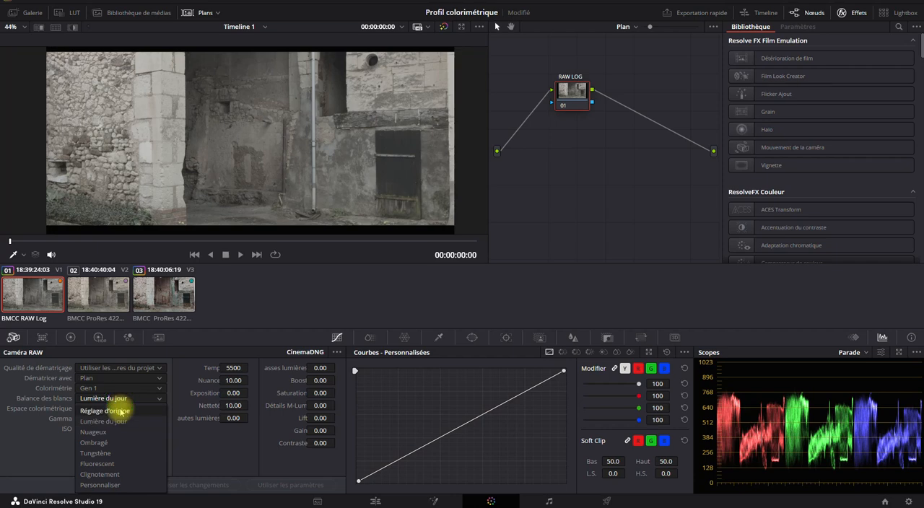
click(123, 411)
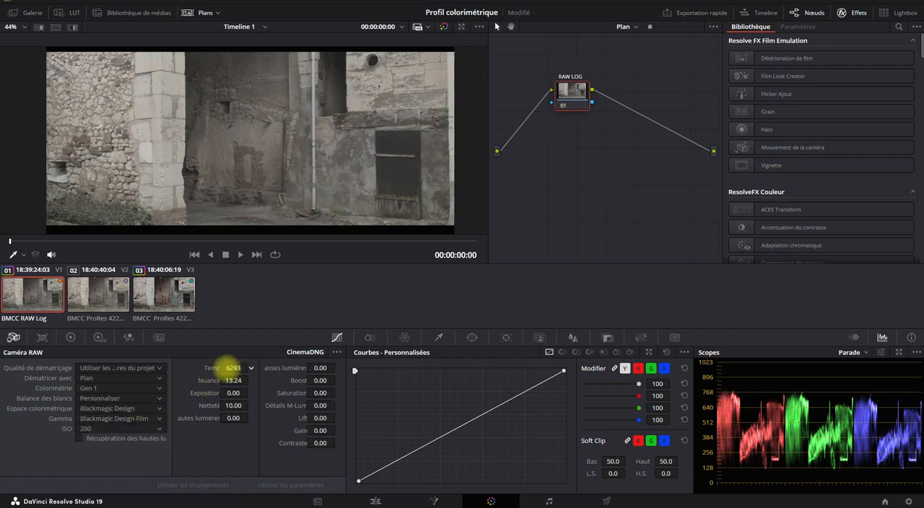
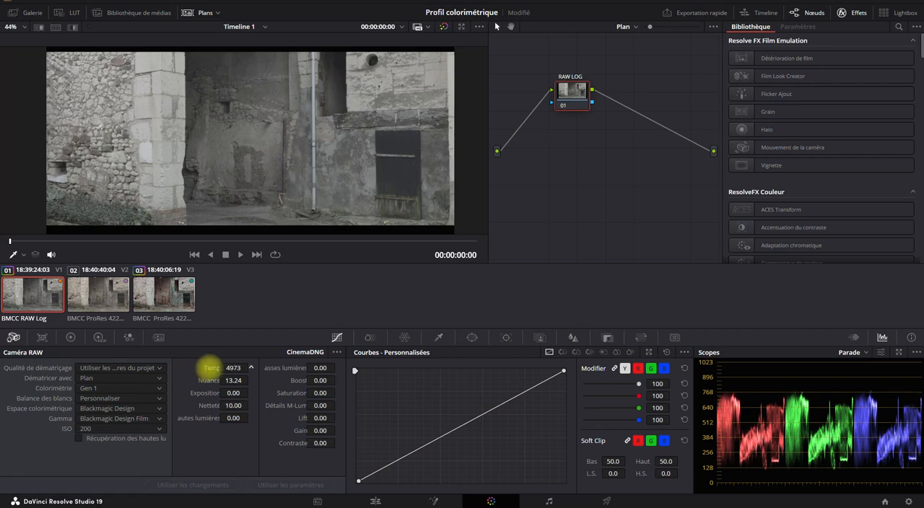
- Set the RAW Log clip's white balance to Lumière du jour, try temperatures between about 2640 and 16640, and restore the preset
click(101, 402)
click(99, 425)
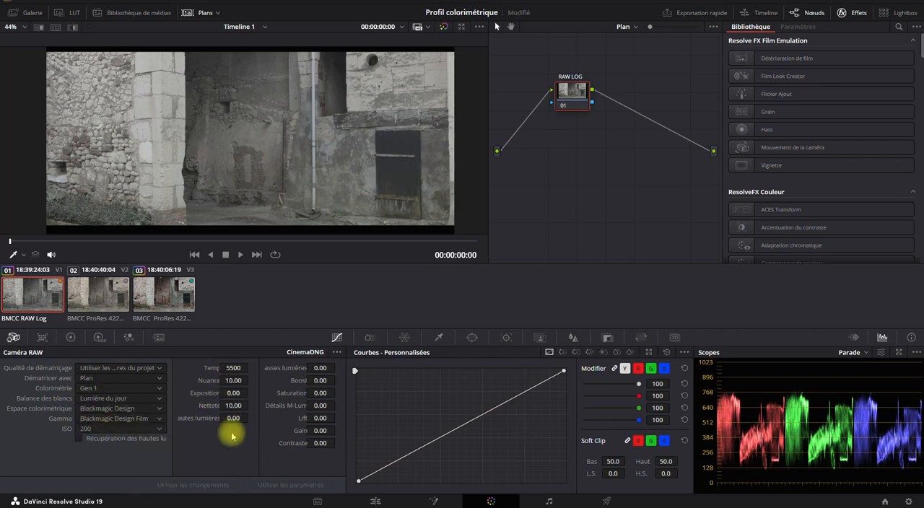
drag(232, 367, 37, 383)
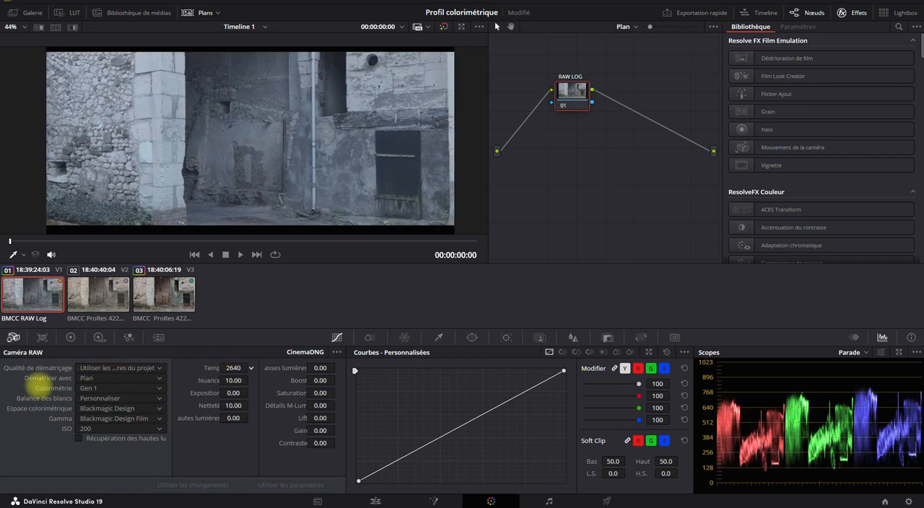
drag(362, 245, 540, 249)
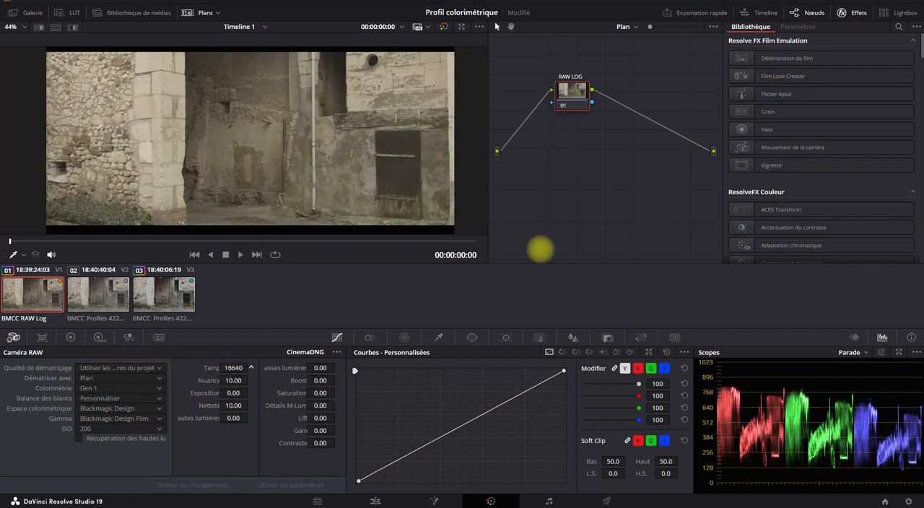
drag(622, 214, 189, 233)
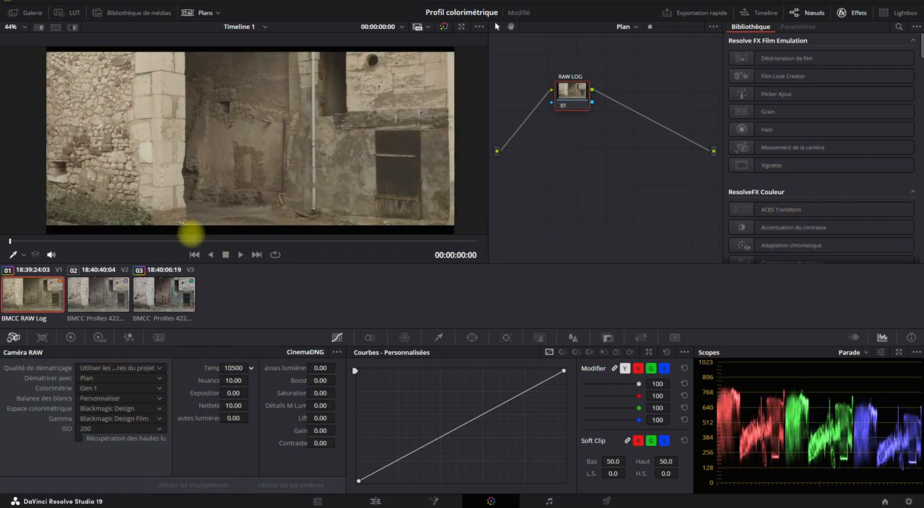
click(127, 398)
click(124, 422)
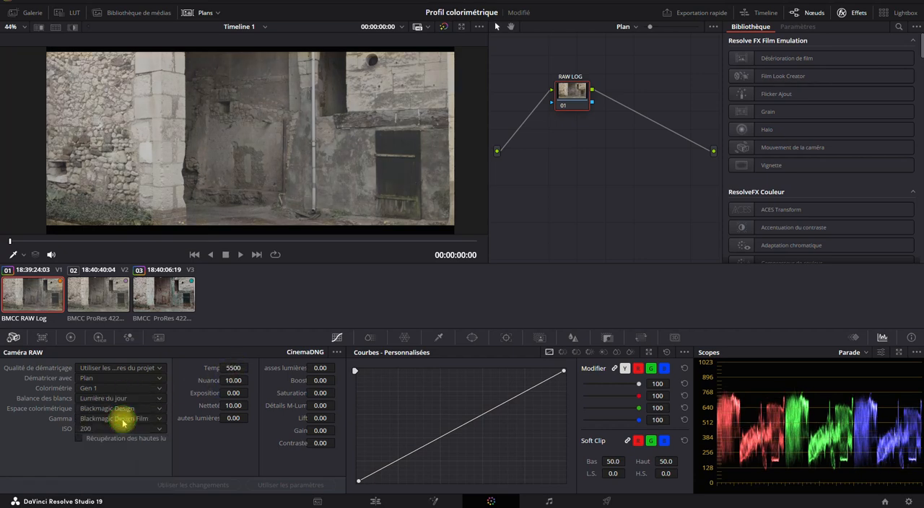
- Try a tint of 16.60 and a highlights adjustment on the RAW Log clip, undo them, and reapply the Lumière du jour white balance
drag(232, 380, 229, 413)
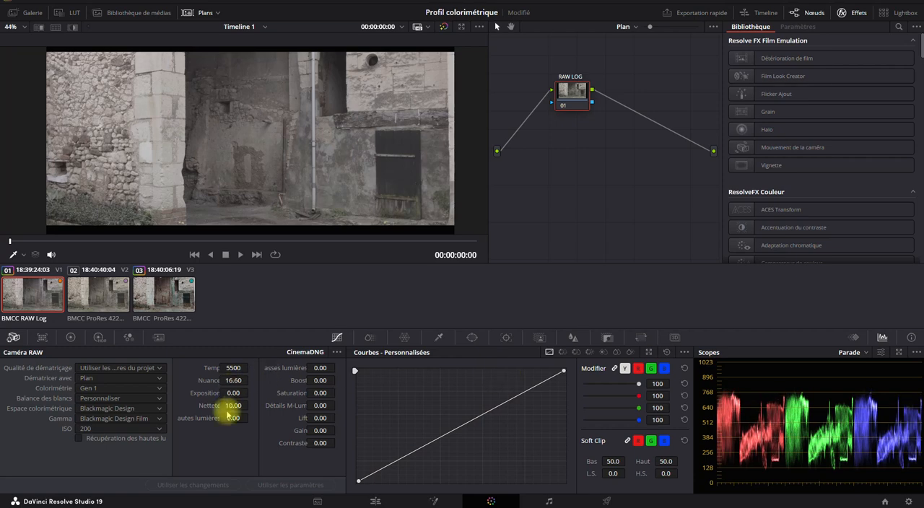
key(ctrl+z)
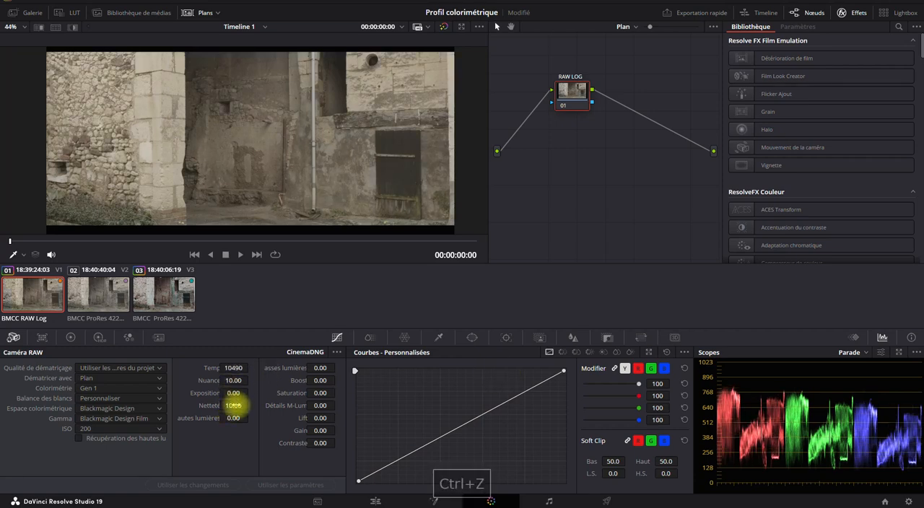
drag(234, 419, 243, 402)
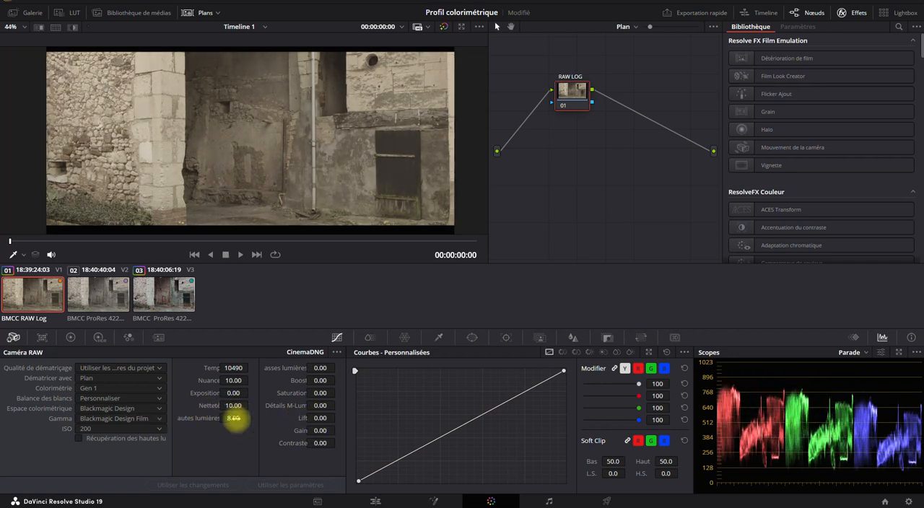
key(ctrl+z)
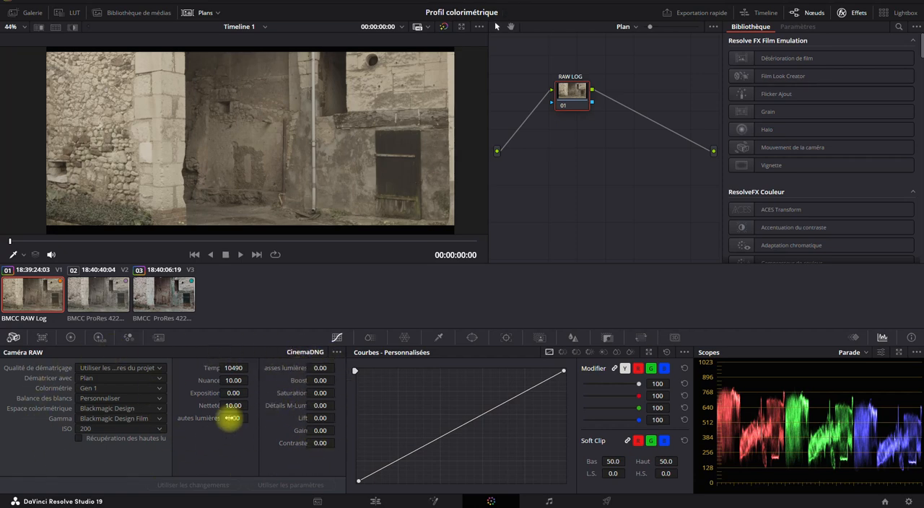
click(127, 400)
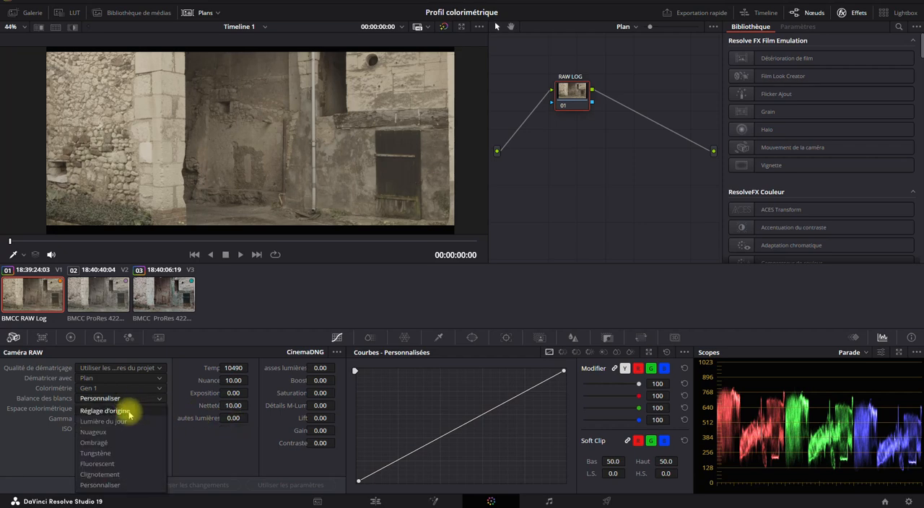
click(128, 423)
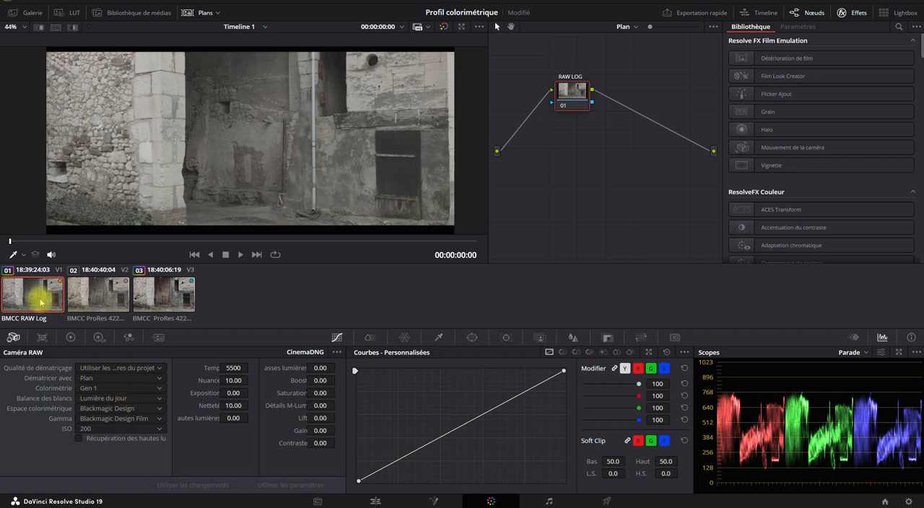
- Compare the RAW Log clip with the ProRes Log clip by alternating between them, ending on the RAW Log clip
click(102, 295)
click(33, 291)
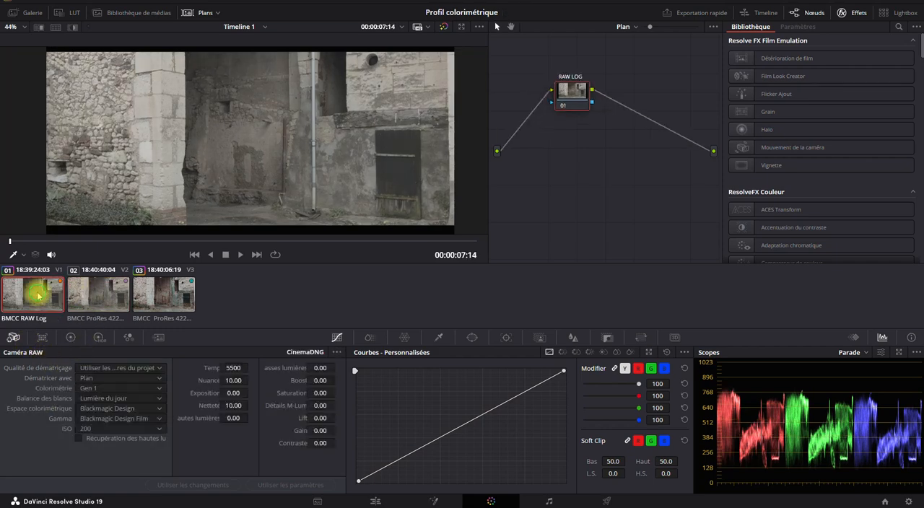
click(91, 290)
click(33, 292)
click(77, 292)
click(33, 291)
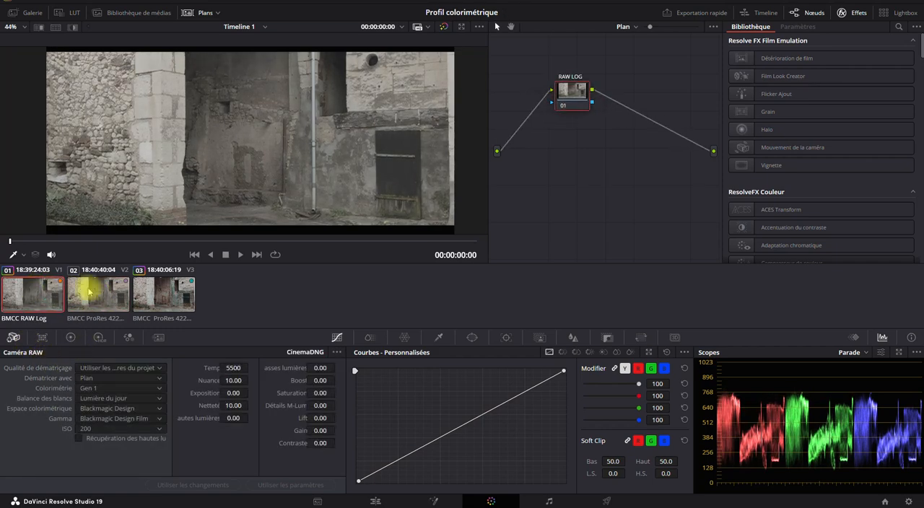
click(90, 292)
click(30, 292)
click(96, 296)
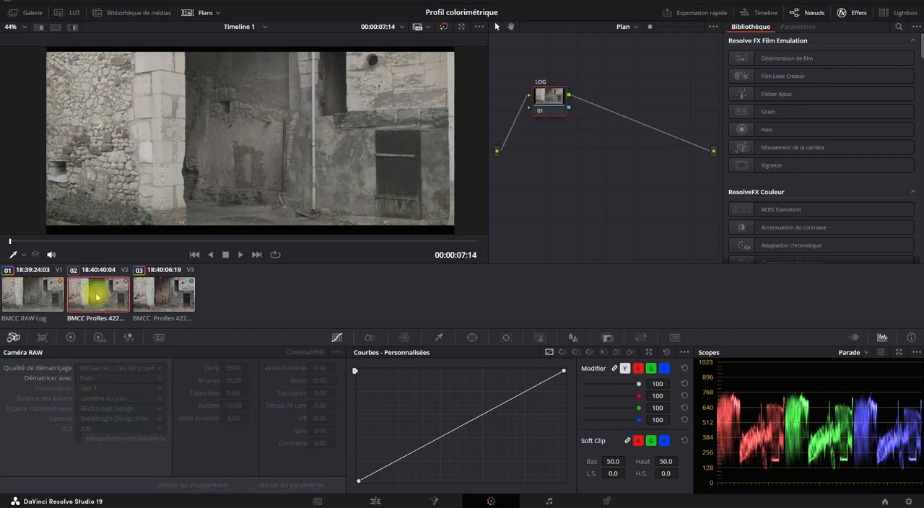
click(55, 292)
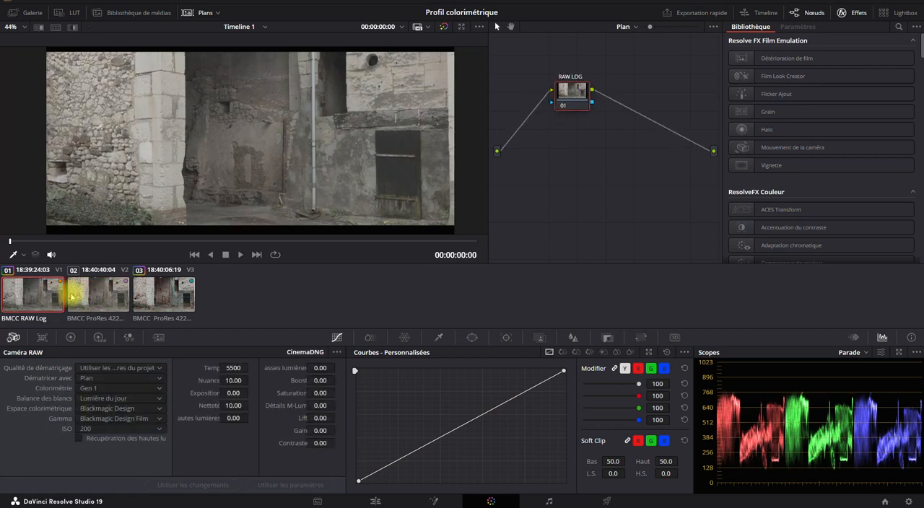
click(100, 293)
click(61, 292)
click(97, 290)
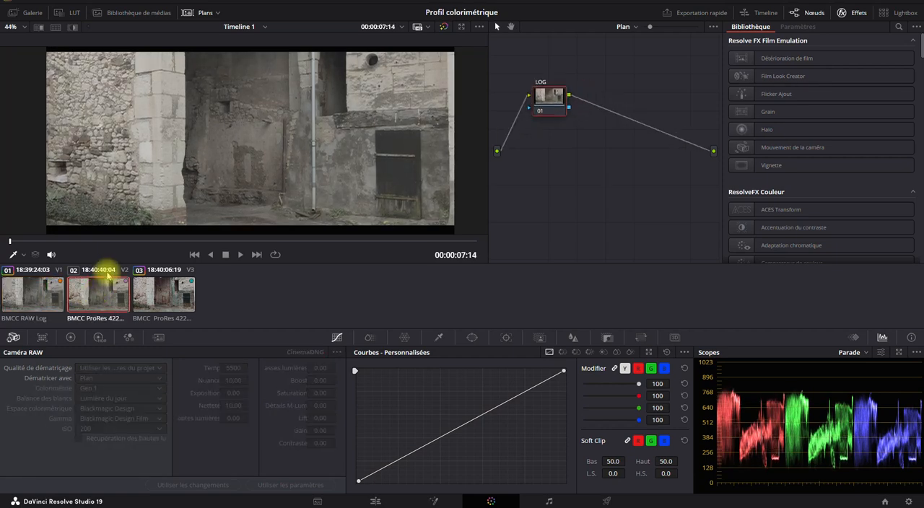
click(27, 297)
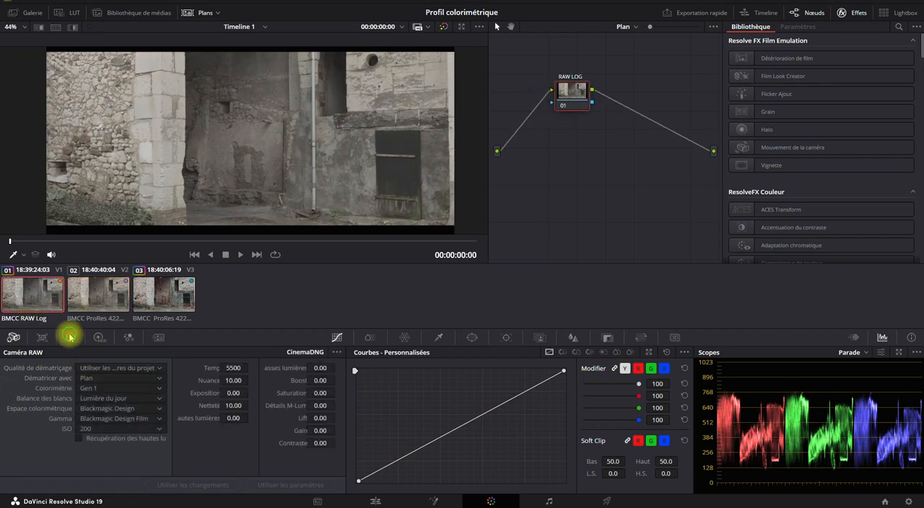
- Add a serial node after the RAW LOG node on the RAW Log clip and label it log_rec709
click(70, 337)
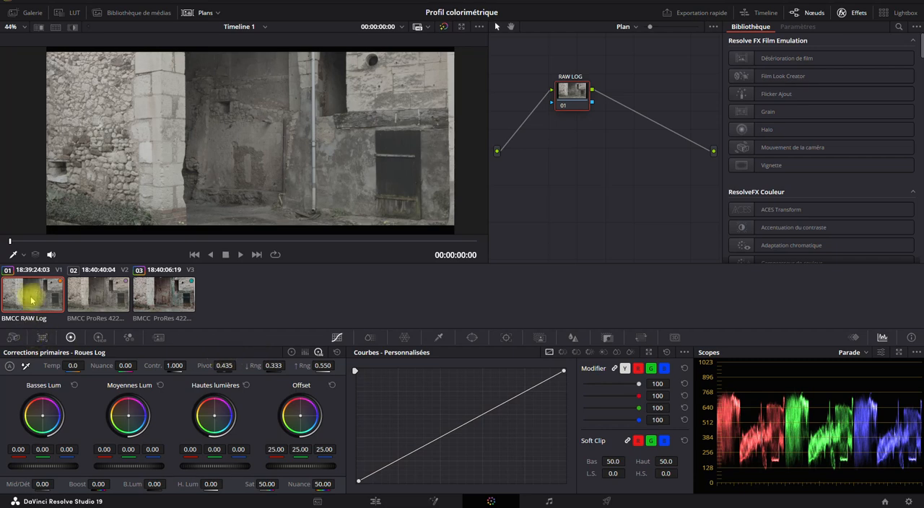
right_click(570, 89)
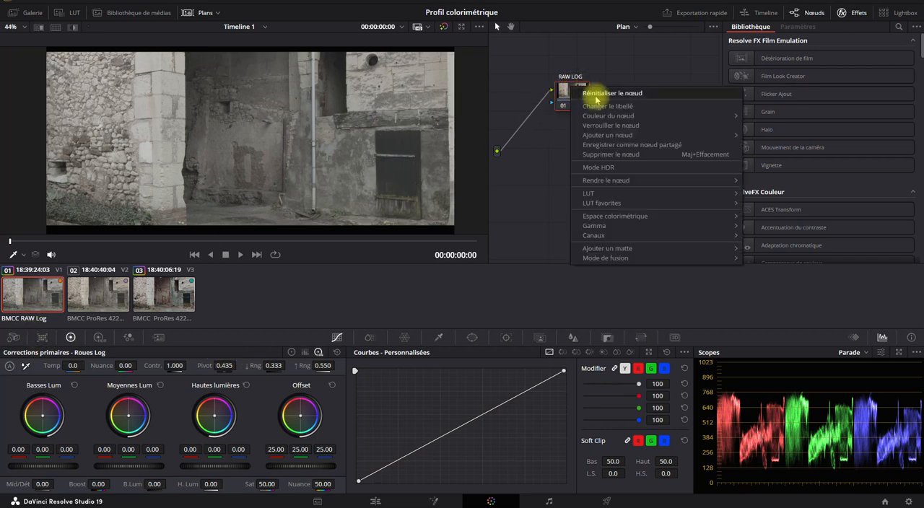
mouse_move(651, 135)
click(762, 138)
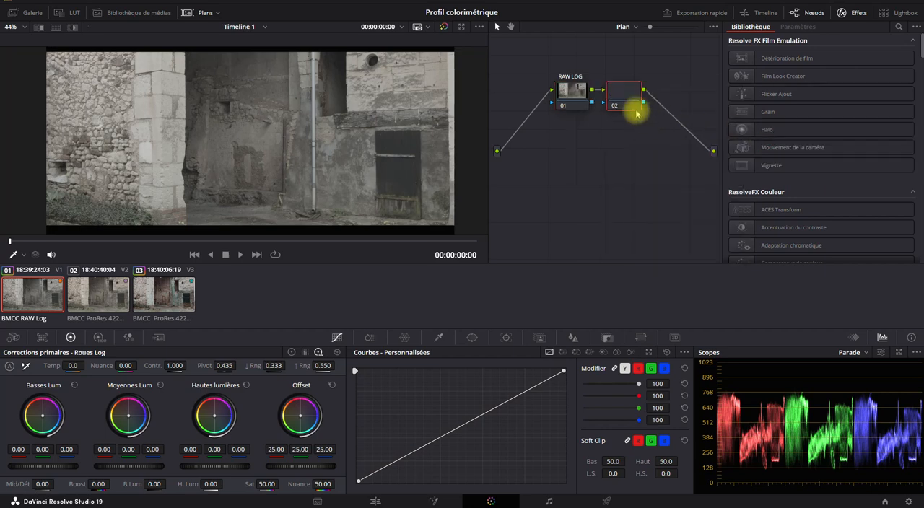
right_click(625, 92)
click(641, 108)
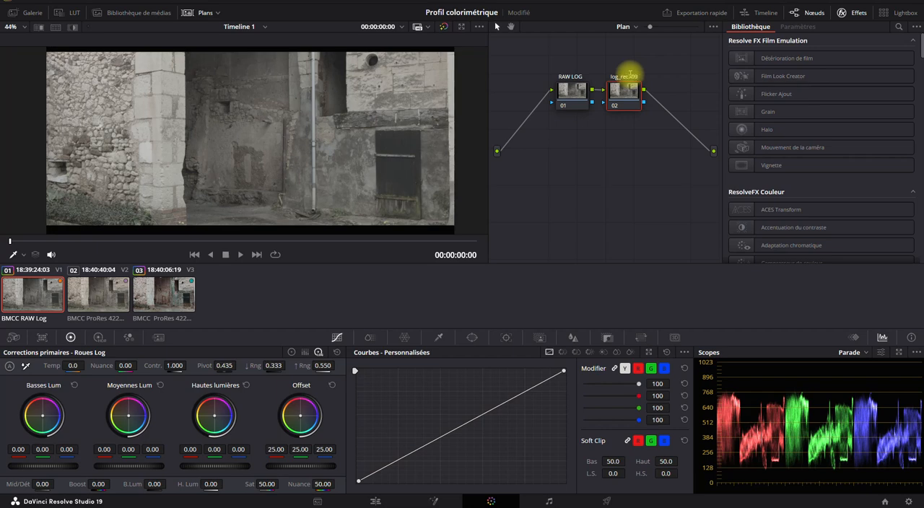
click(610, 173)
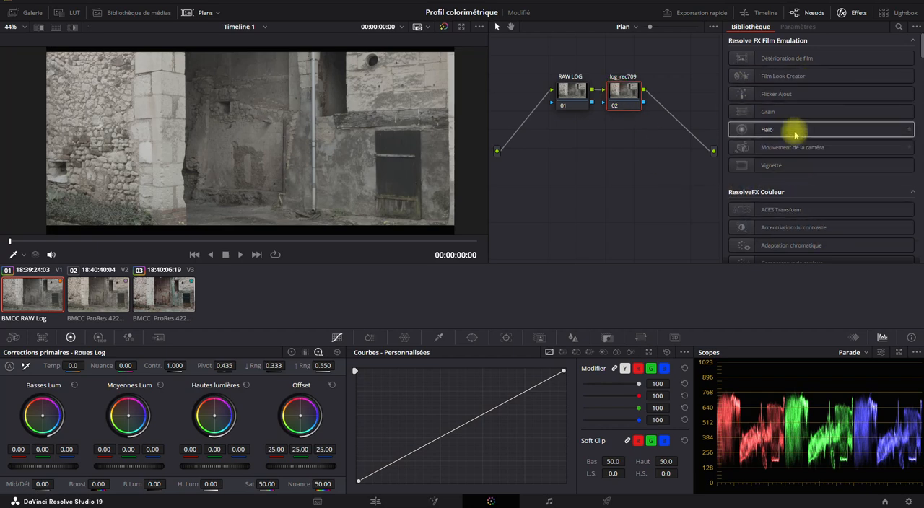
- Apply the Conversion d'espace colorimétrique effect to the log_rec709 node
scroll(789, 130, down, 10)
scroll(791, 133, up, 10)
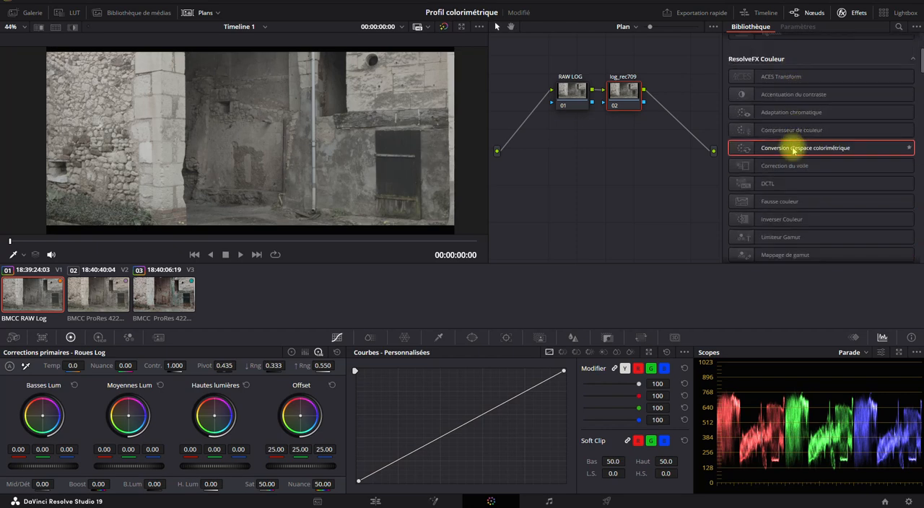
right_click(612, 171)
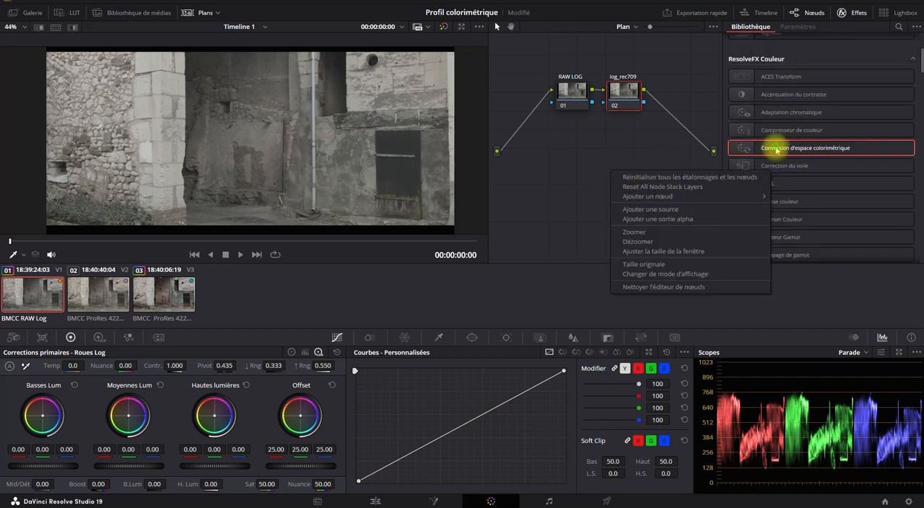
drag(776, 149, 620, 91)
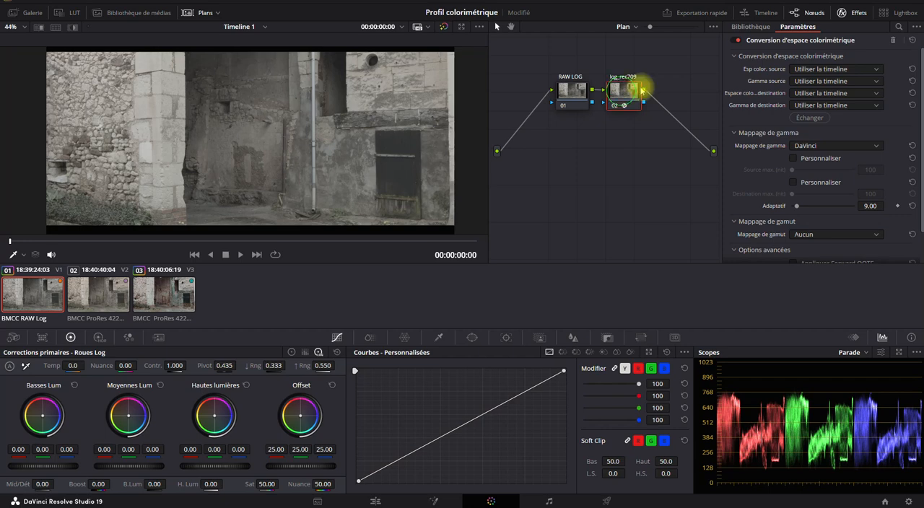
- Set the conversion's source colour space to Blackmagic Design 4K Film Gen 1 and its source gamma to Blackmagic Design Film
click(801, 68)
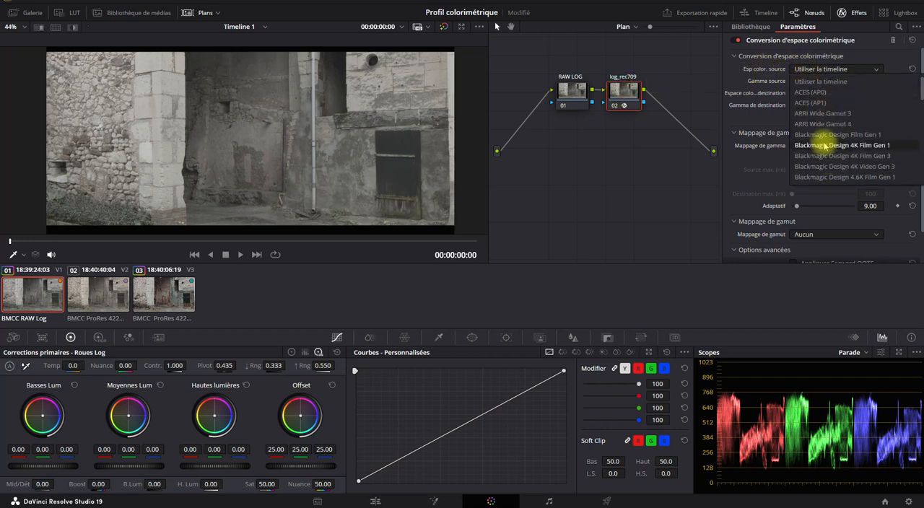
click(823, 146)
click(802, 81)
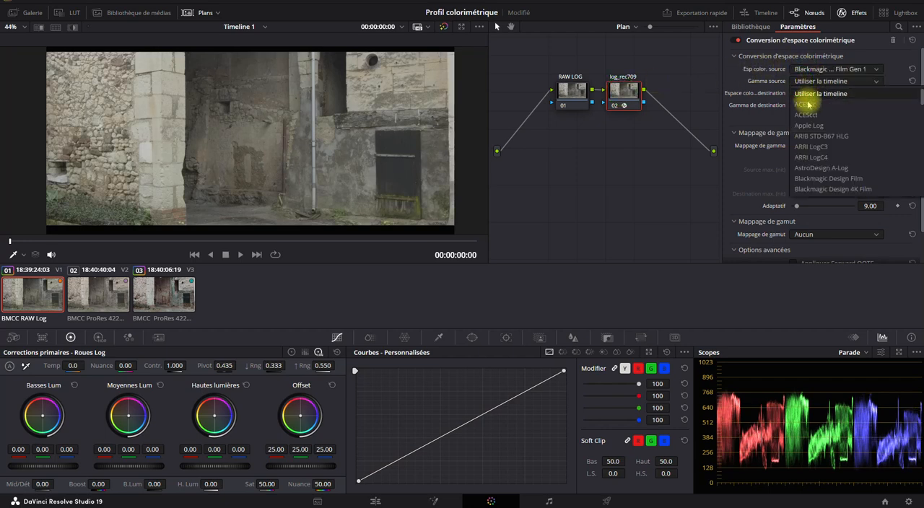
scroll(817, 154, down, 3)
click(821, 147)
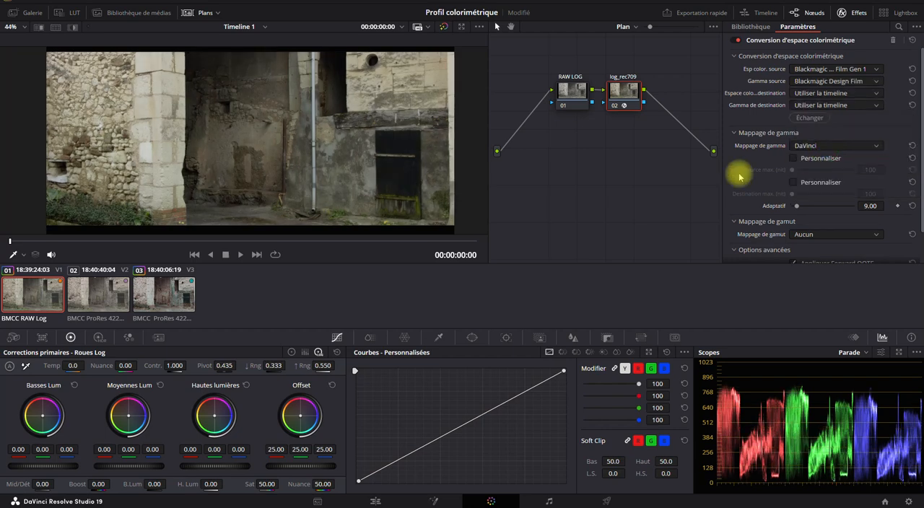
- Set the conversion's destination colour space to Rec.709 and its destination gamma to Gamma 2.4
click(806, 94)
scroll(820, 148, down, 8)
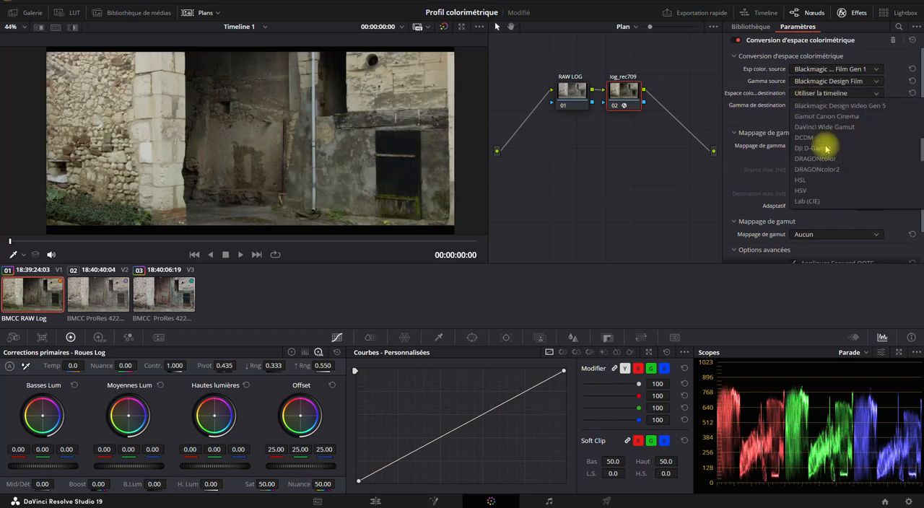
click(820, 151)
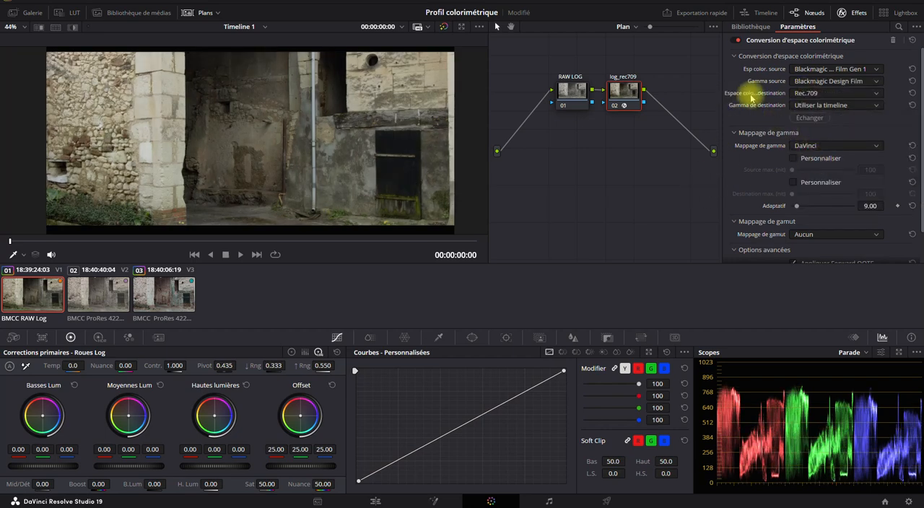
click(814, 105)
scroll(818, 130, down, 3)
scroll(824, 177, down, 4)
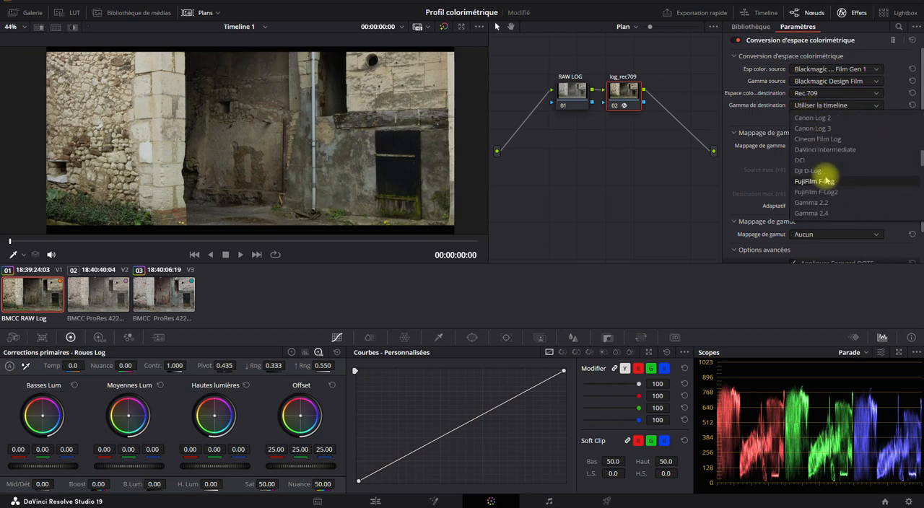
click(822, 212)
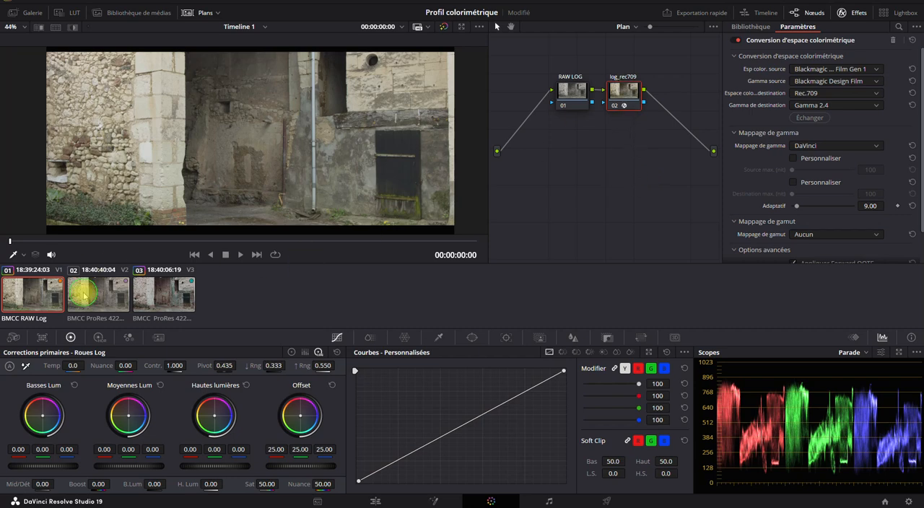
- Add a serial node after the LOG node on the ProRes Log clip and label it rec709
click(84, 291)
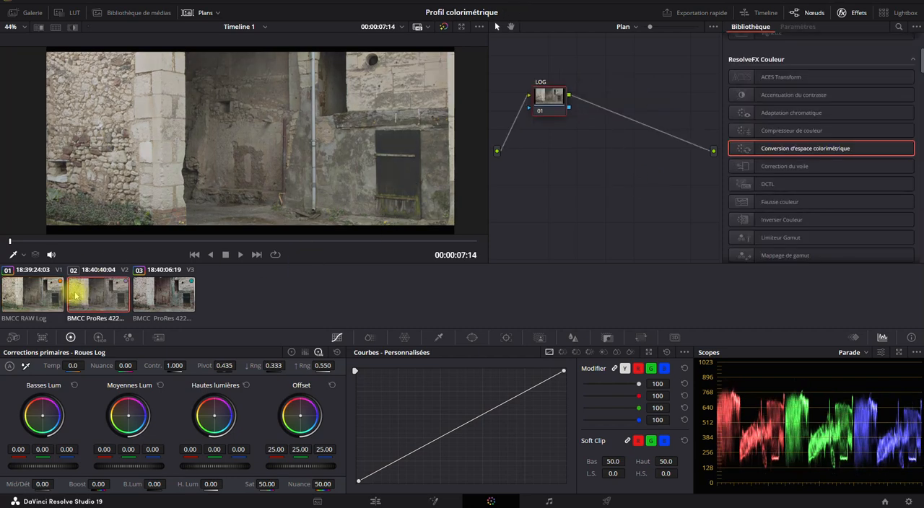
right_click(546, 103)
mouse_move(691, 150)
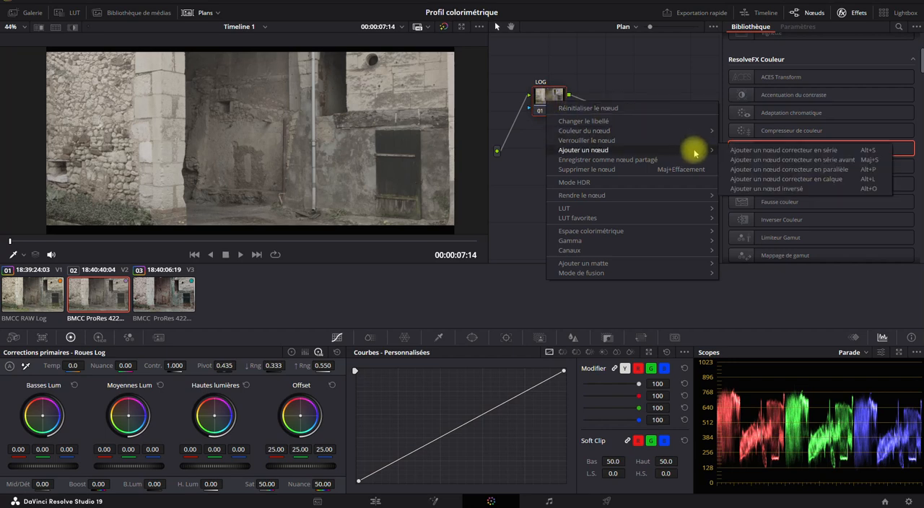
click(750, 152)
right_click(592, 98)
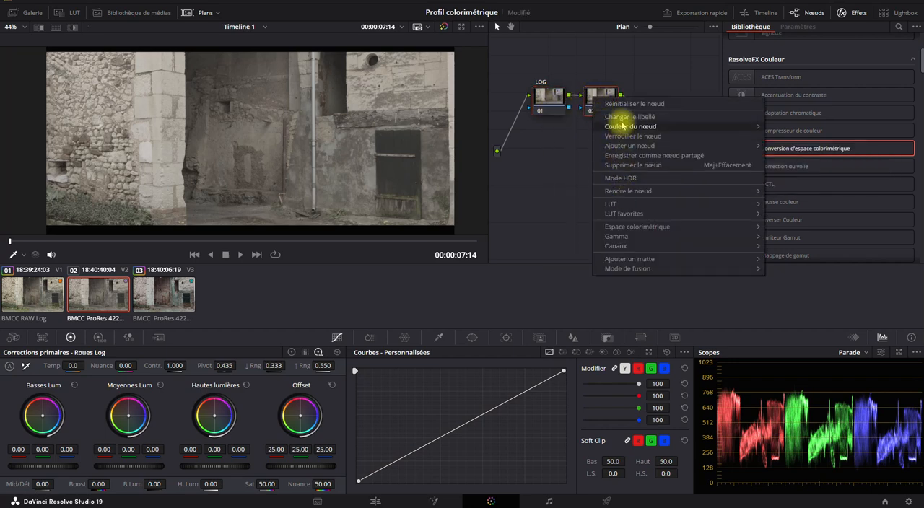
click(584, 81)
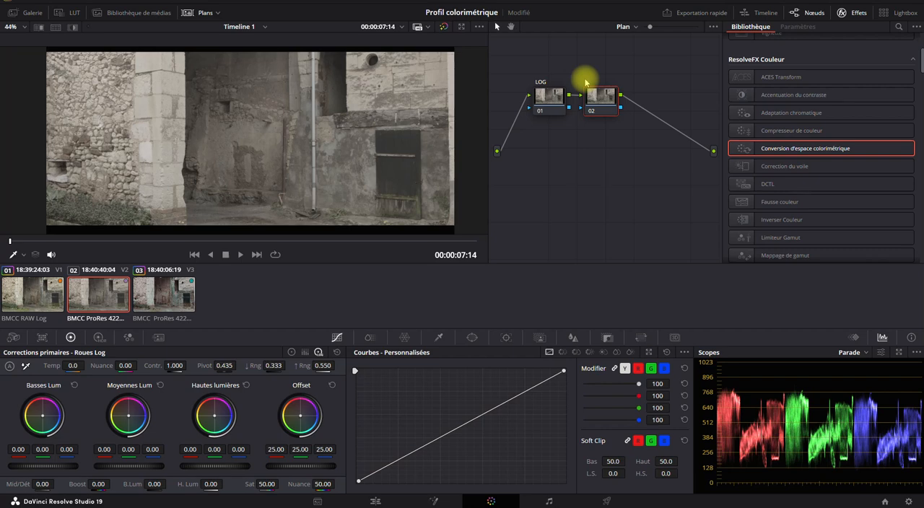
text(rec709)
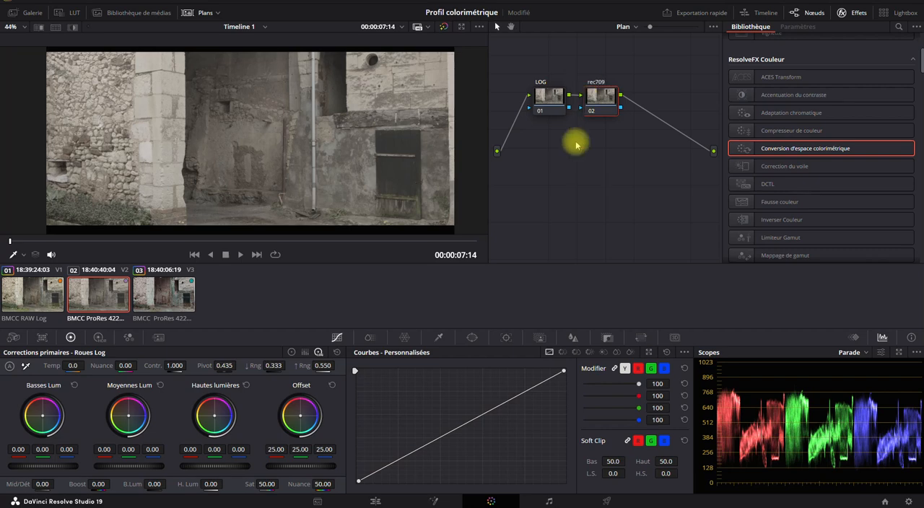
- Apply Conversion d'espace colorimétrique to the rec709 node with source colour space Blackmagic Design Film Gen 1 and source gamma Blackmagic Design Film
drag(744, 148, 591, 95)
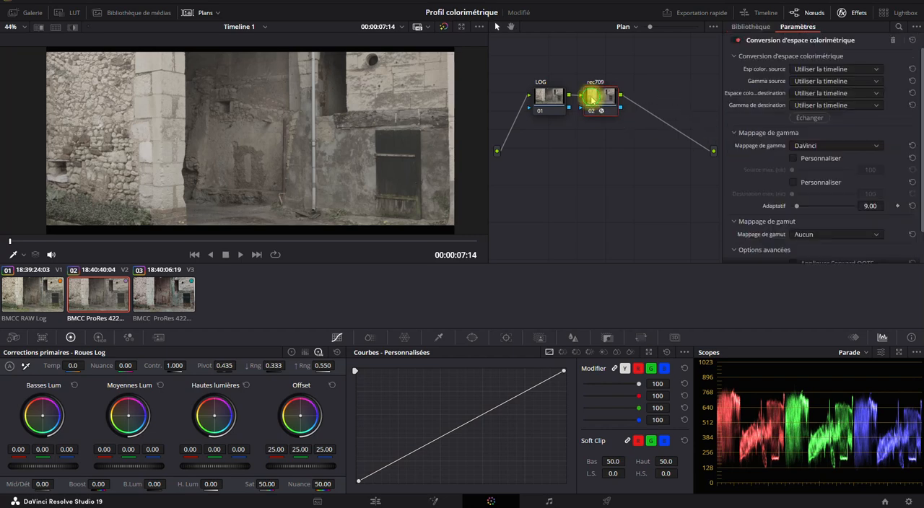
click(815, 69)
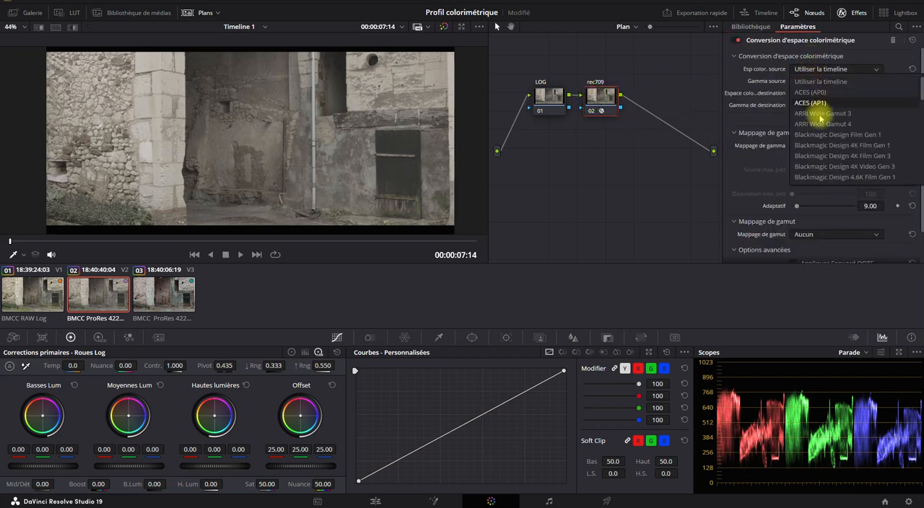
click(823, 134)
click(810, 82)
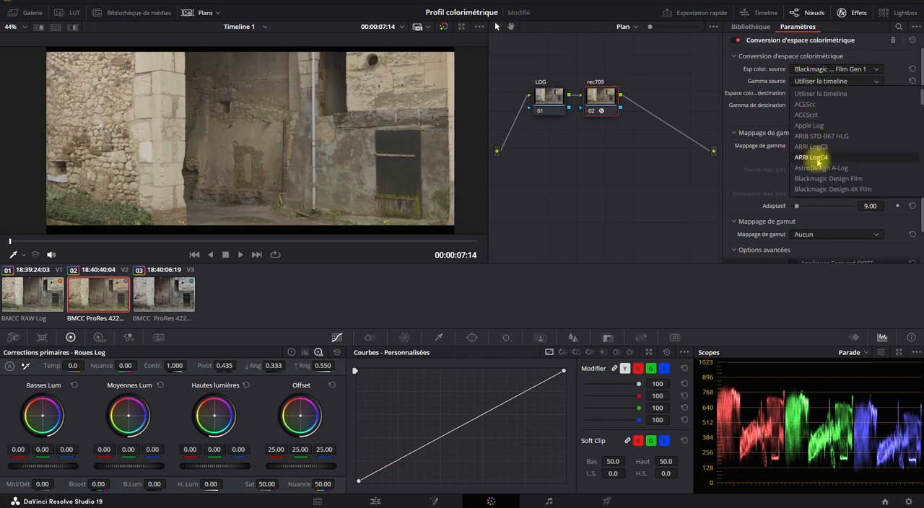
click(816, 179)
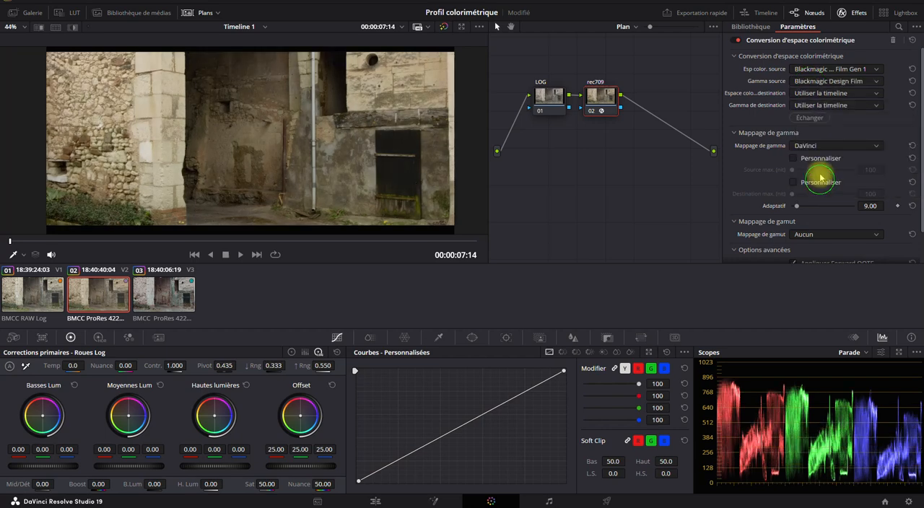
- Set the rec709 node's destination colour space to Rec.709 and its destination gamma to Gamma 2.4
click(803, 94)
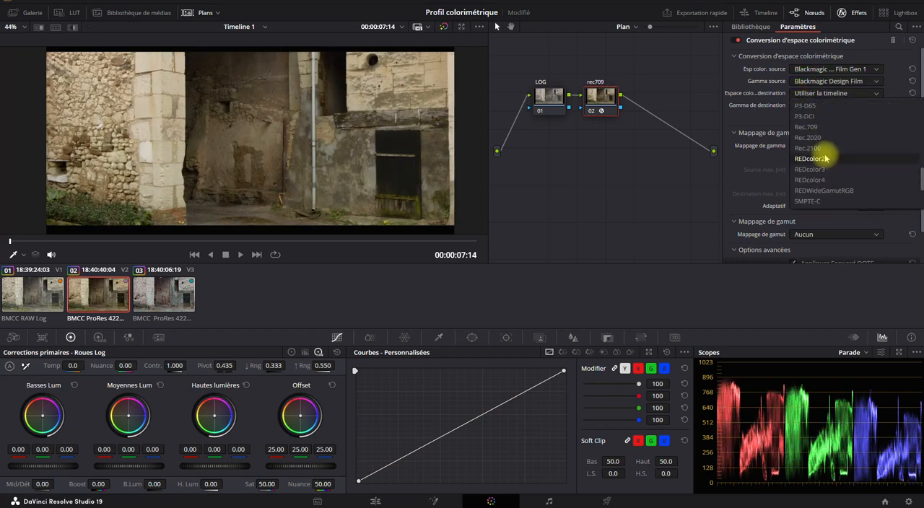
click(814, 126)
click(817, 105)
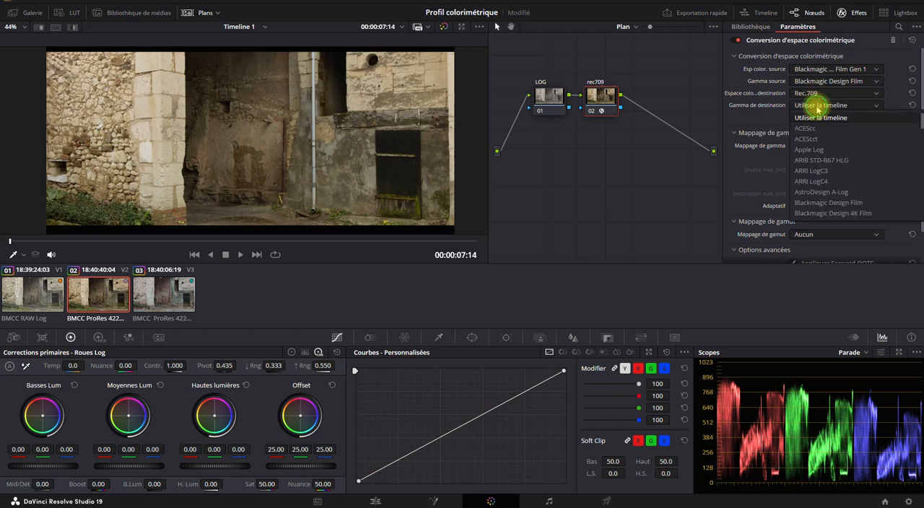
scroll(823, 180, down, 6)
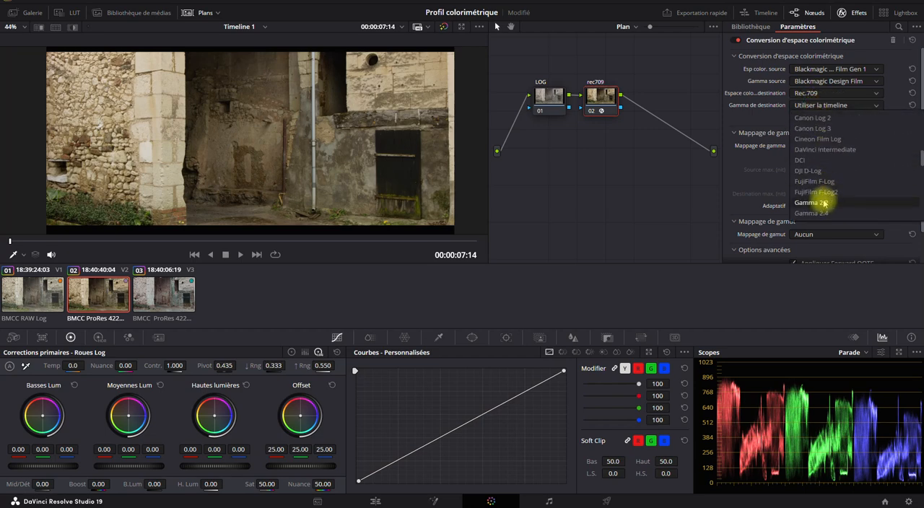
click(823, 211)
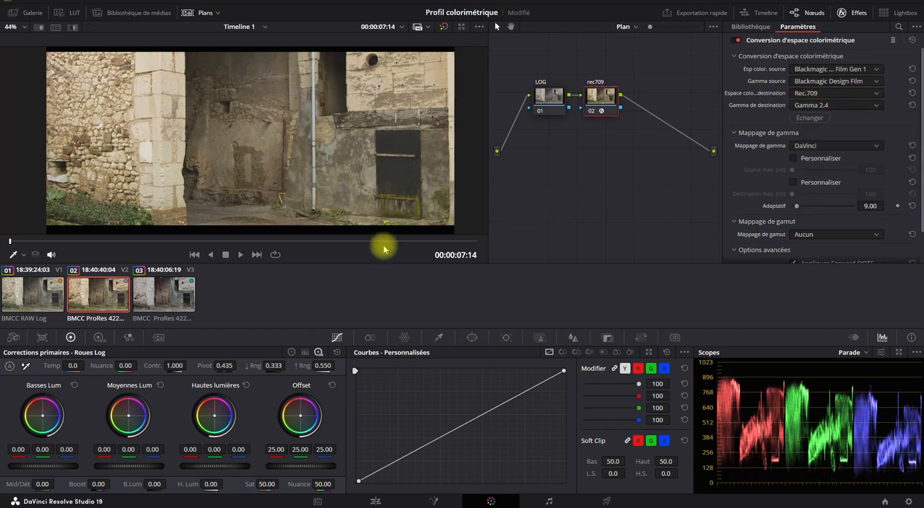
- Compare the colours of the converted RAW Log and ProRes Log clips by switching repeatedly between them
click(33, 292)
click(88, 296)
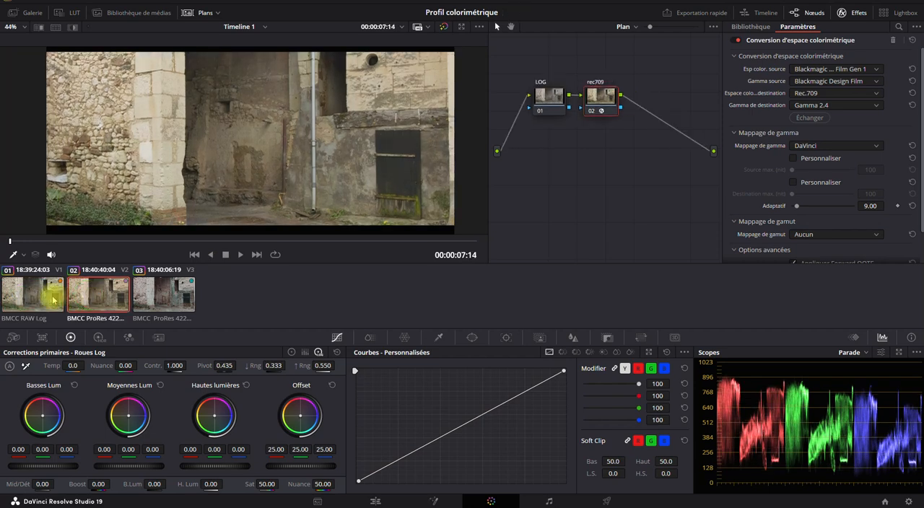
click(53, 296)
click(94, 294)
click(30, 278)
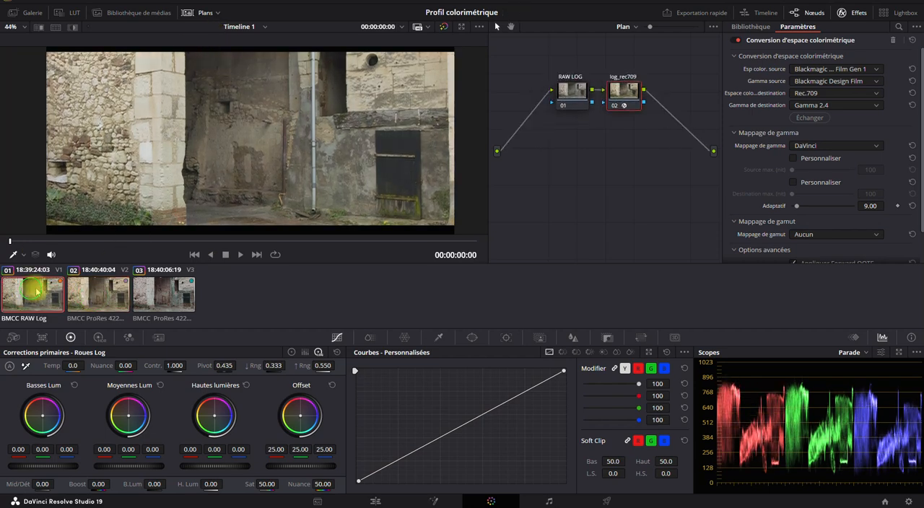
click(94, 286)
click(45, 286)
click(84, 289)
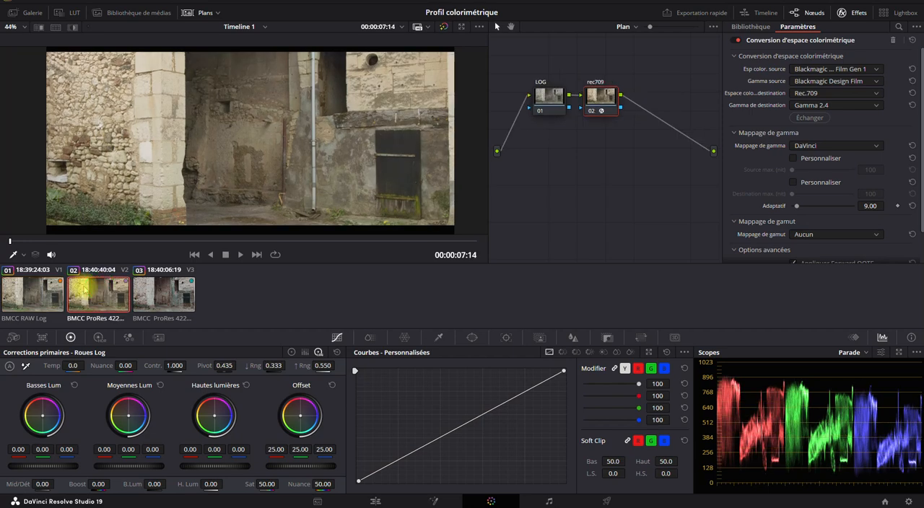
click(34, 292)
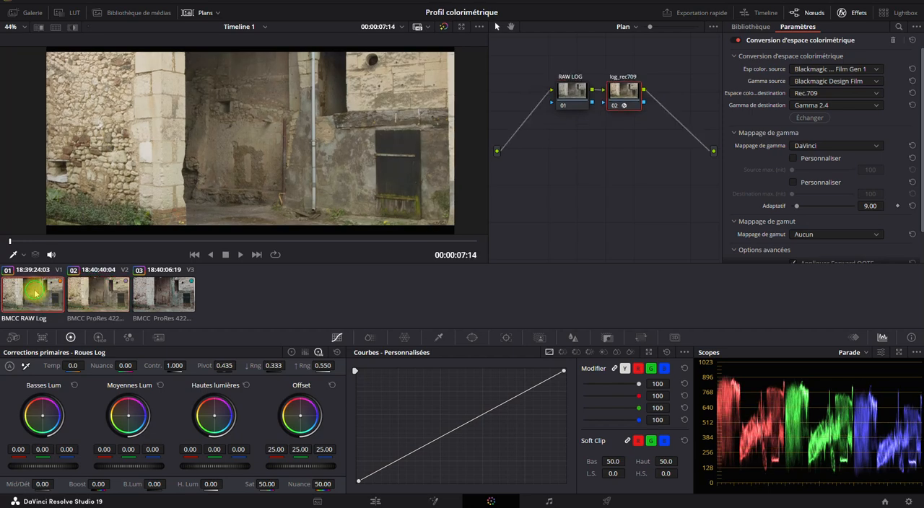
click(75, 296)
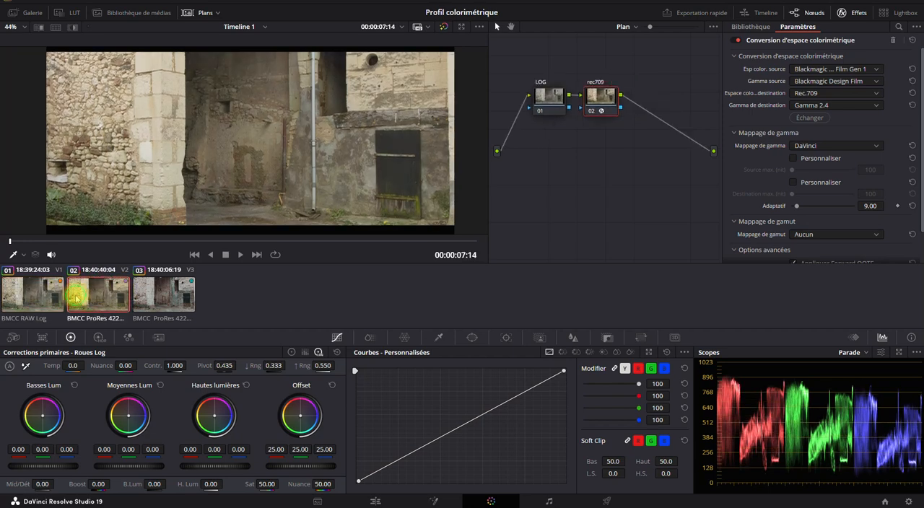
- Set the RAW Log clip's Camera RAW colour temperature to 4980
click(28, 299)
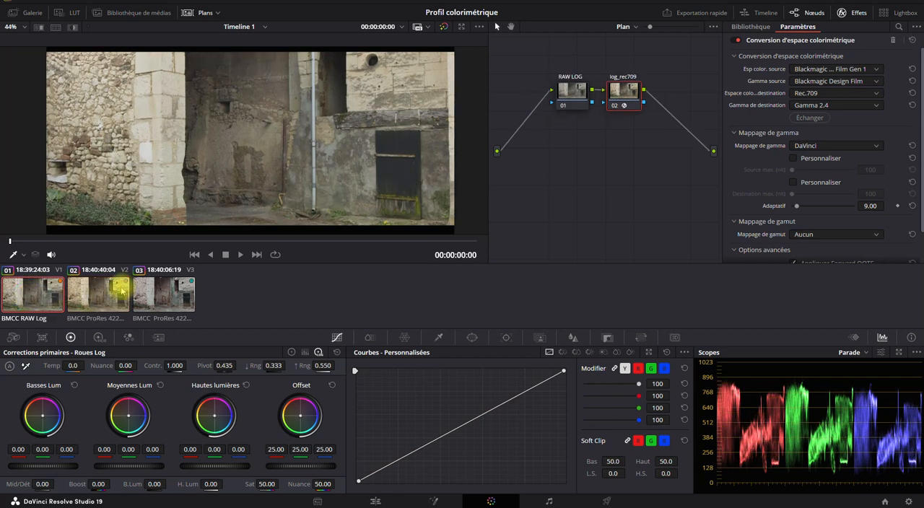
click(13, 337)
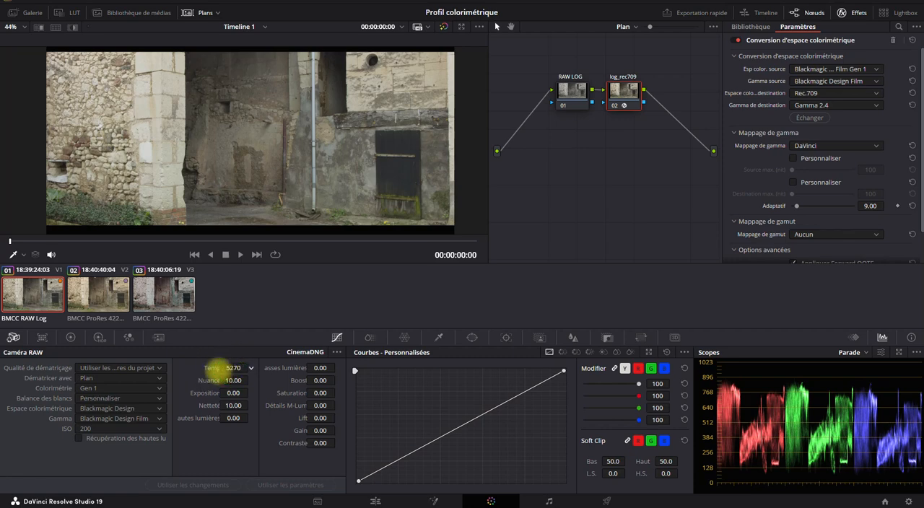
drag(216, 368, 245, 365)
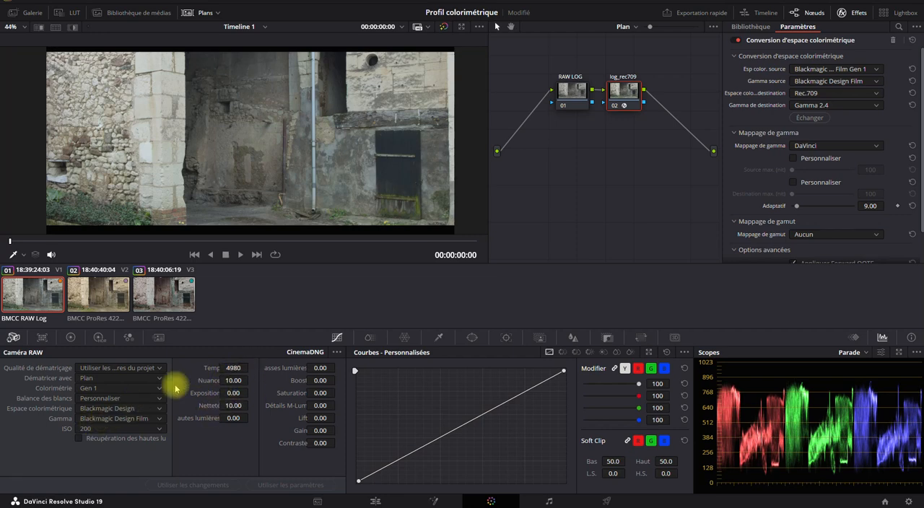
- Set the primary correction temperature of the LOG node on the ProRes Log clip to -380
click(91, 293)
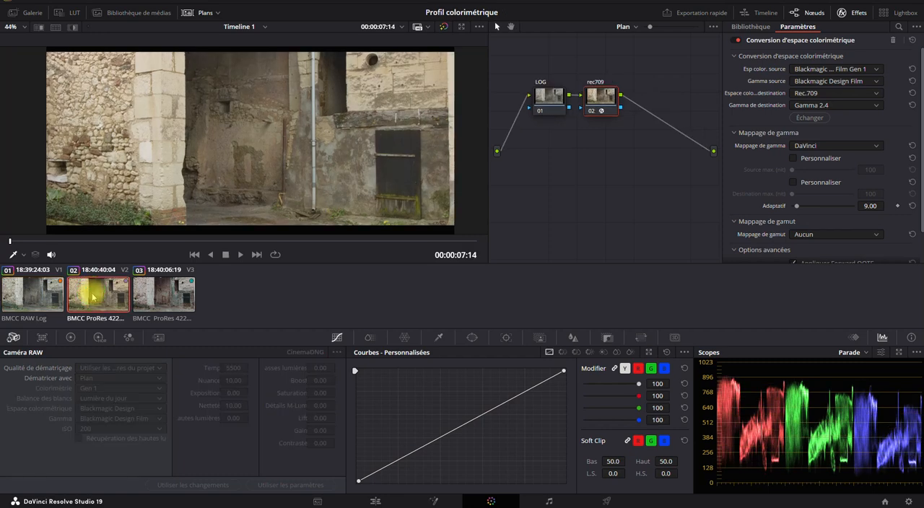
click(543, 97)
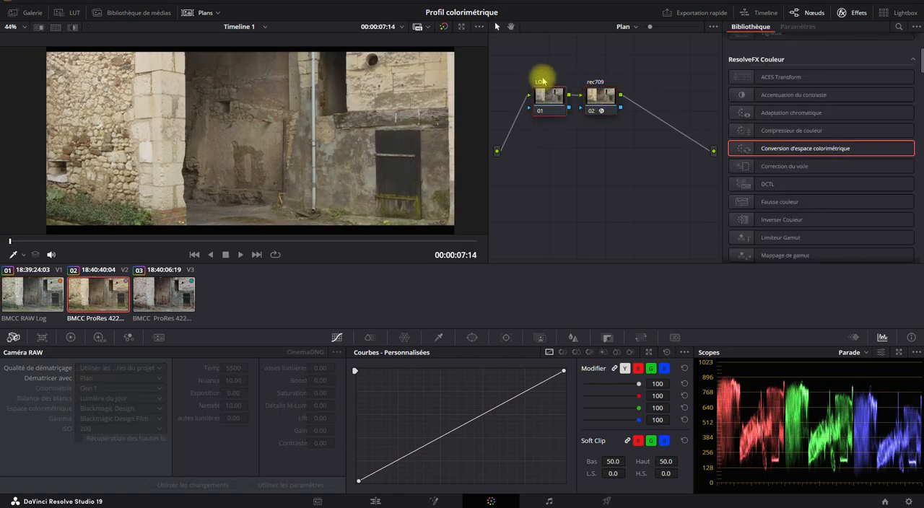
click(70, 337)
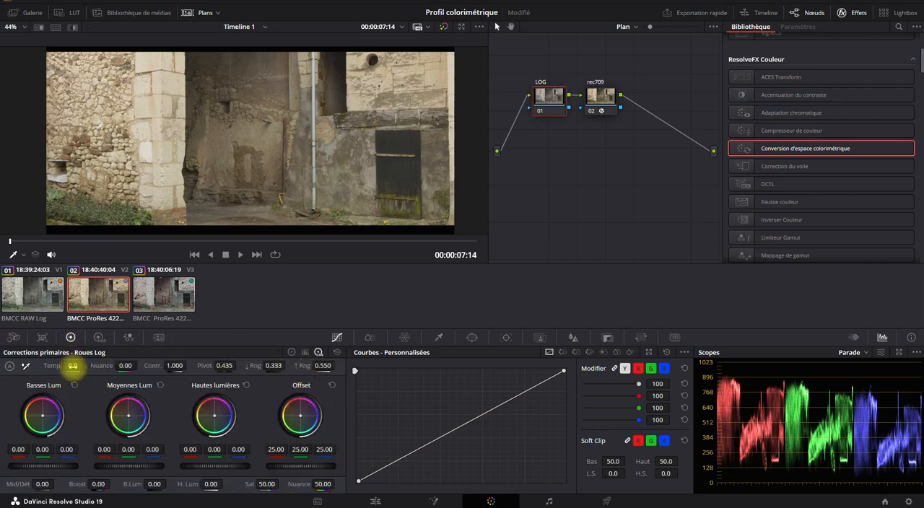
drag(72, 366, 53, 366)
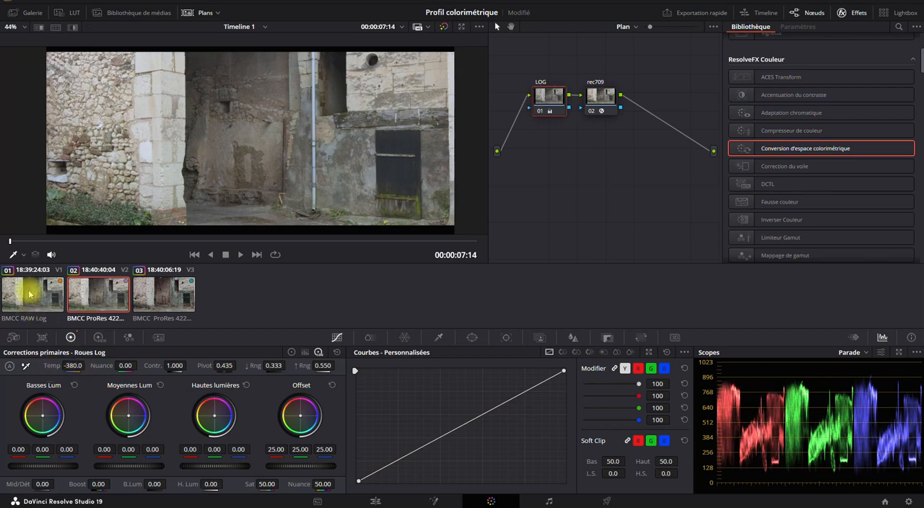
- Compare the white balance of the RAW Log and ProRes Log clips by alternating between the two full-frame images
click(64, 294)
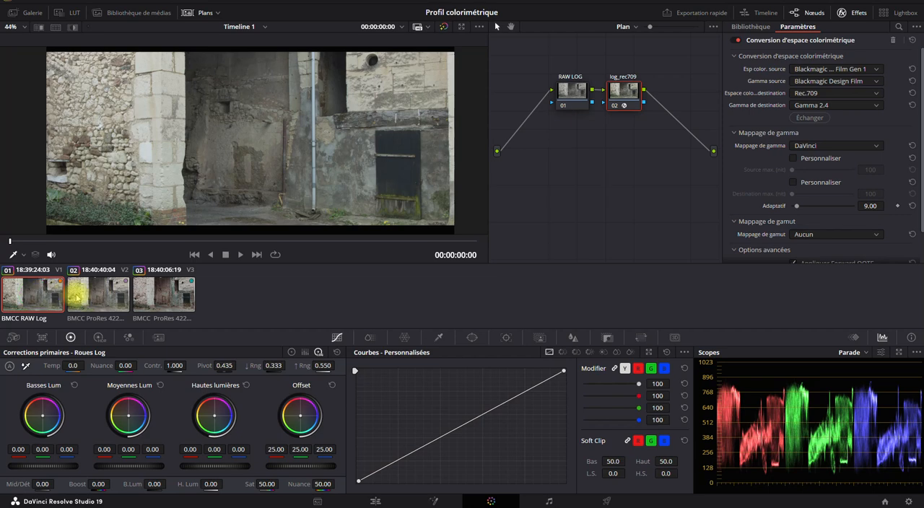
click(77, 297)
click(36, 296)
click(85, 296)
click(43, 302)
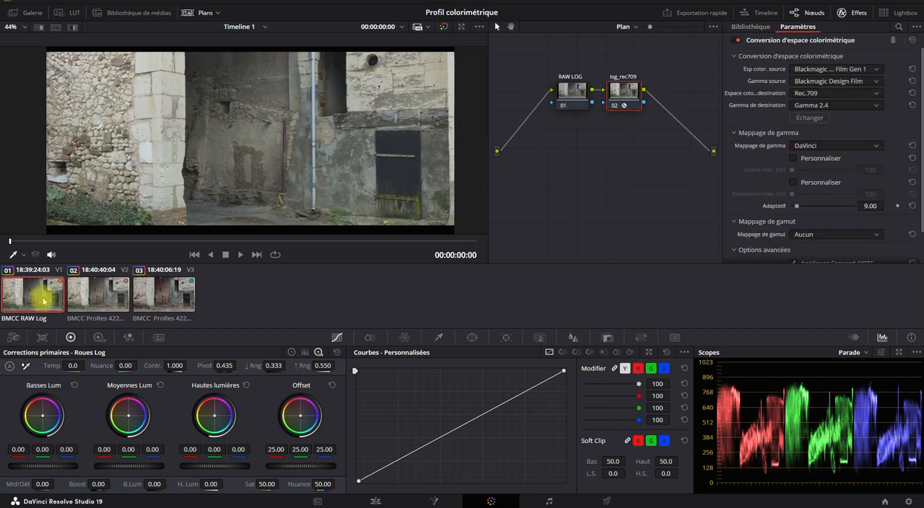
click(82, 297)
click(41, 301)
click(93, 289)
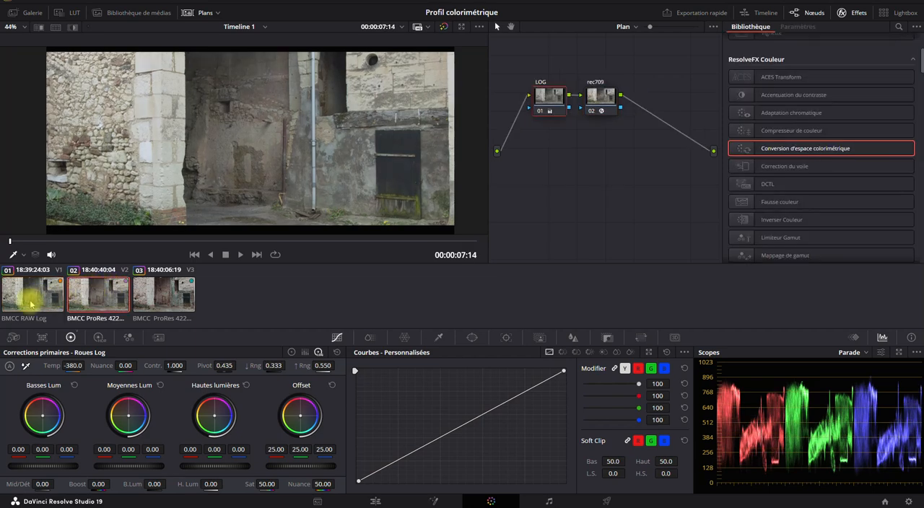
click(33, 303)
click(121, 296)
click(43, 297)
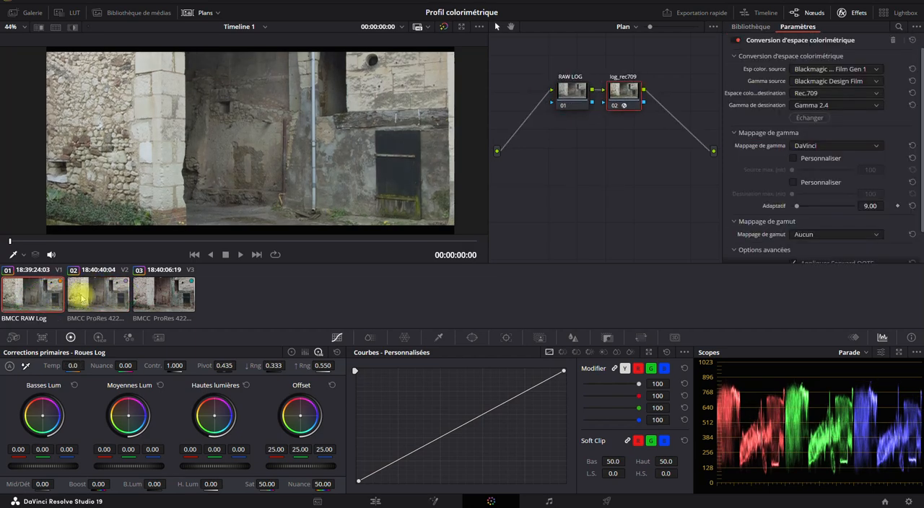
click(97, 298)
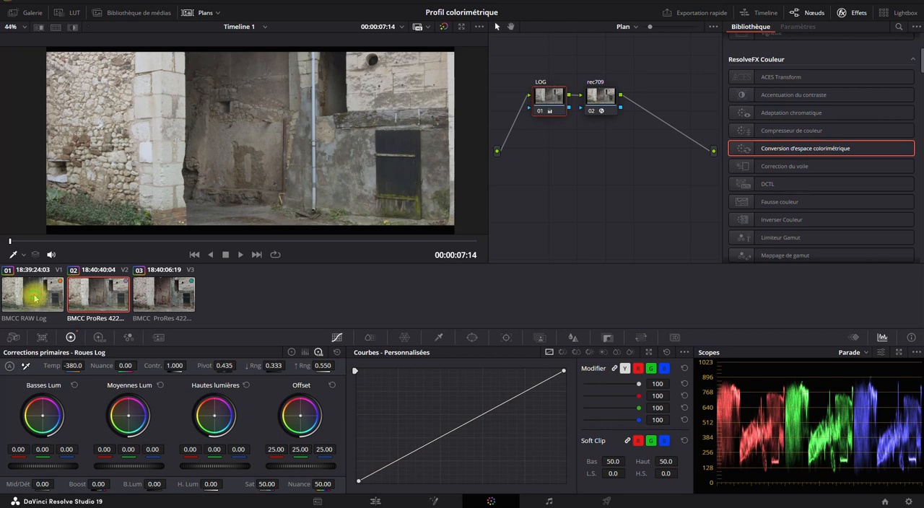
click(35, 294)
click(85, 296)
click(36, 297)
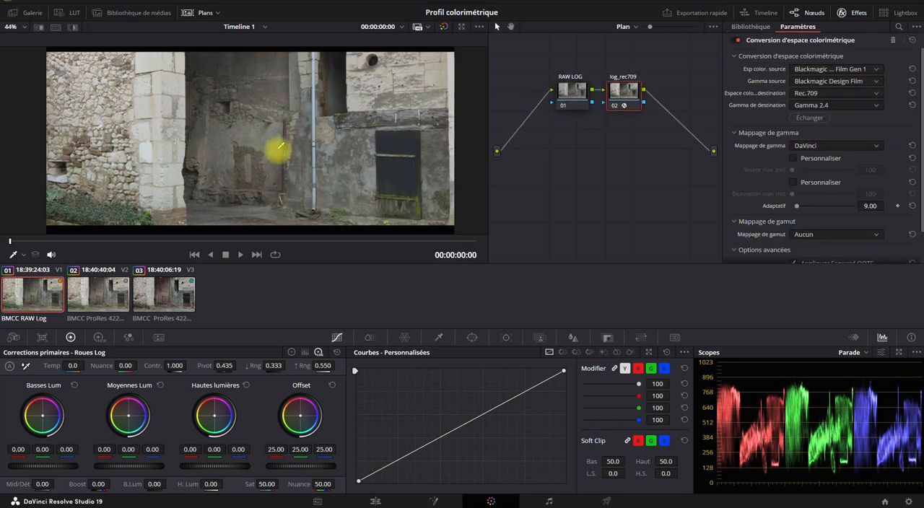
- Compare the wall, pipe and door details of the RAW Log and ProRes Log clips at 111% magnification
scroll(276, 148, up, 5)
scroll(281, 143, up, 2)
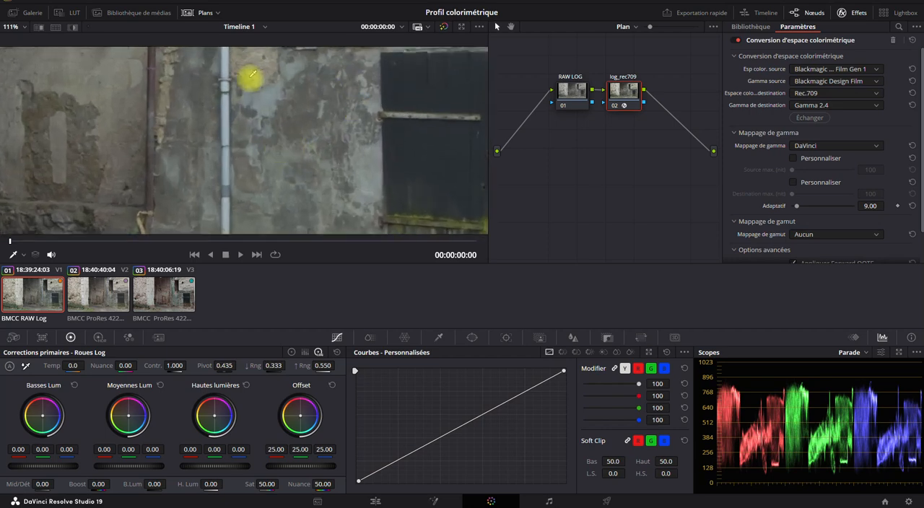
click(96, 296)
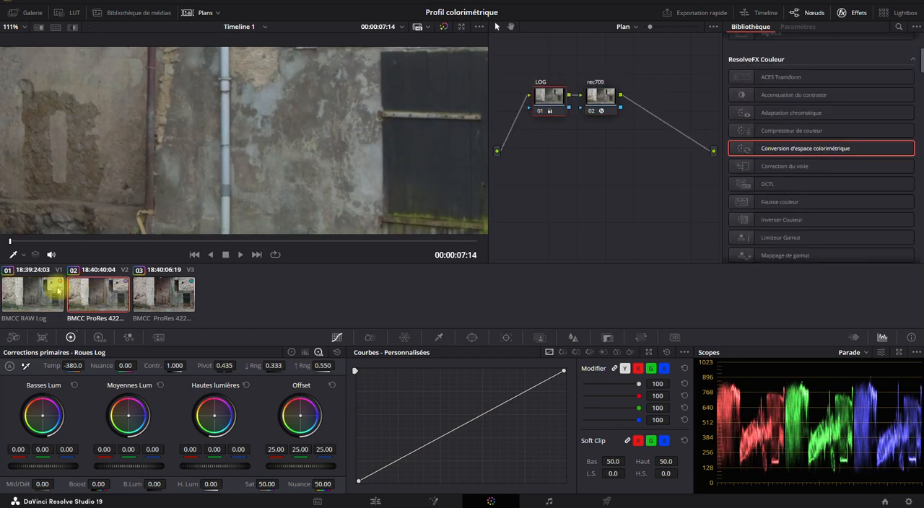
click(36, 292)
click(81, 289)
click(50, 292)
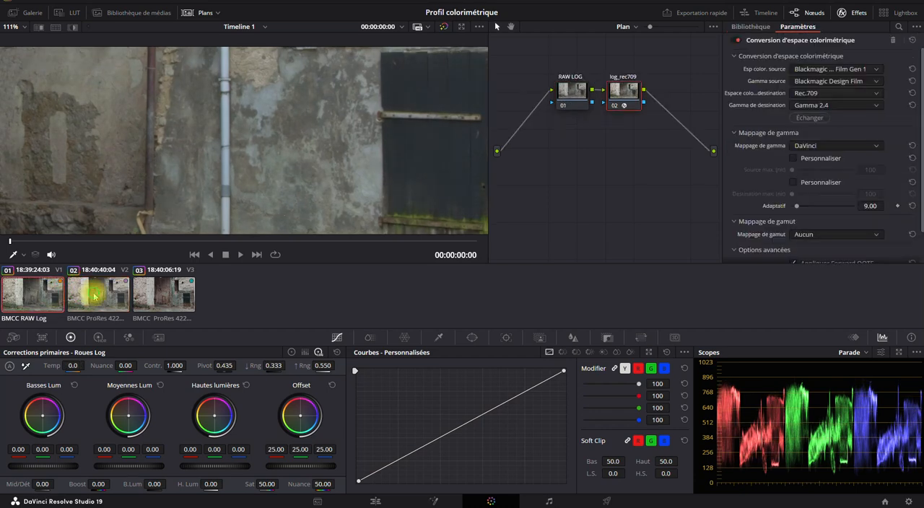
click(91, 290)
click(29, 290)
click(94, 294)
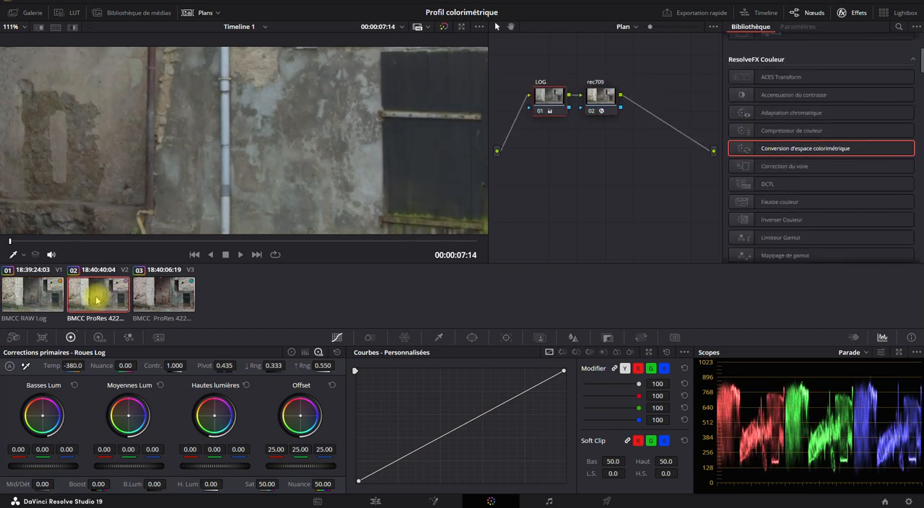
- Compare the worn plaster wall in the RAW Log and ProRes Log clips at 111% magnification
click(45, 292)
click(101, 292)
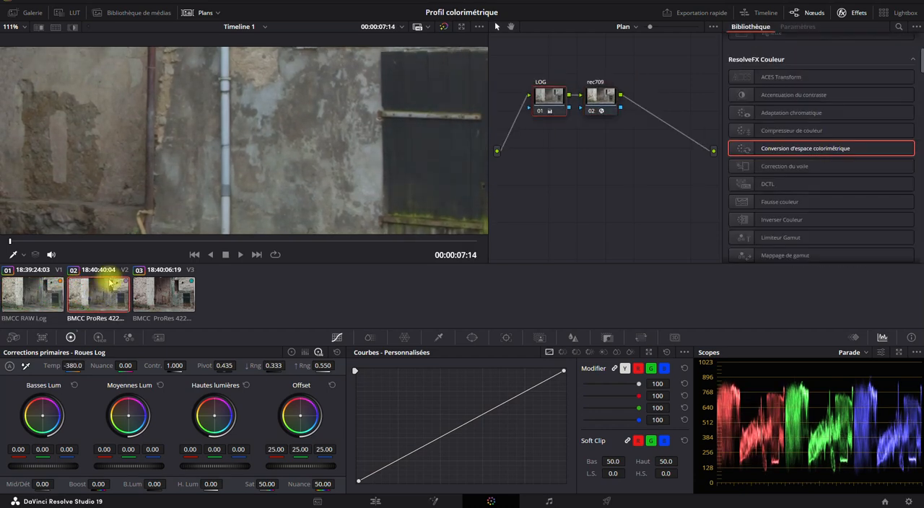
drag(178, 115, 319, 147)
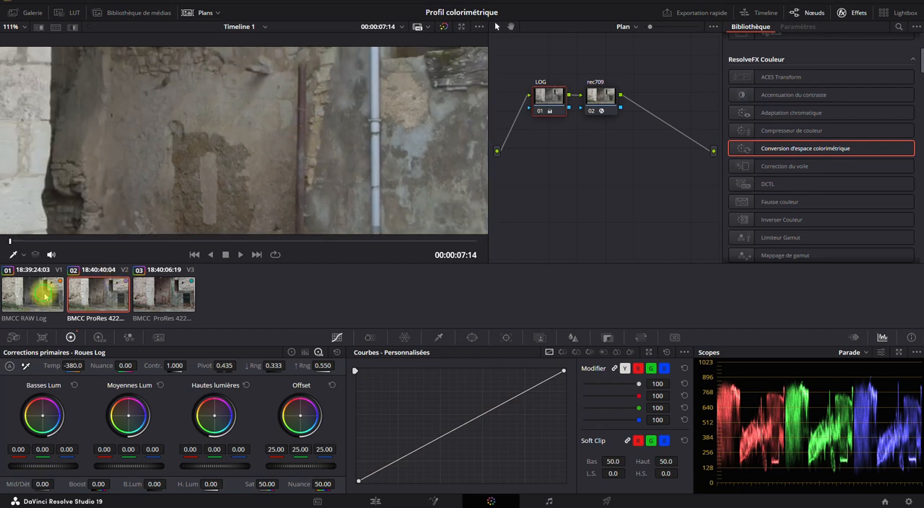
click(46, 295)
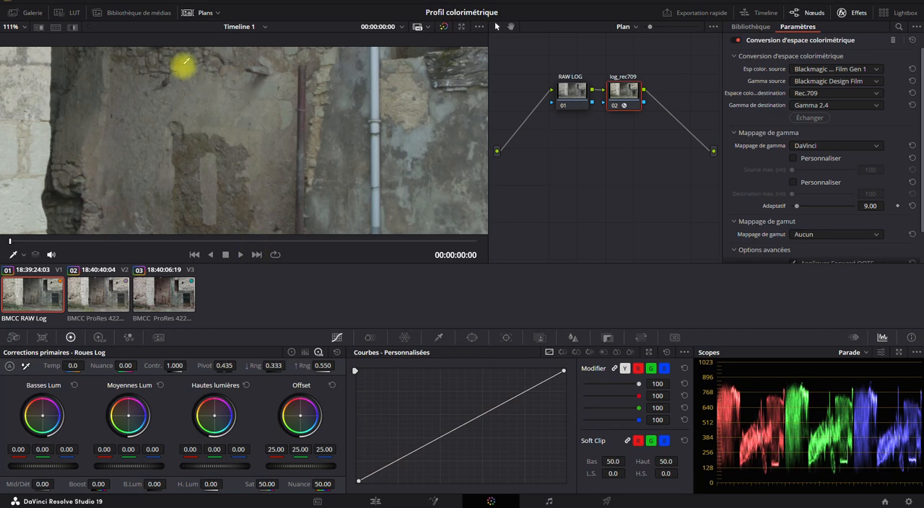
- Hide the clip thumbnails and compare plaster texture at 243% magnification in both Log clips, including frames with the passing man
click(204, 12)
scroll(281, 208, up, 5)
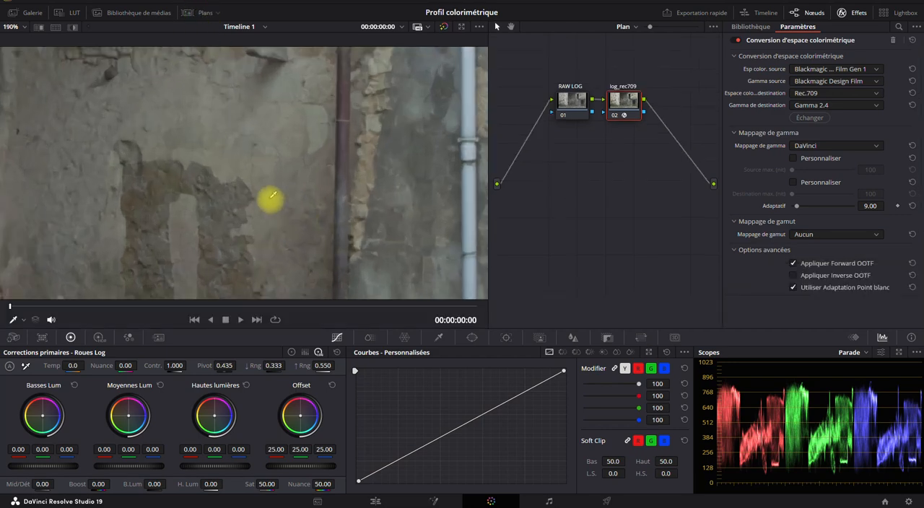
click(256, 319)
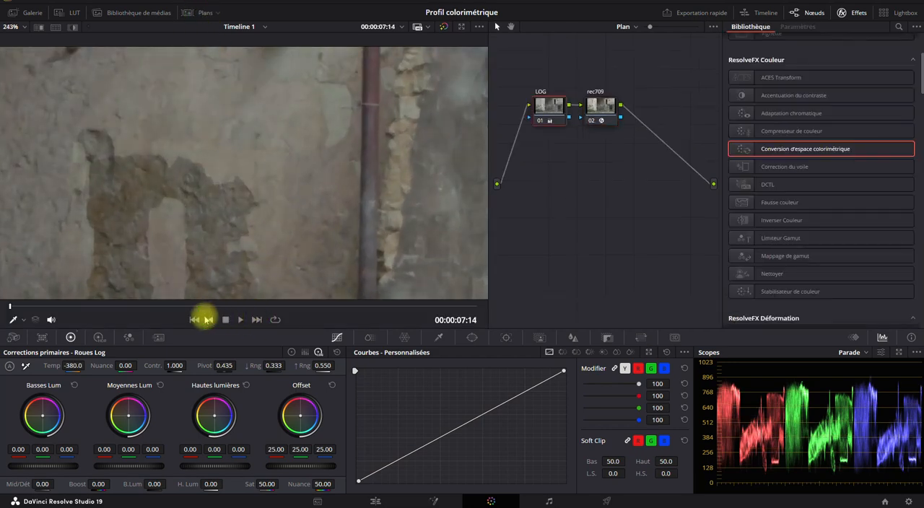
click(194, 326)
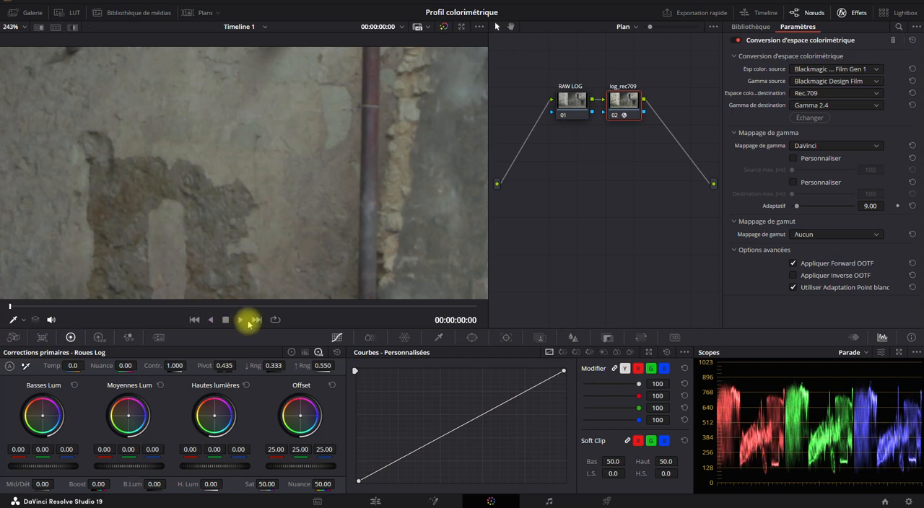
click(185, 306)
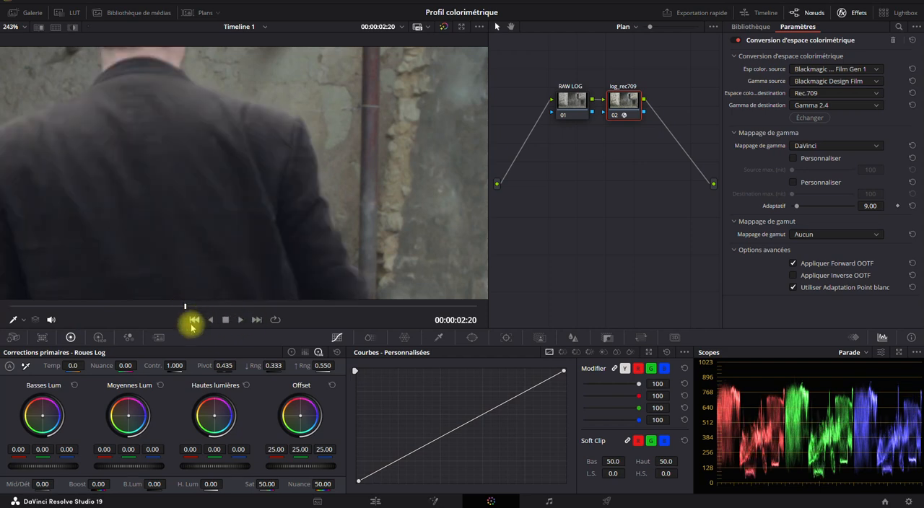
click(256, 319)
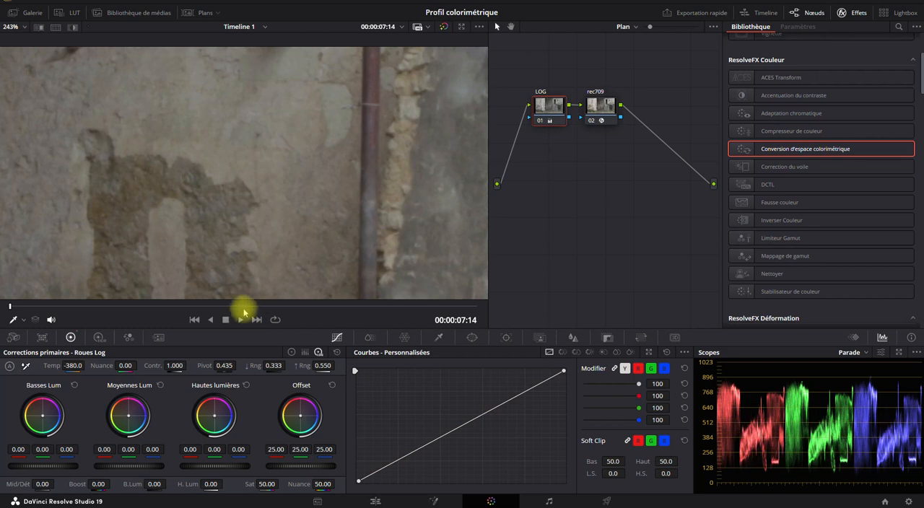
click(237, 306)
click(193, 320)
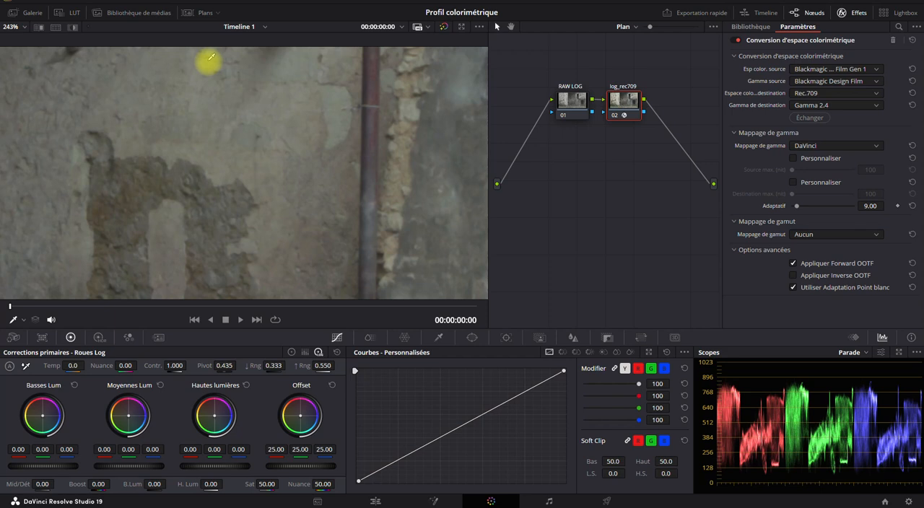
scroll(207, 206, down, 5)
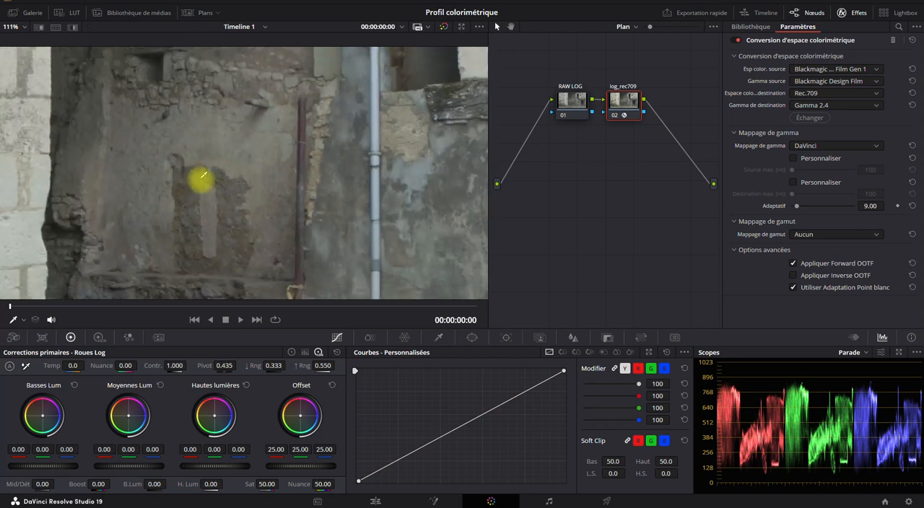
- Show the clip thumbnails again and compare the rubble wall and pale stone pillar in both Log clips at 111% magnification
click(194, 9)
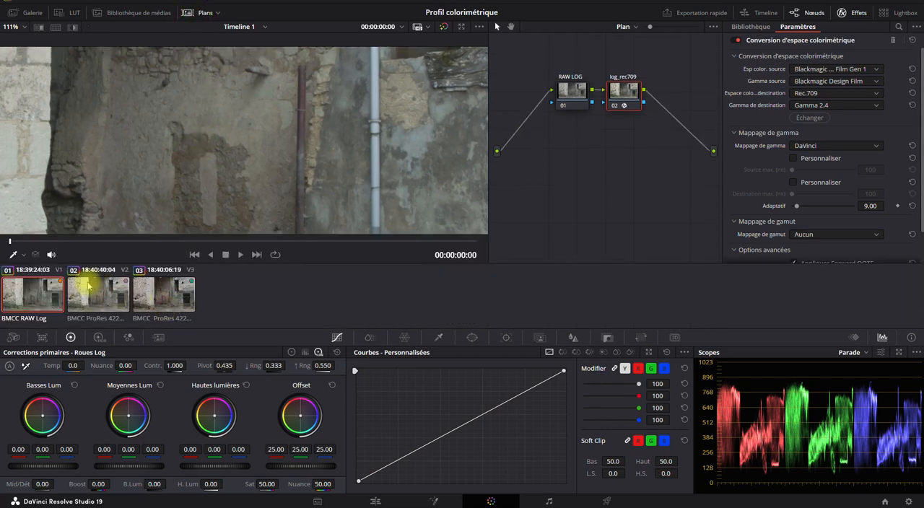
click(88, 285)
click(48, 294)
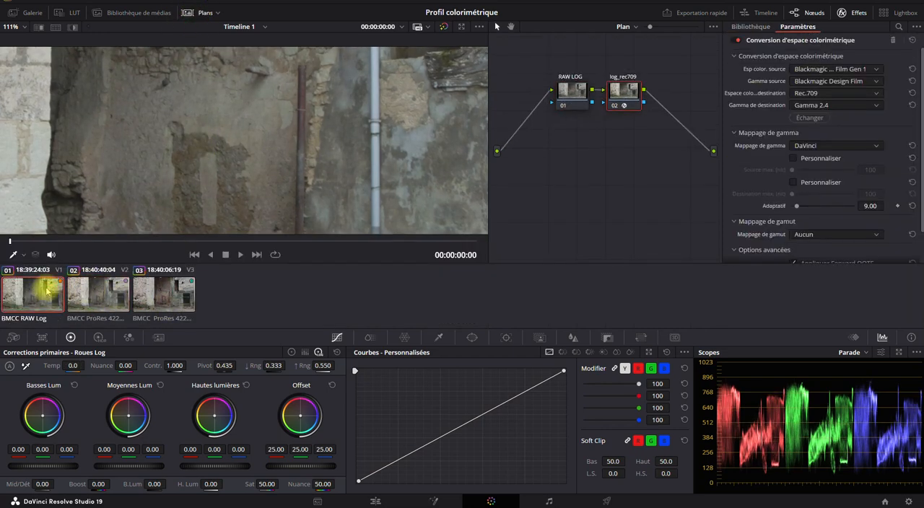
drag(89, 164, 356, 128)
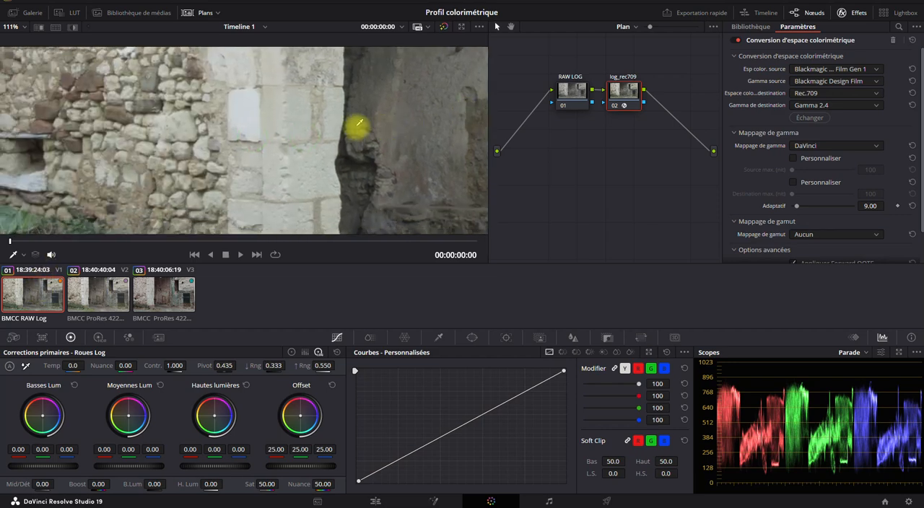
drag(166, 128, 173, 158)
click(76, 304)
click(35, 294)
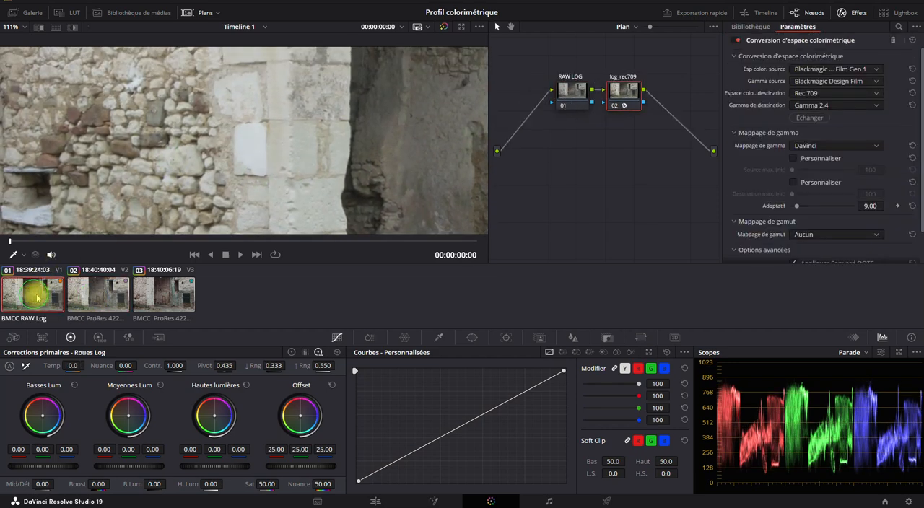
click(78, 296)
click(34, 293)
click(101, 290)
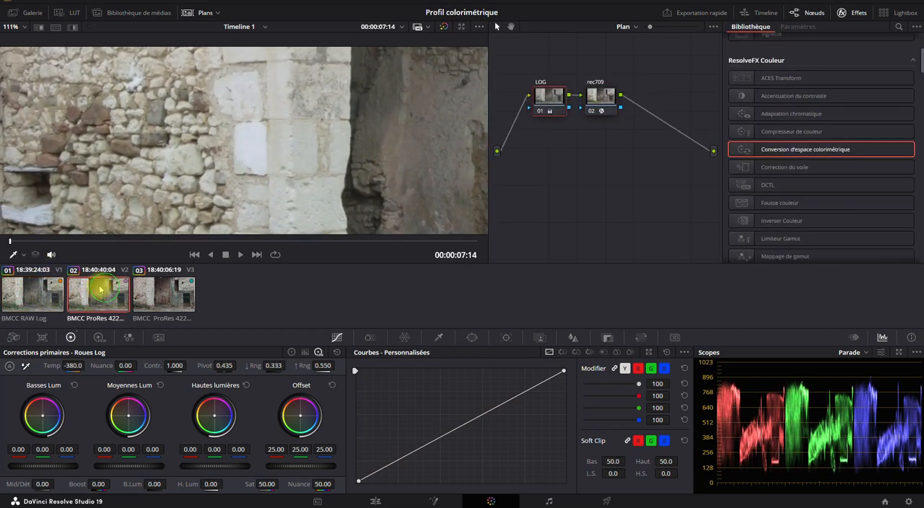
click(25, 288)
click(85, 289)
click(29, 293)
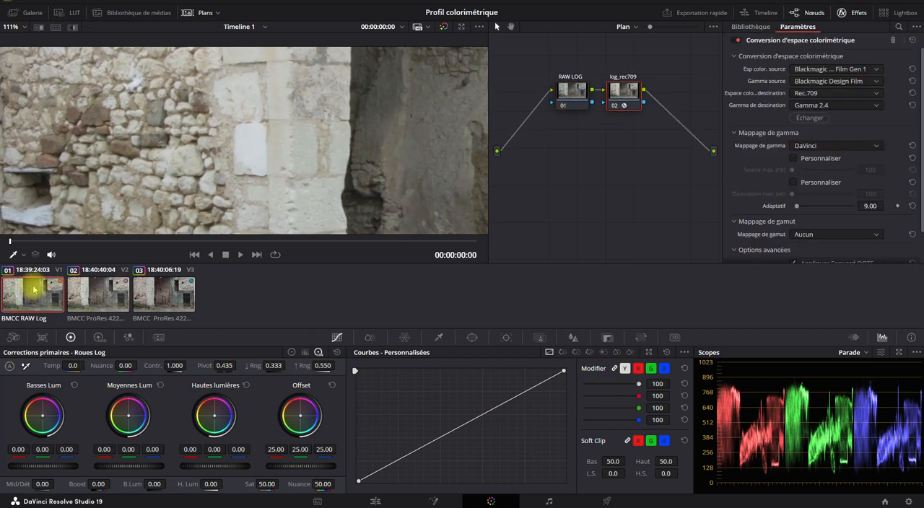
- Compare the bright stones and the white block in the RAW Log and ProRes Log clips at 190% magnification
scroll(153, 130, up, 3)
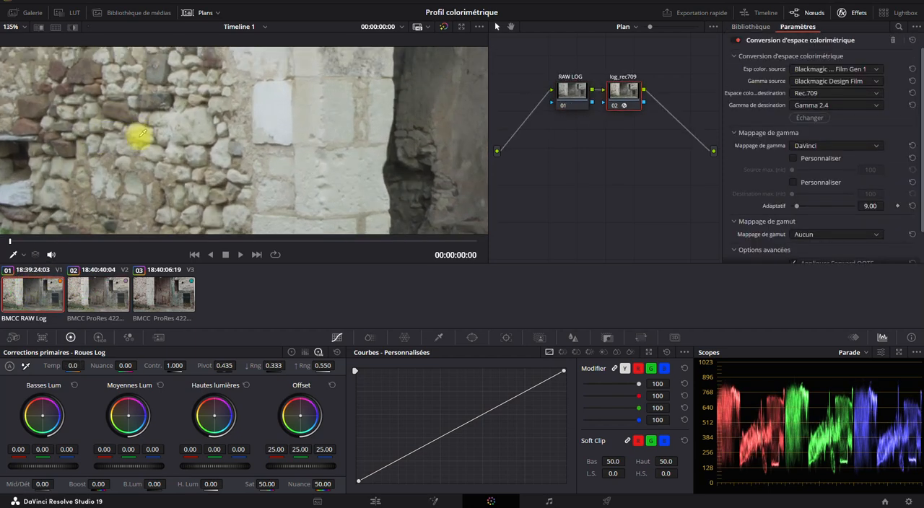
scroll(142, 137, up, 3)
click(91, 290)
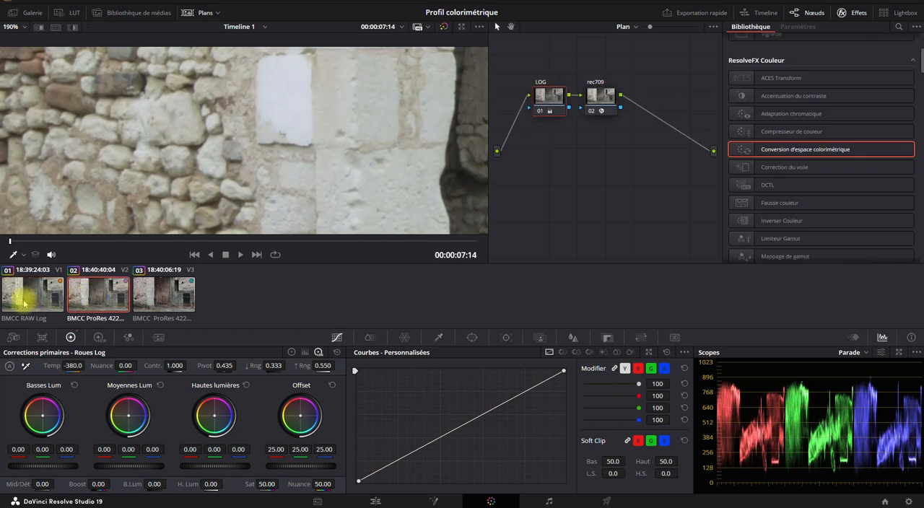
click(25, 302)
click(70, 300)
click(13, 301)
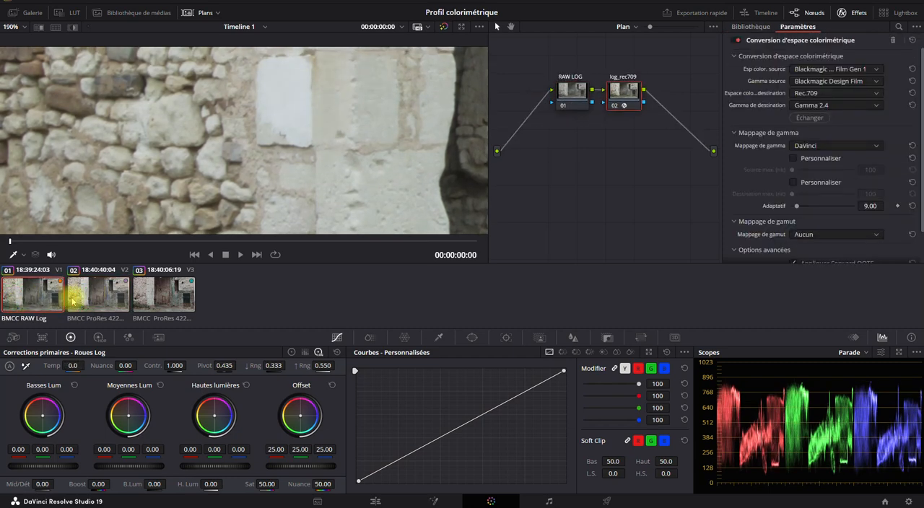
- Lower the Log wheels' highlights level to -0.22 on the LOG node of the ProRes Log clip
click(99, 299)
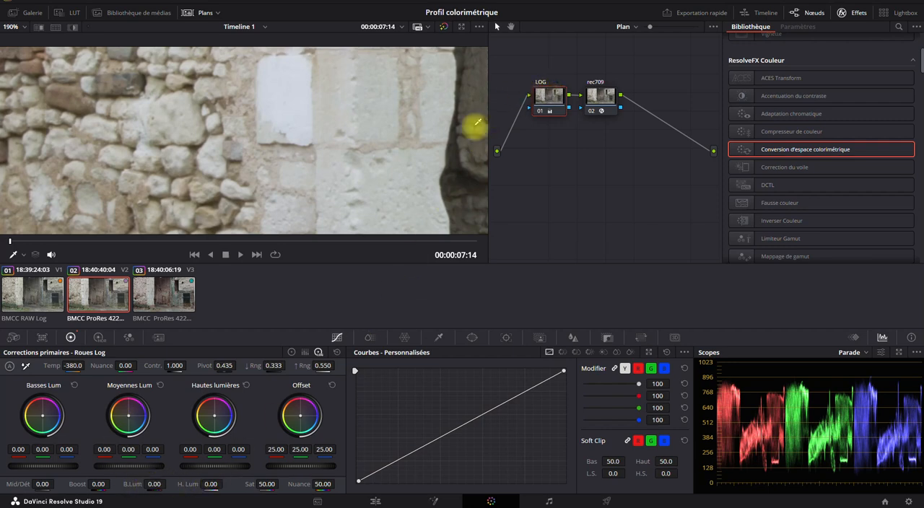
click(549, 93)
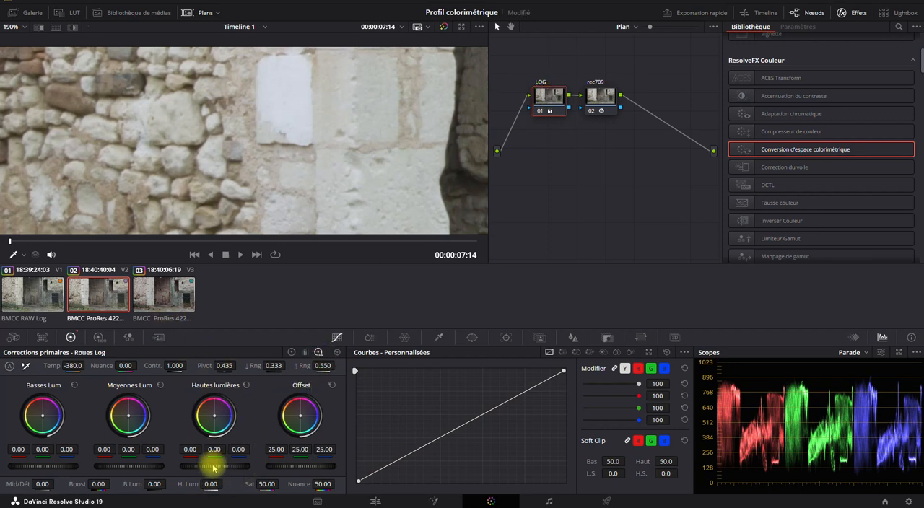
drag(213, 464, 134, 465)
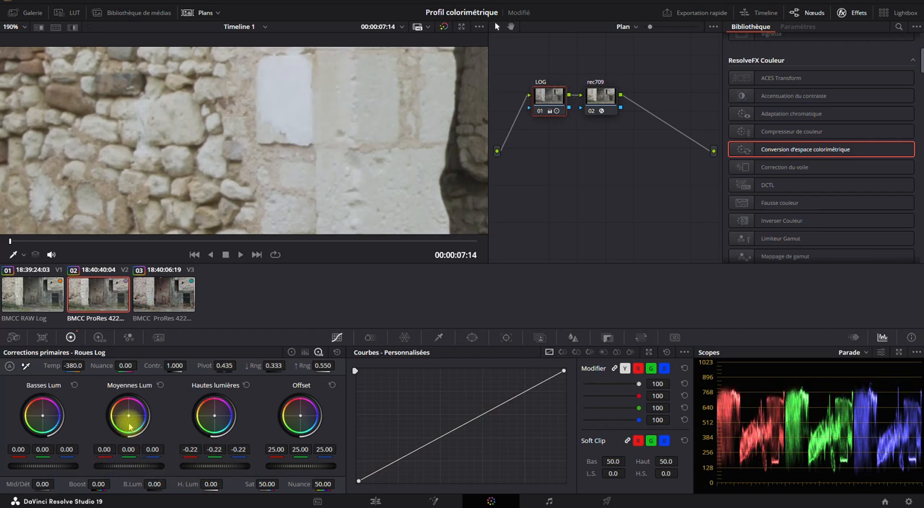
- Compare the highlight rendering of the white stone block between the RAW Log clip and the adjusted ProRes Log clip
click(32, 288)
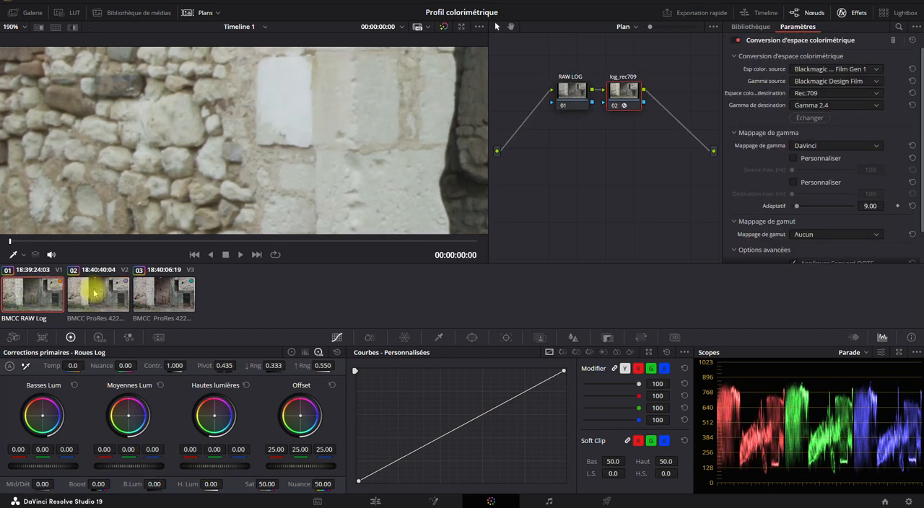
click(93, 291)
click(46, 293)
click(87, 293)
click(33, 296)
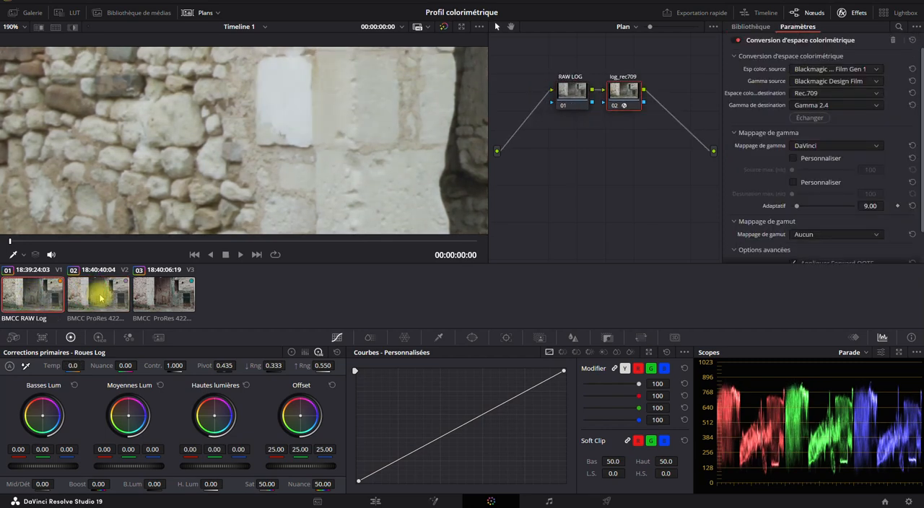
click(101, 297)
click(25, 288)
- Lower the Log wheels' shadows level to -0.01 on the RAW LOG node, with the dark recess framed at 75%
scroll(297, 166, down, 3)
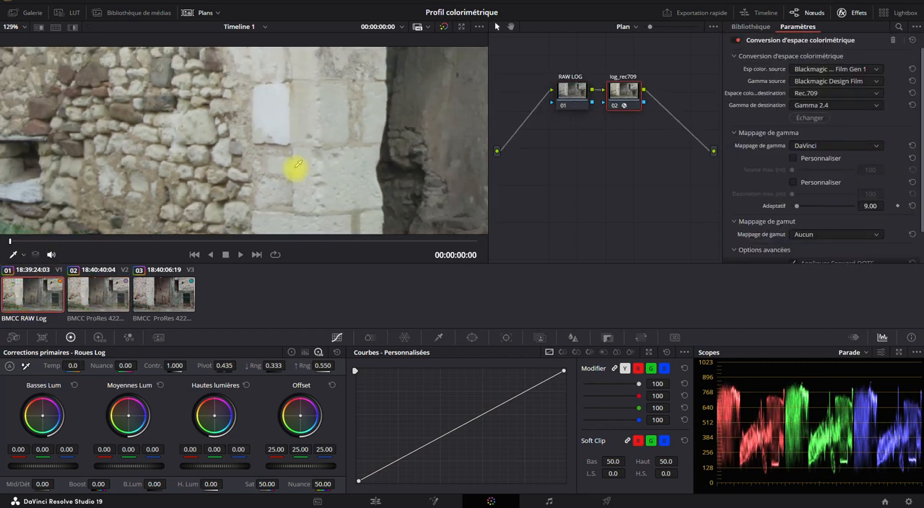
scroll(297, 166, down, 2)
scroll(330, 169, down, 1)
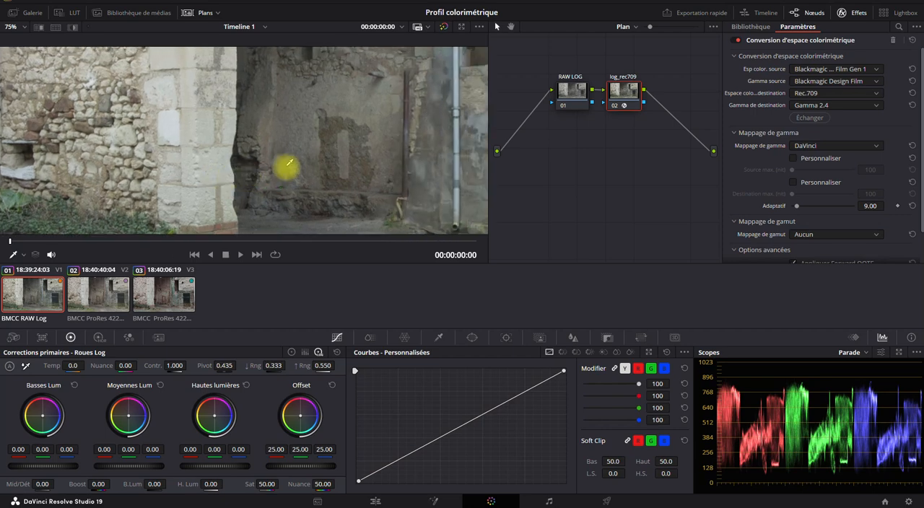
click(568, 81)
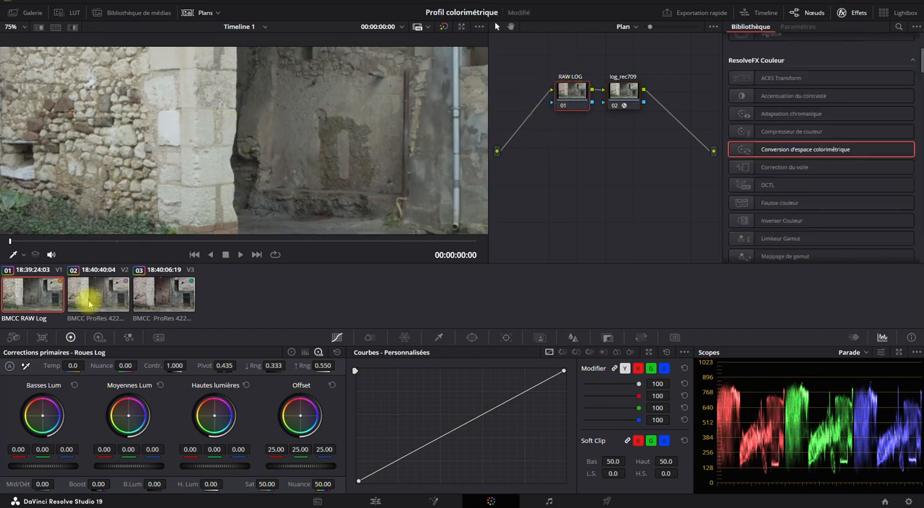
click(13, 337)
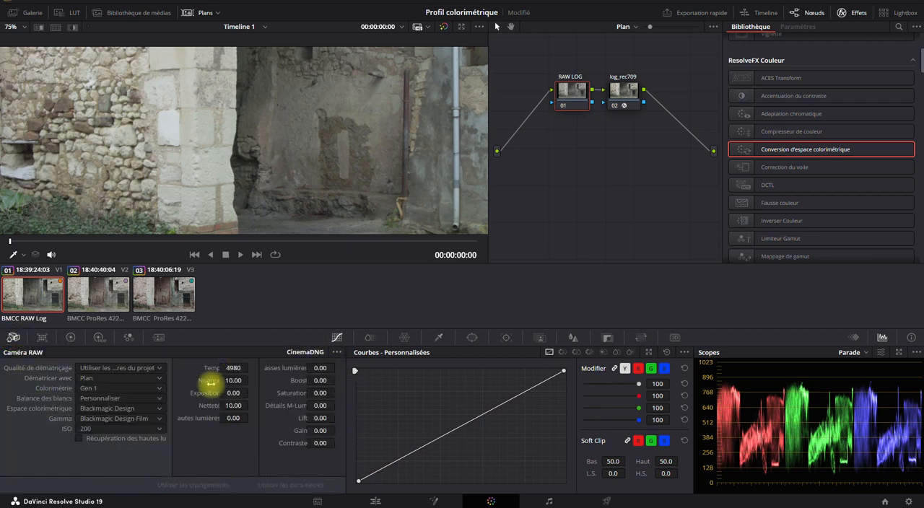
click(70, 337)
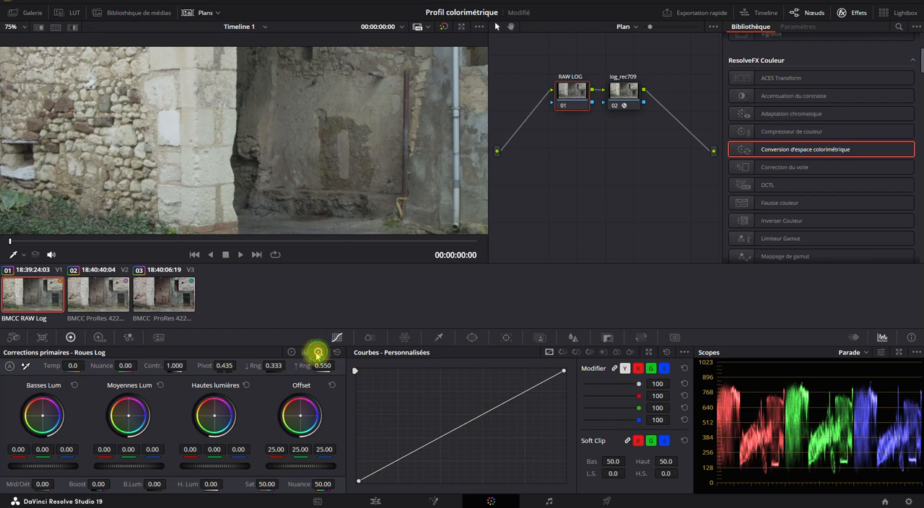
drag(238, 168, 165, 164)
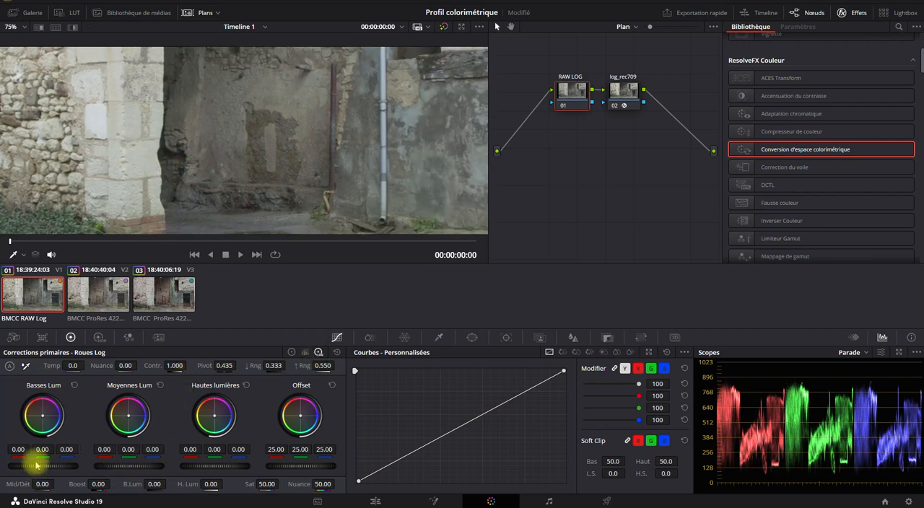
drag(38, 470, 27, 426)
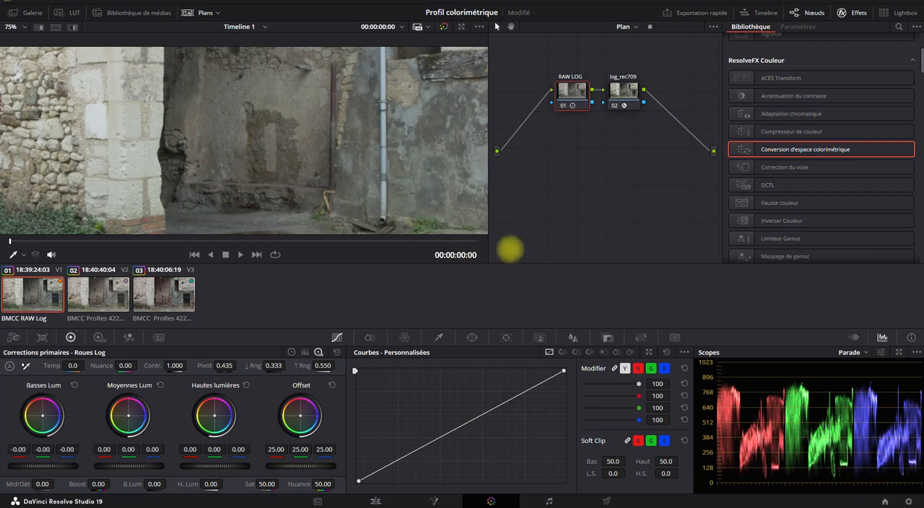
drag(466, 255, 493, 238)
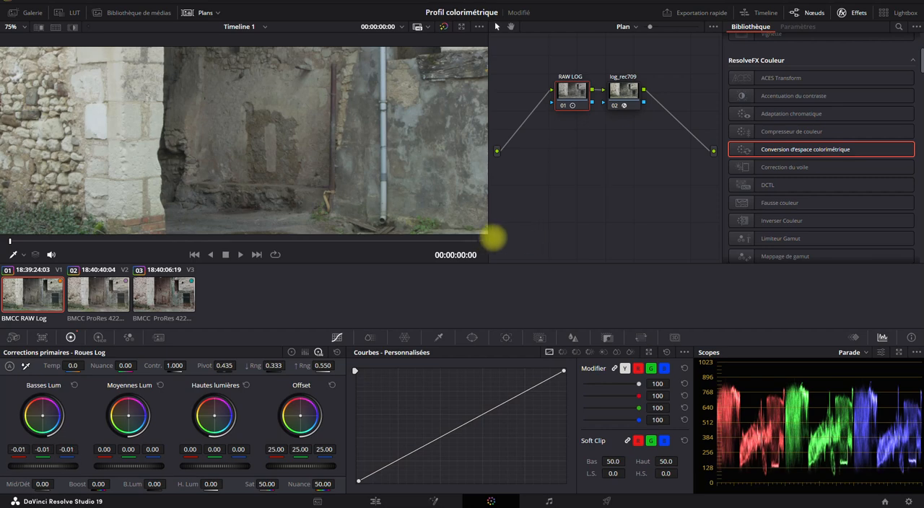
- Set the Log wheels' shadows level to -0.06 on the ProRes Log clip's LOG node and -0.03 on the RAW LOG node
click(100, 296)
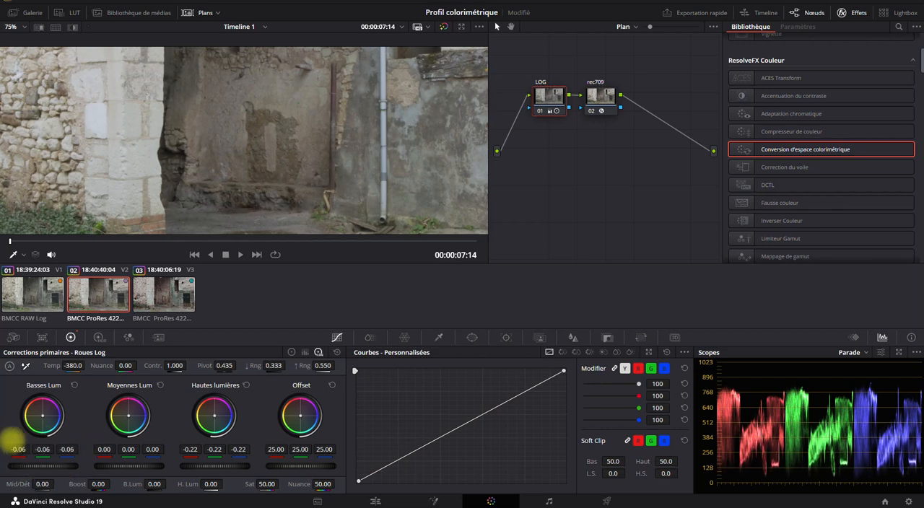
drag(61, 466, 497, 242)
click(44, 294)
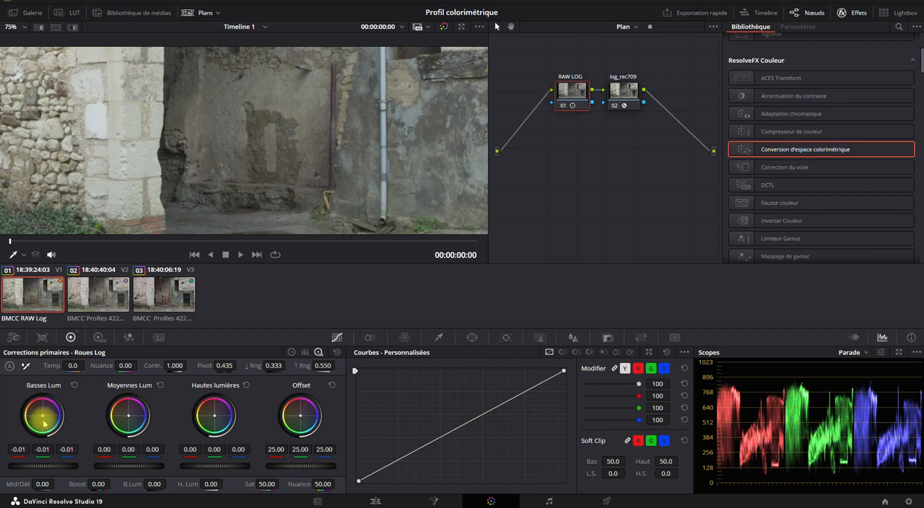
drag(44, 467, 67, 470)
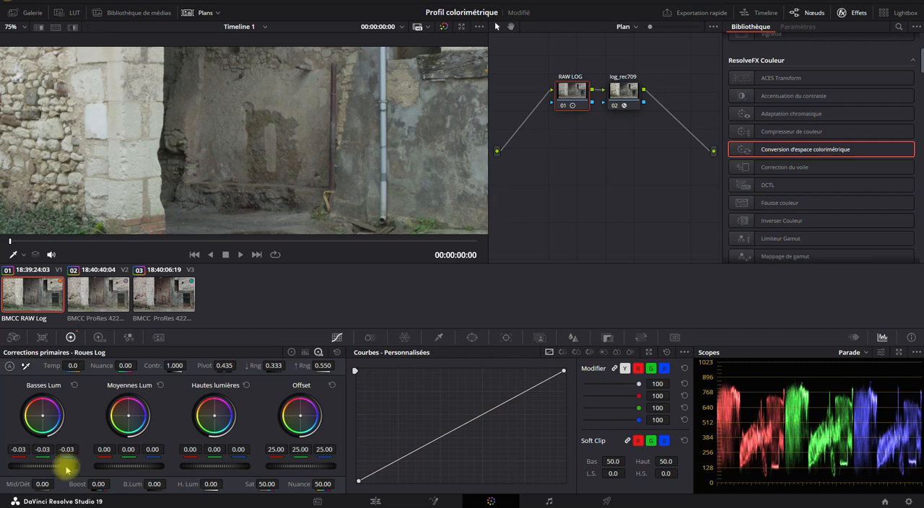
- Inspect the graded RAW Log image at full frame, then in the enlarged viewer with the clip thumbnails hidden
scroll(288, 151, down, 4)
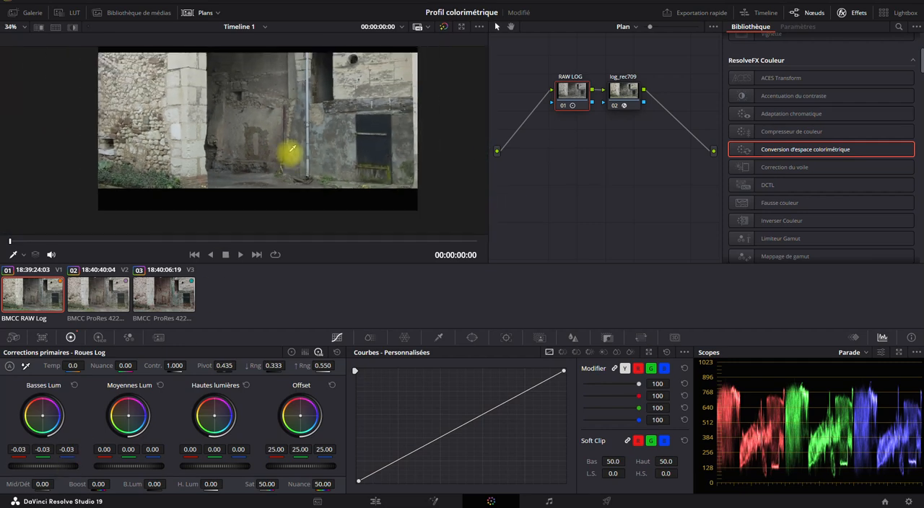
scroll(302, 153, down, 1)
drag(303, 153, 285, 175)
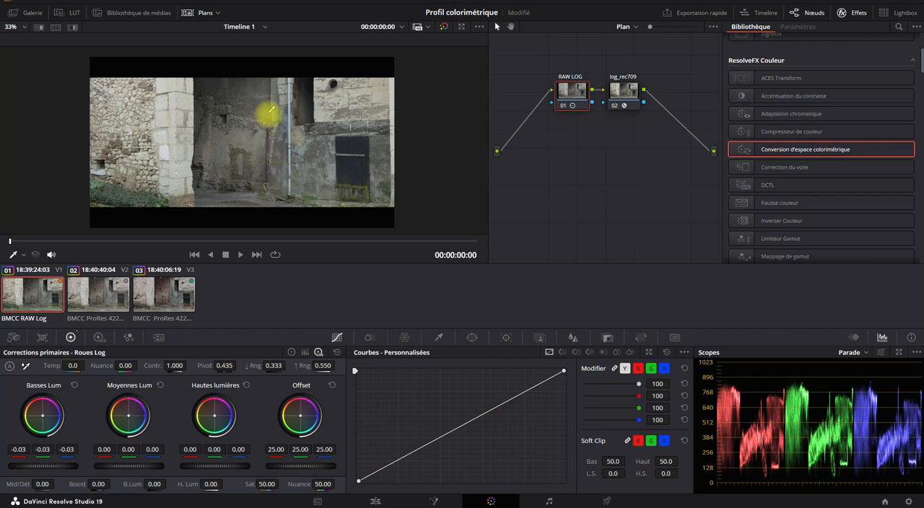
click(202, 12)
scroll(210, 232, up, 3)
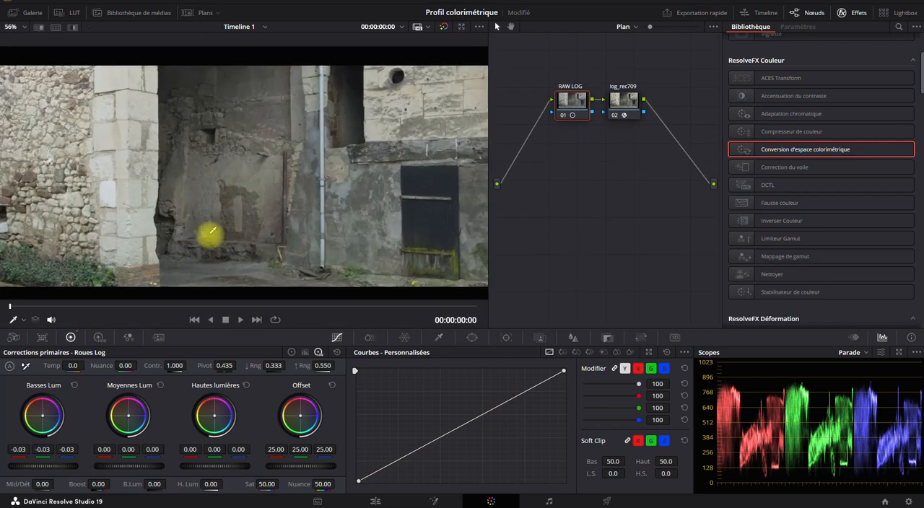